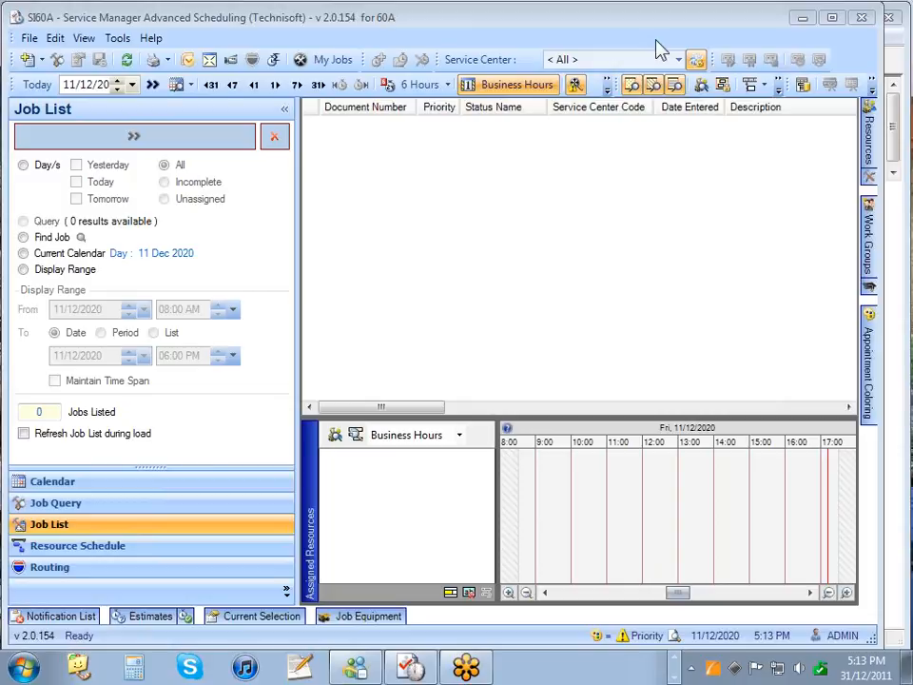
- Collapse and restore the navigation pane, and set the job list source to Current Calendar
left_click(284, 111)
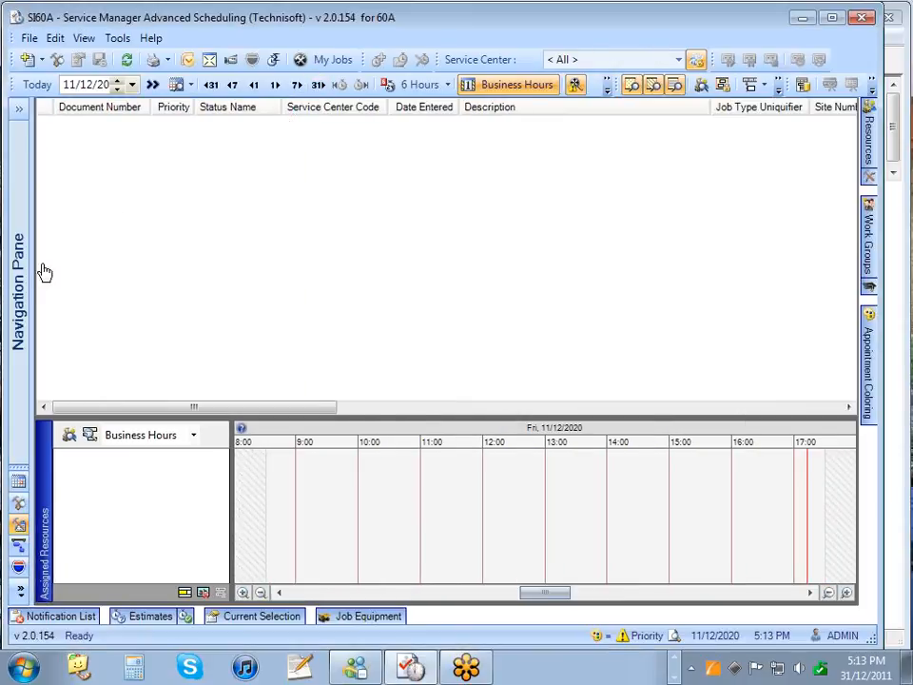
left_click(18, 110)
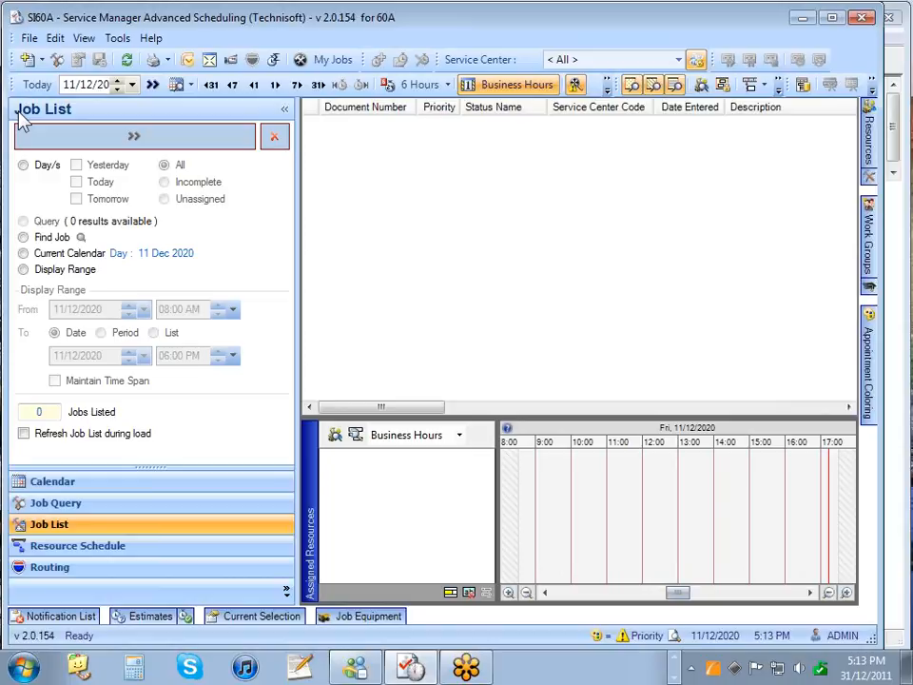
left_click(23, 253)
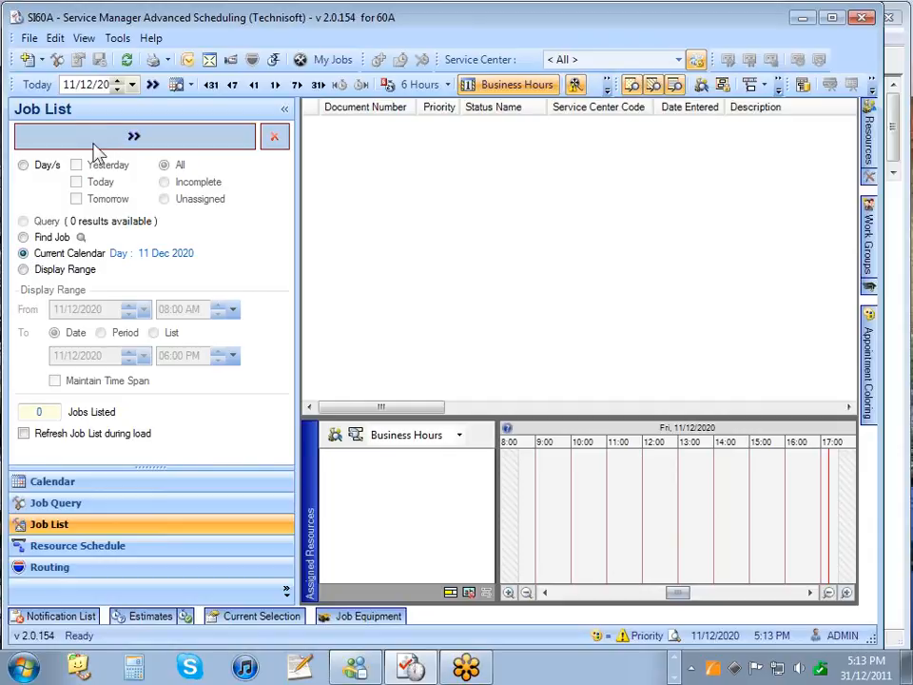
- Try the Day/s job list filter with Yesterday, Today and Tomorrow included, and clear all three days again
left_click(23, 166)
left_click(76, 165)
left_click(76, 182)
left_click(76, 198)
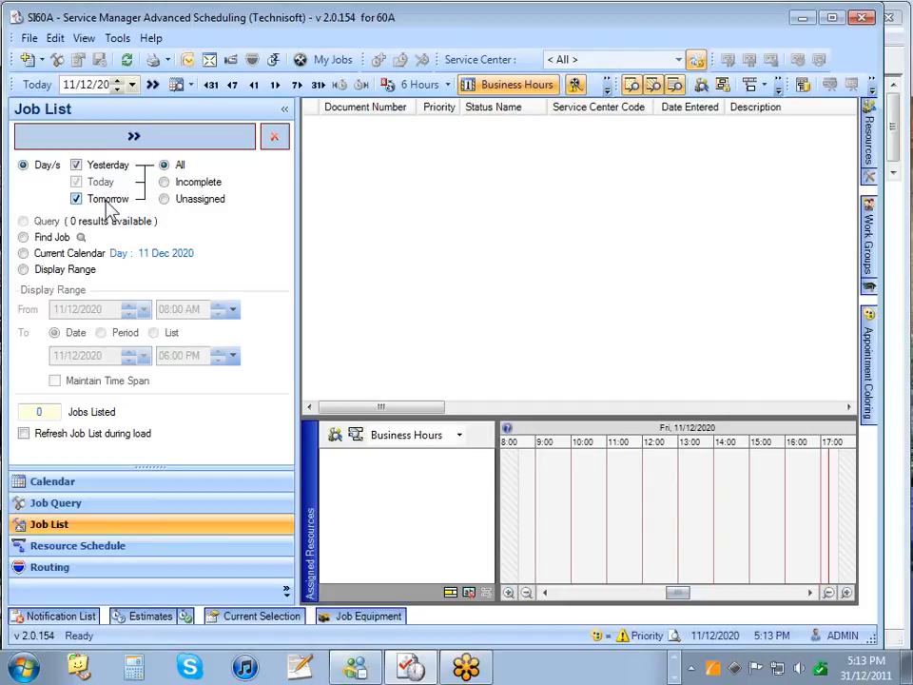
left_click(76, 199)
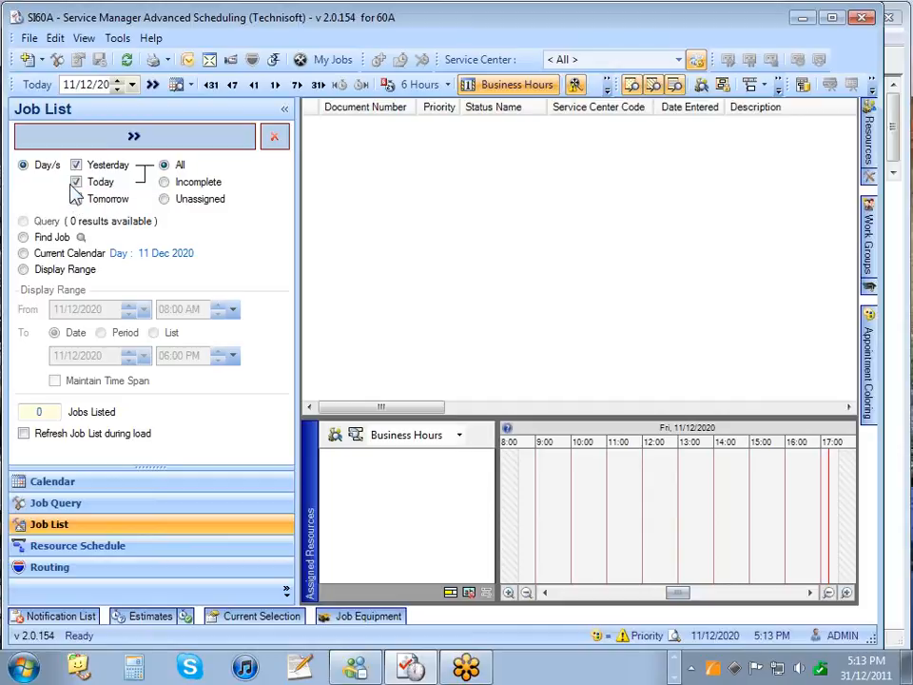
left_click(77, 182)
left_click(76, 165)
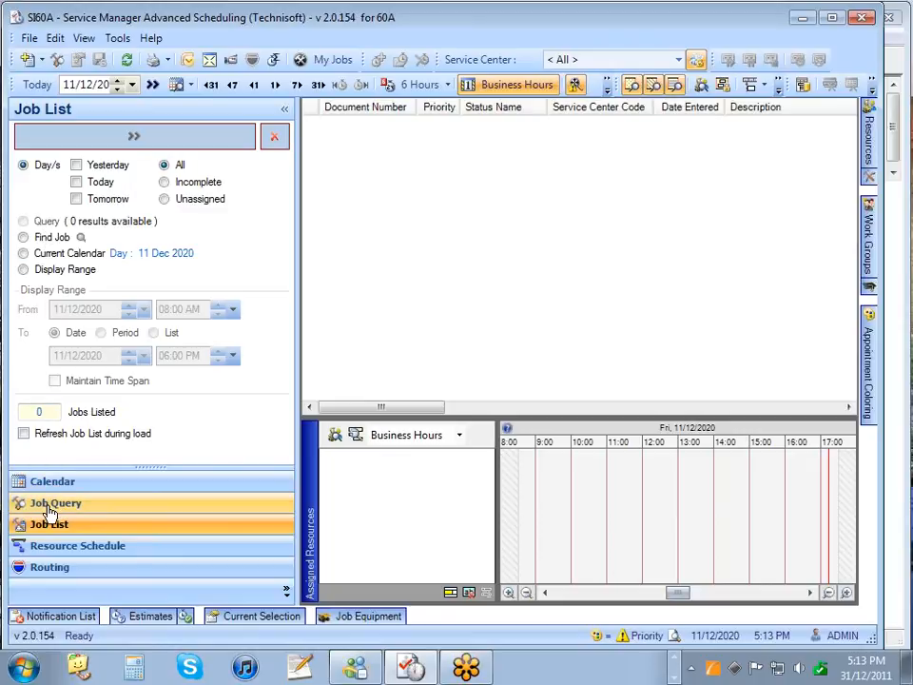
- Use Find Job to look up document numbers containing 137, highlight JOBSC2000137, and close the finder
left_click(23, 238)
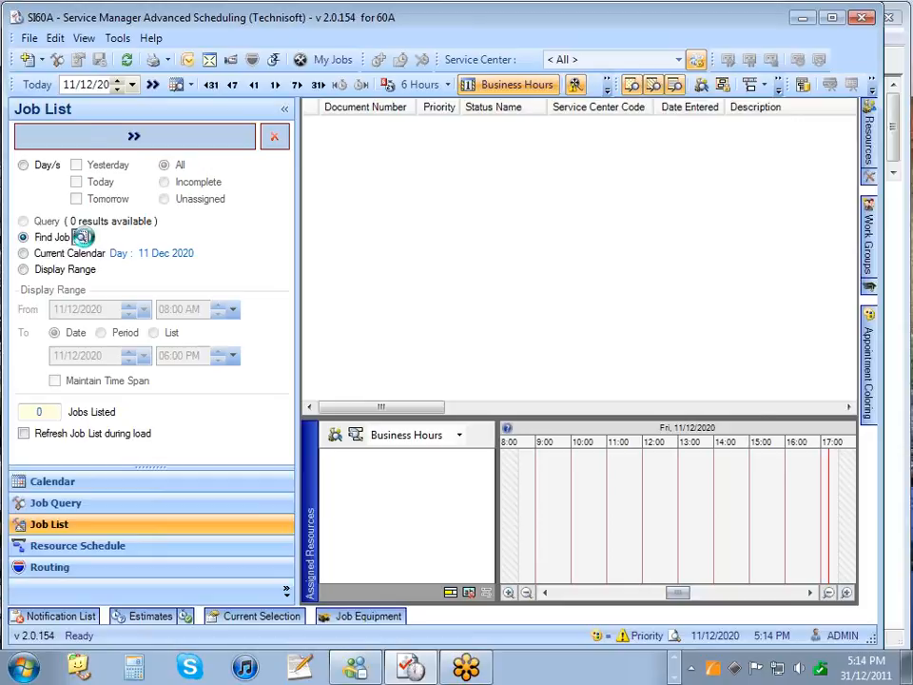
left_click(81, 237)
type("137")
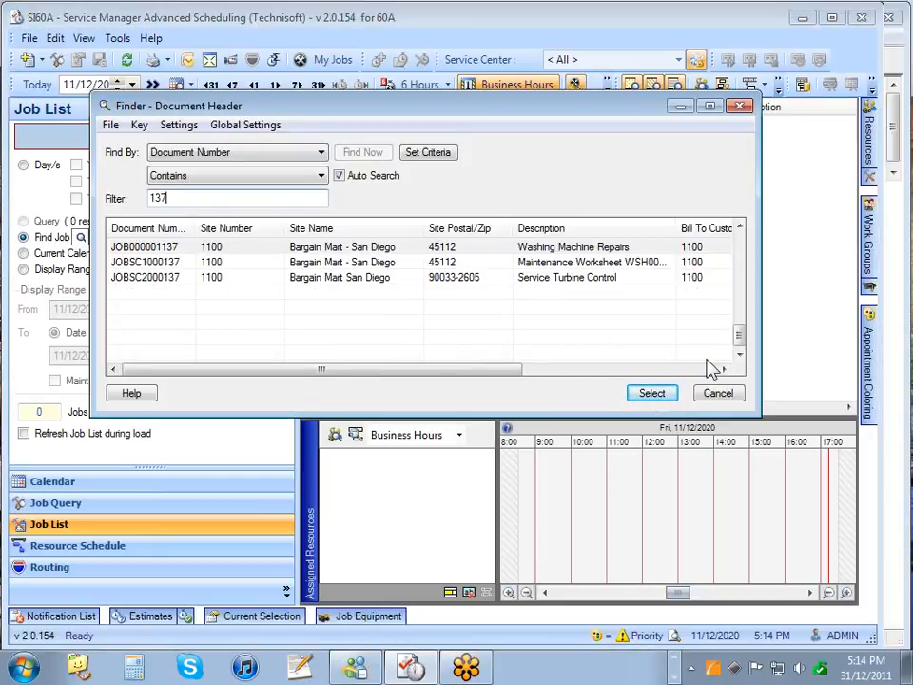
left_click(285, 283)
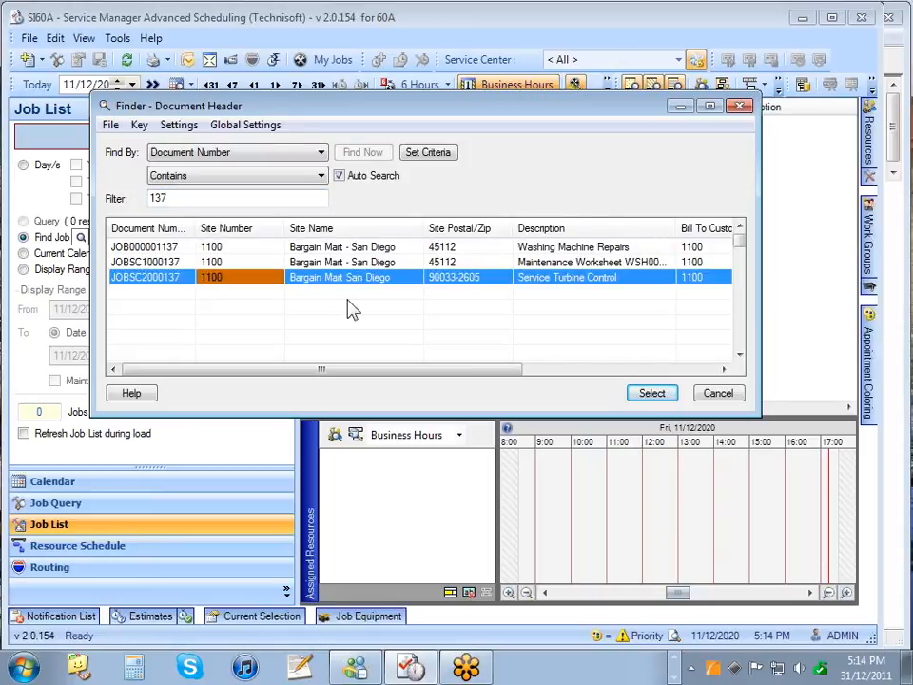
left_click(740, 107)
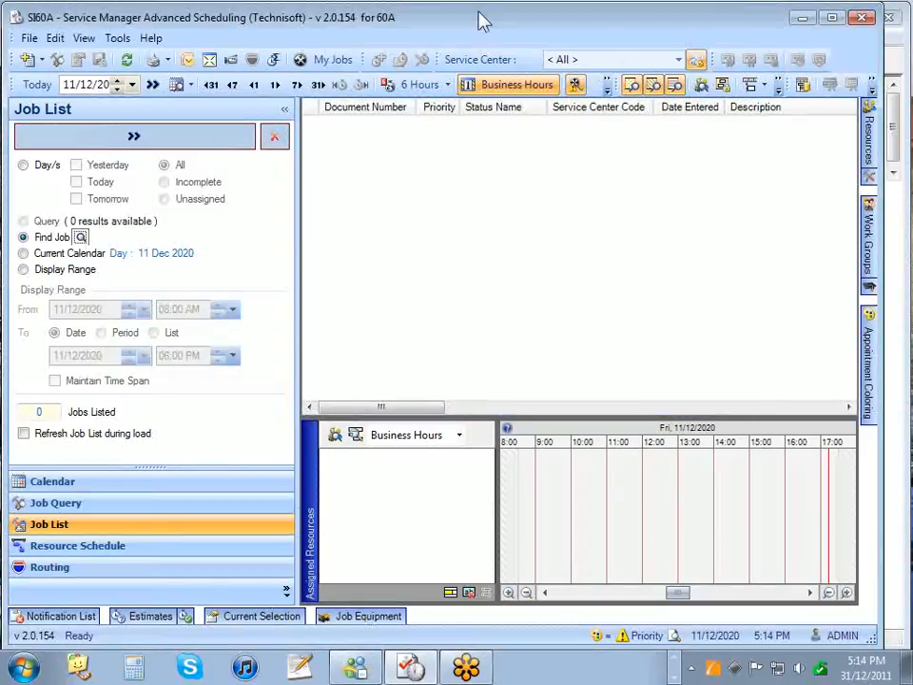
- Load the job list for the current calendar day, 11 Dec 2020
left_click(24, 270)
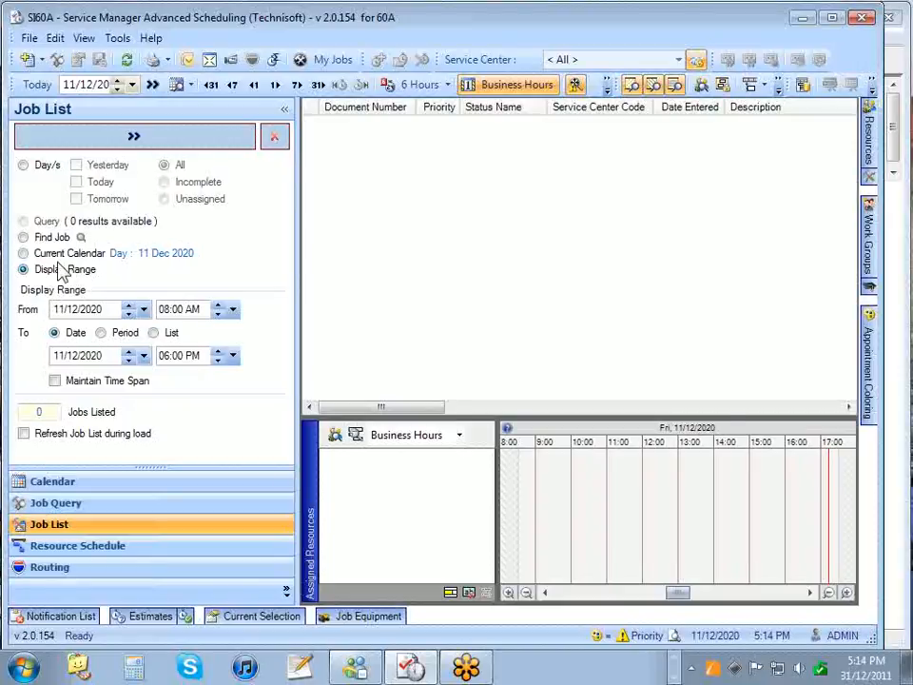
left_click(24, 253)
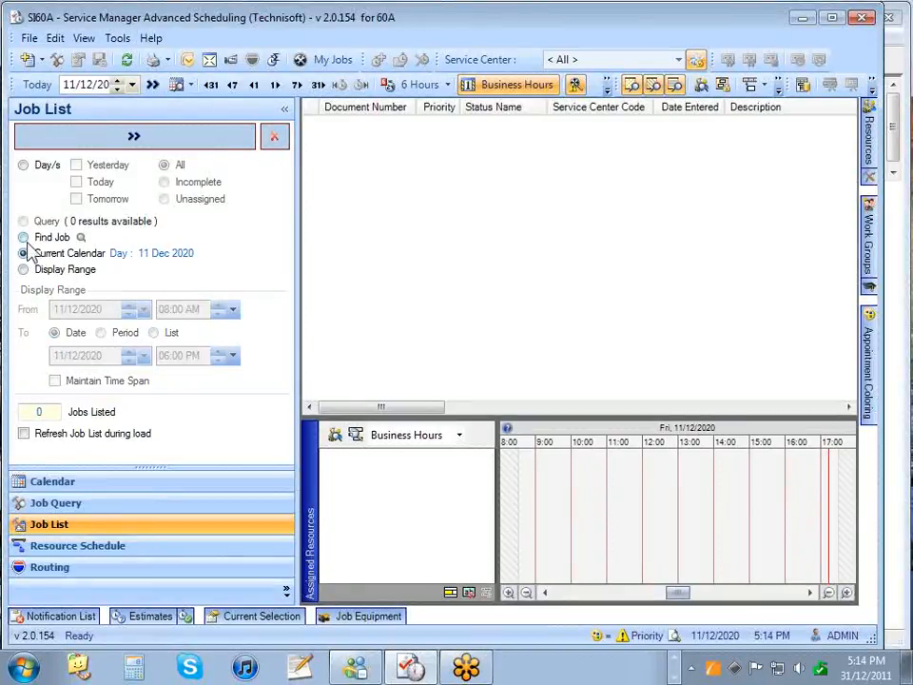
left_click(134, 136)
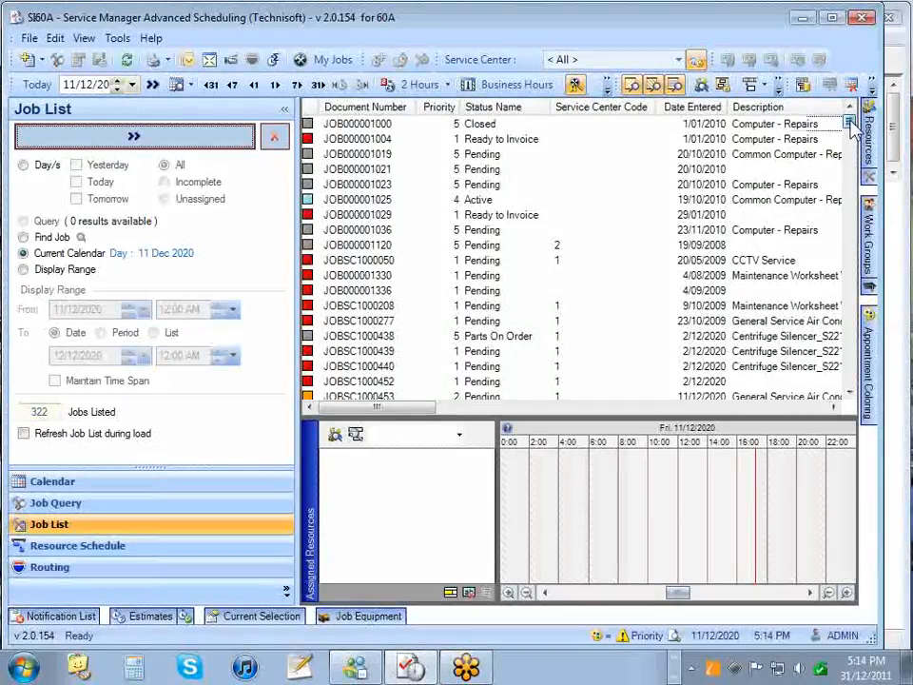
- Select job JOBSC2000137 near the end of the job list and minimize the navigation pane
left_click_drag(850, 121, 849, 382)
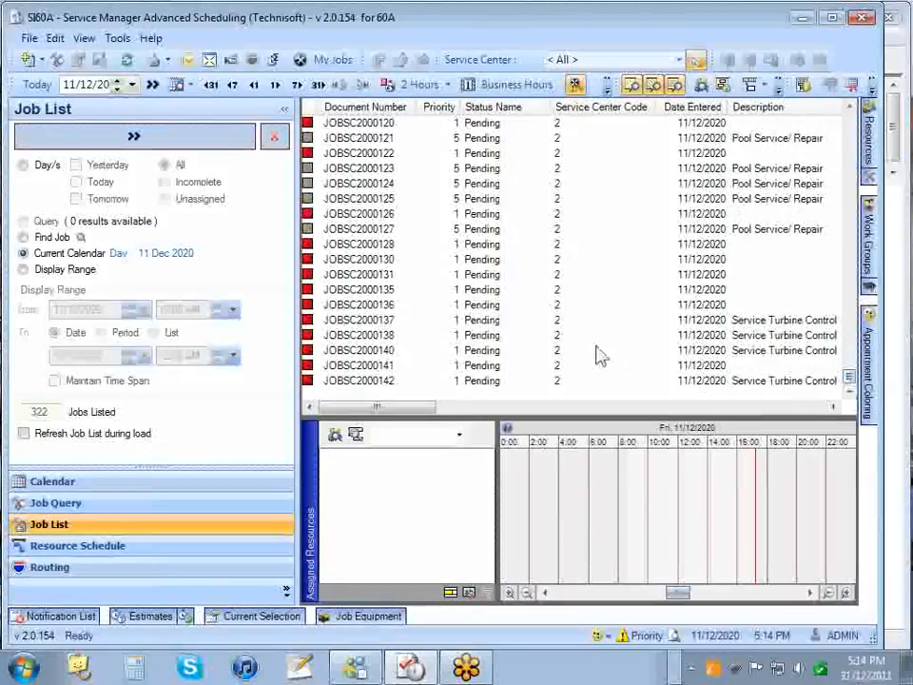
left_click(376, 319)
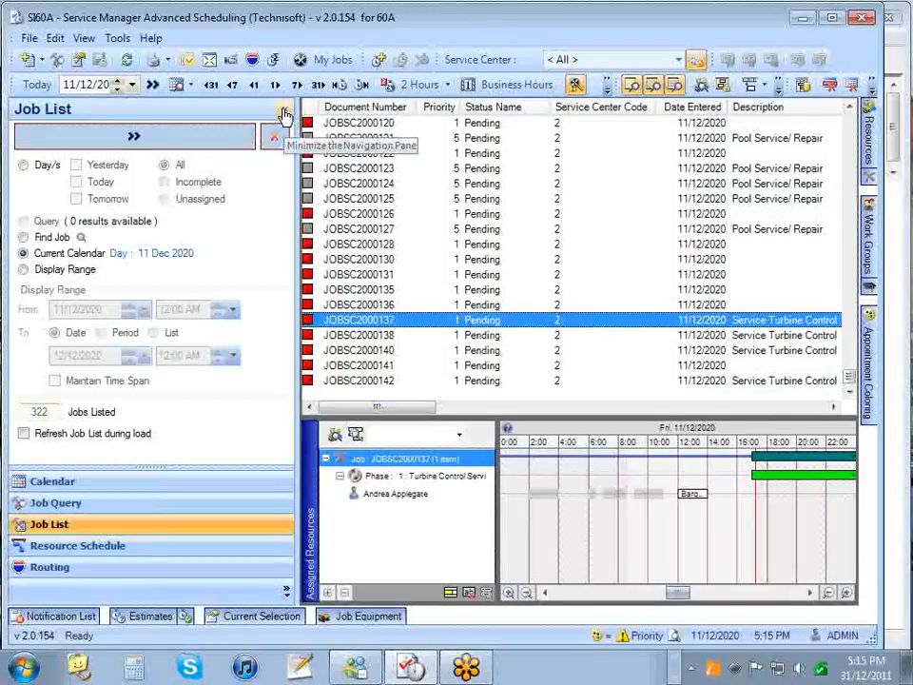
left_click(283, 115)
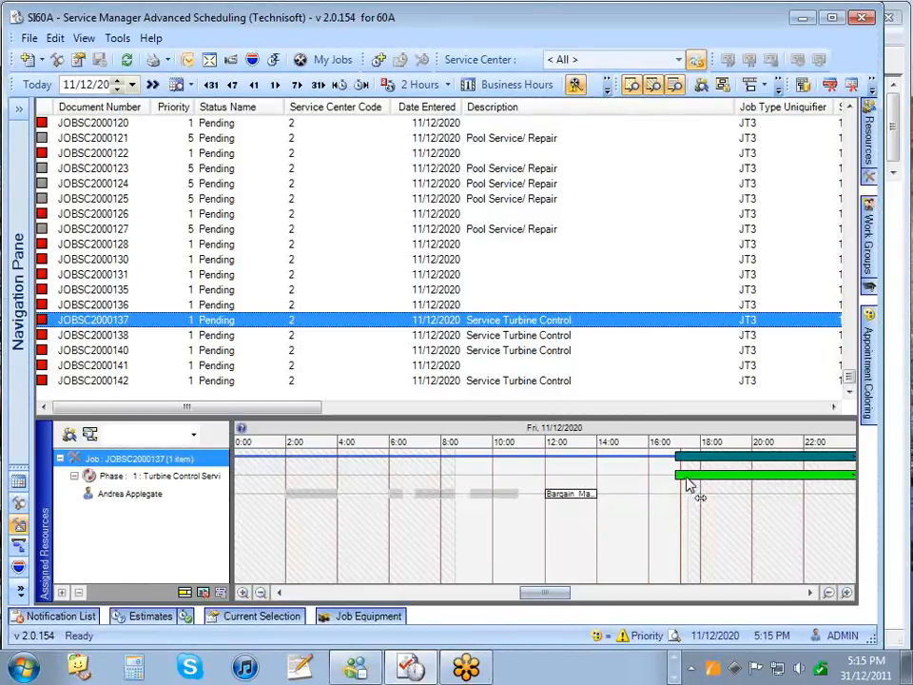
- Fit the assigned resources timeline to the job's full duration and examine the assigned employee's existing appointments
left_click(90, 435)
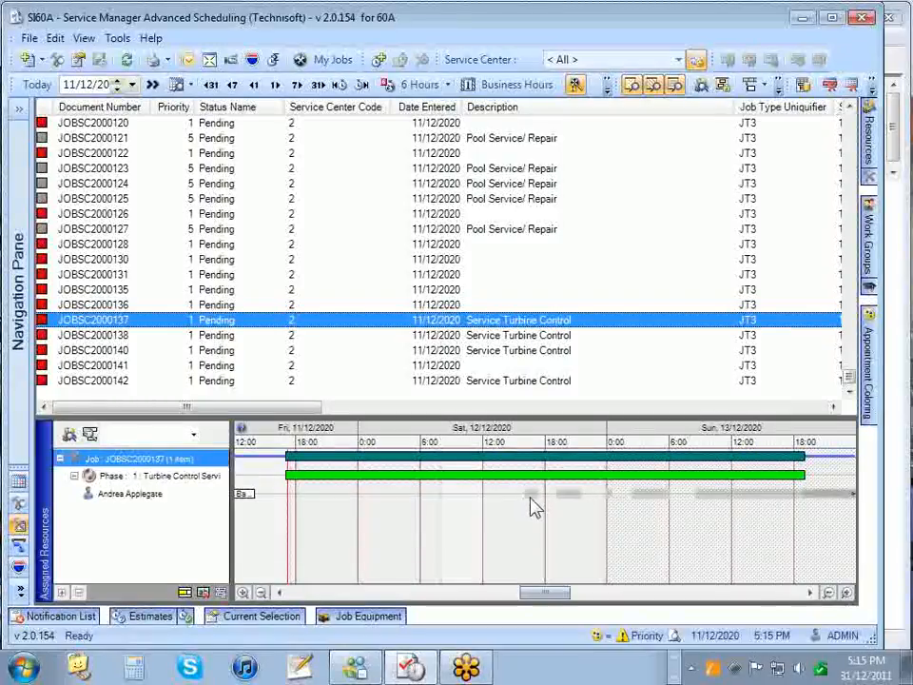
left_click(137, 498)
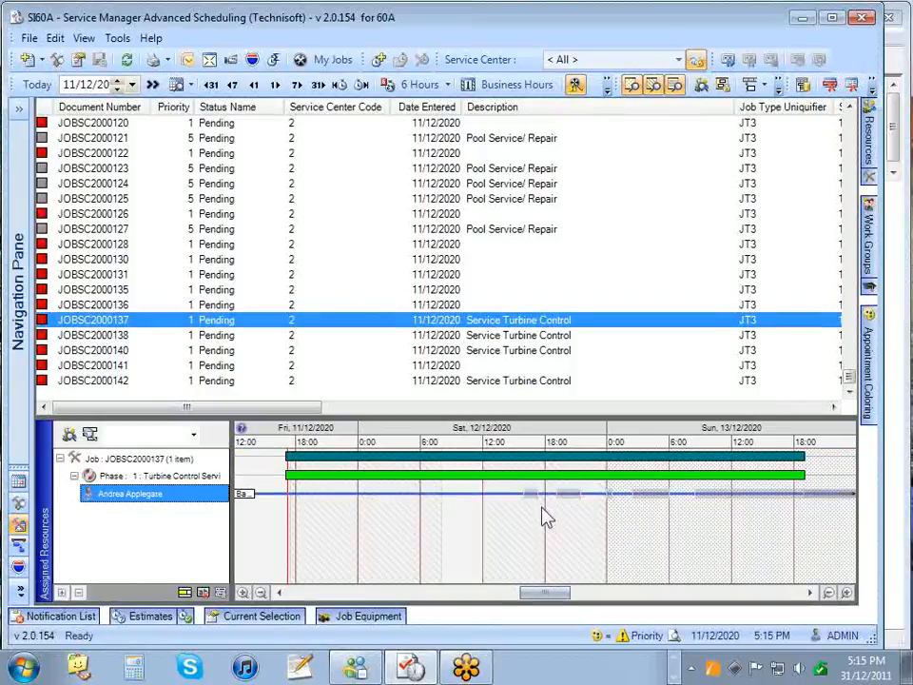
mouse_move(580, 505)
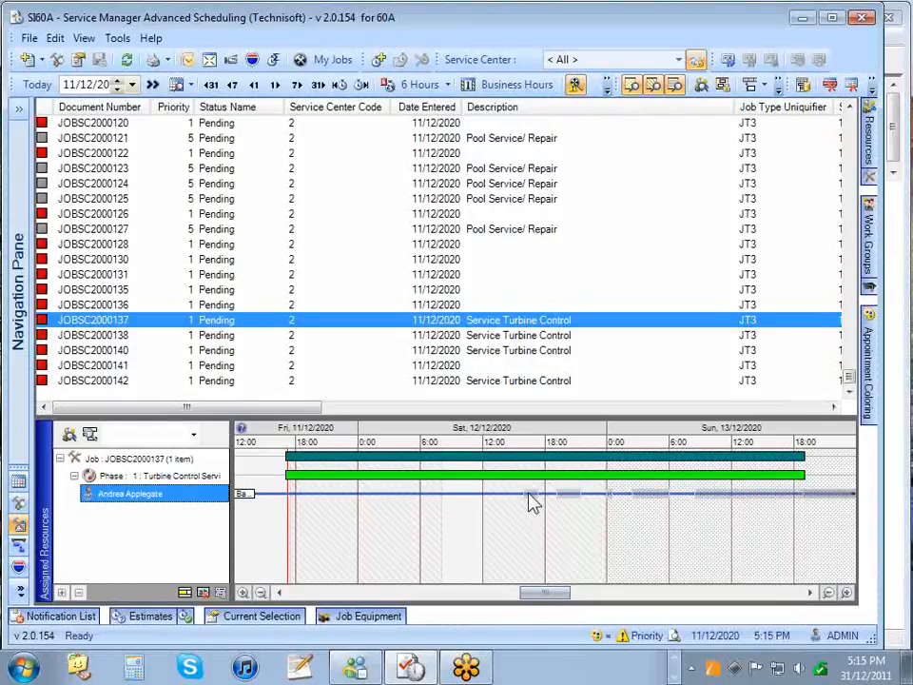
mouse_move(532, 503)
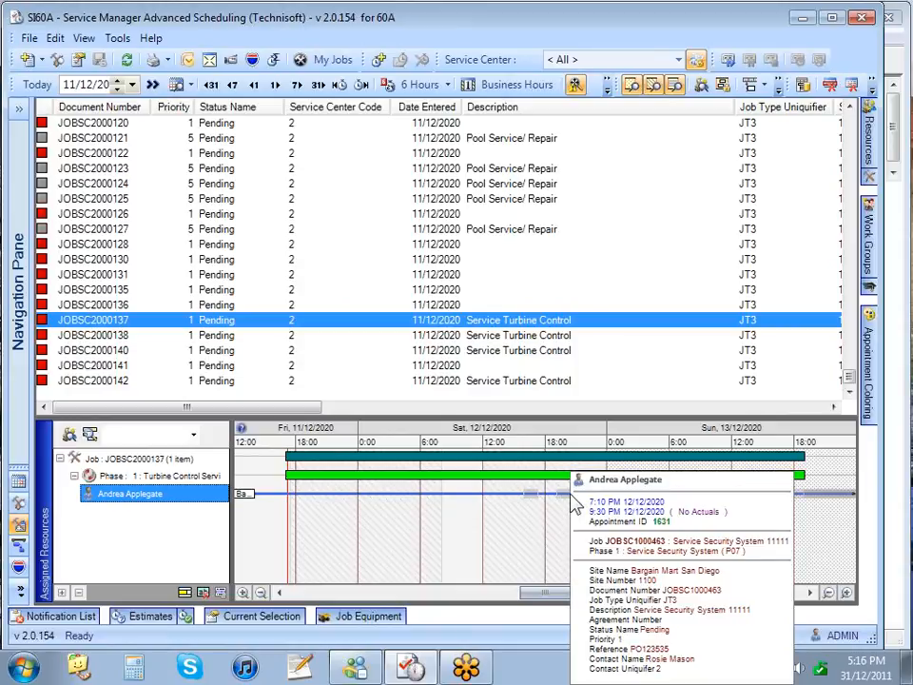
mouse_move(538, 483)
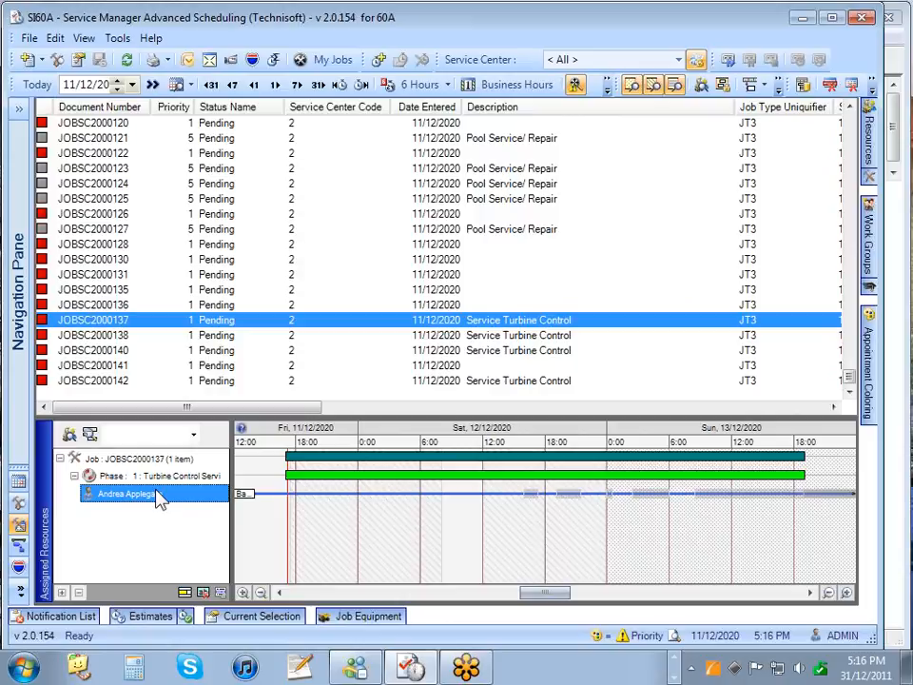
mouse_move(159, 501)
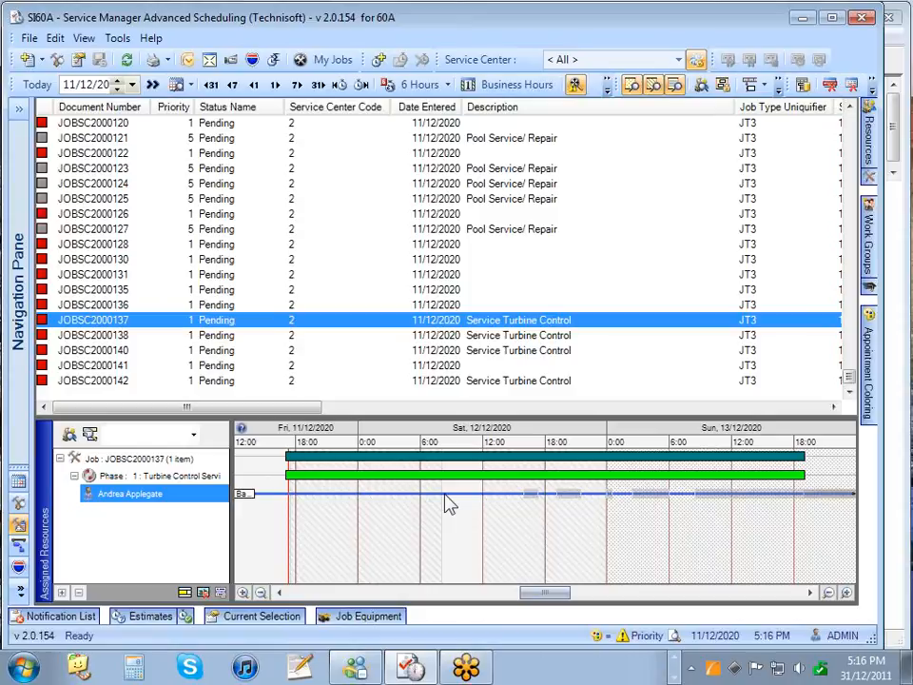
- Add two appointments of about three hours for the assigned employee on Saturday morning, 12/12/2020, and shift both about half an hour later
left_click_drag(448, 495, 478, 495)
left_click_drag(385, 502, 414, 494)
left_click(374, 493)
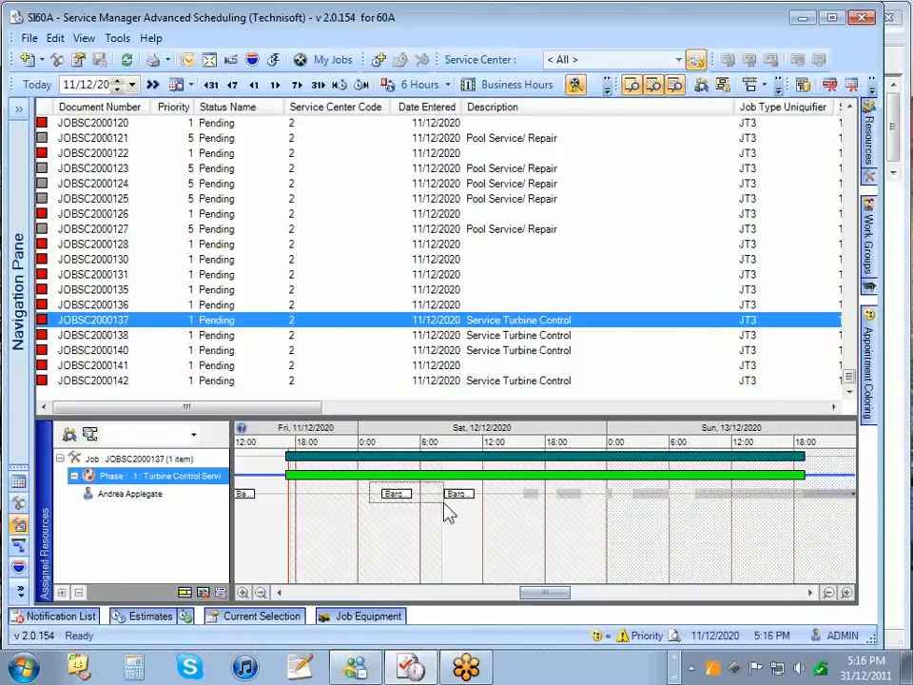
mouse_move(399, 494)
left_mouse_down()
mouse_move(379, 496)
mouse_move(400, 501)
left_mouse_up()
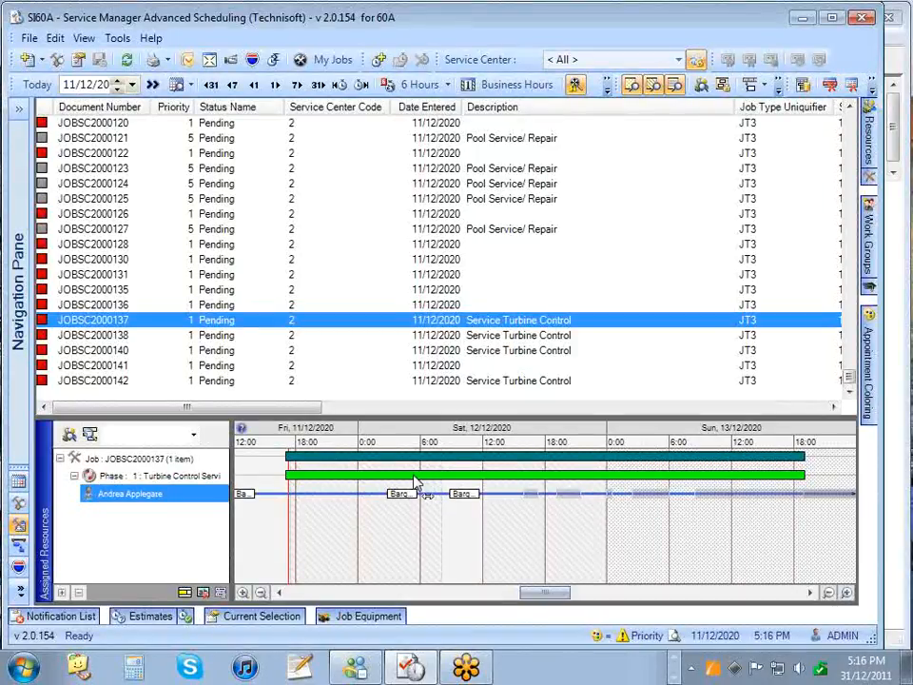
left_click(417, 478)
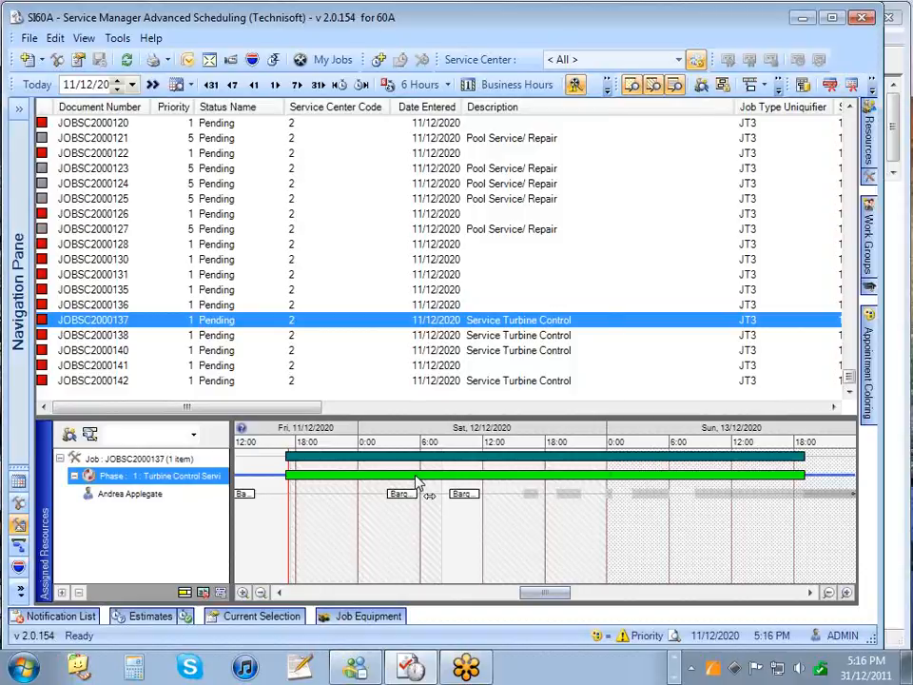
right_click(416, 483)
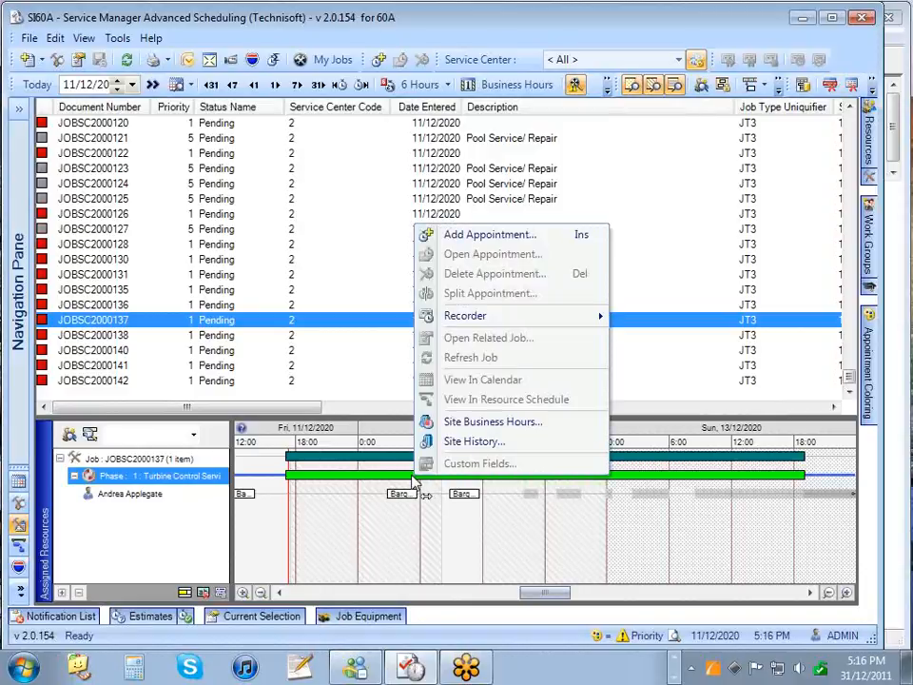
left_click(414, 479)
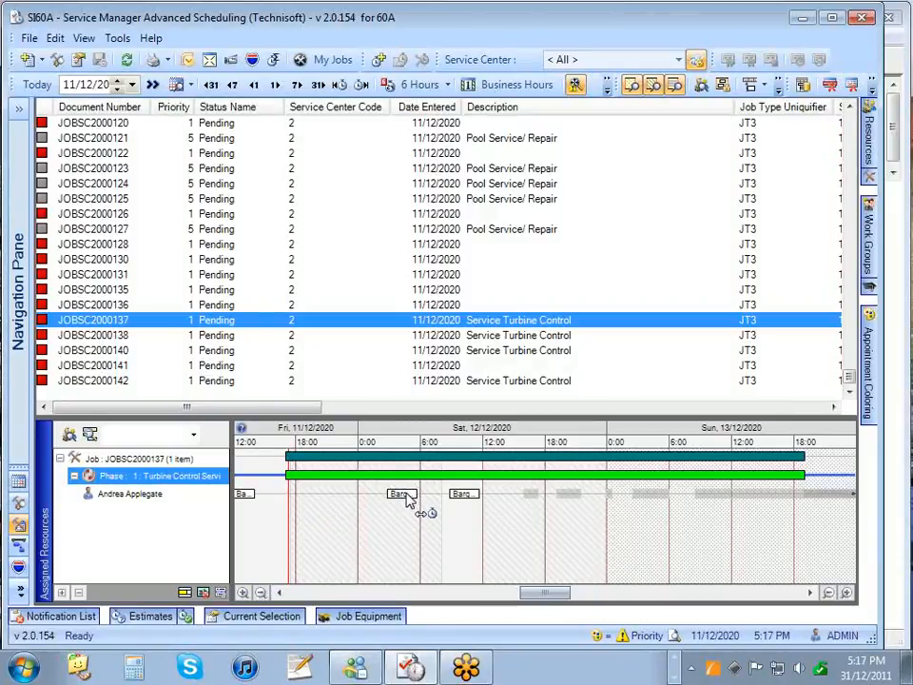
- Open the earlier of the two new Saturday appointments, go through its Job Details and save the appointment
left_click(408, 501)
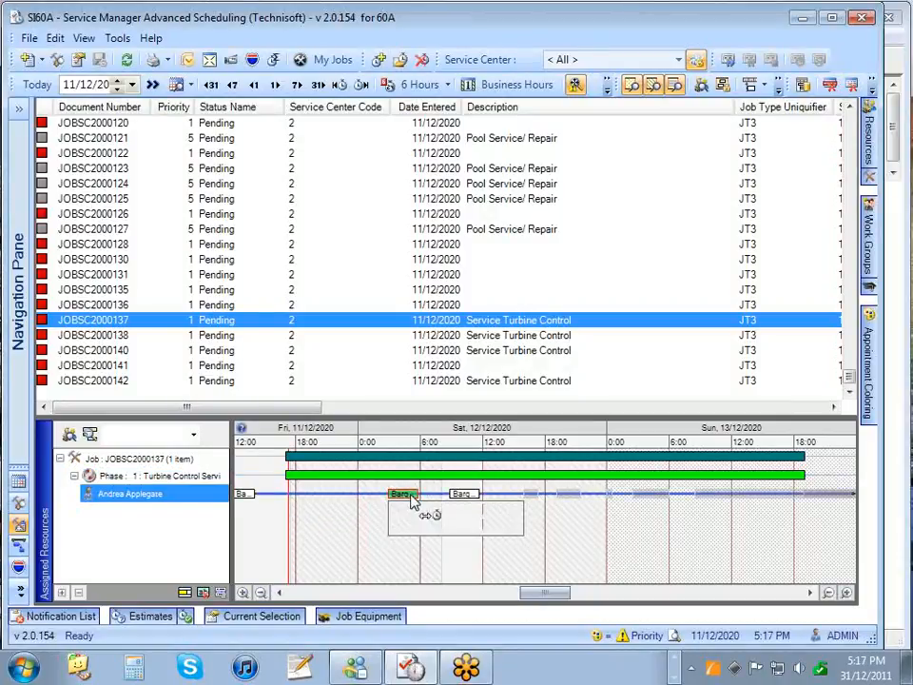
double_click(412, 501)
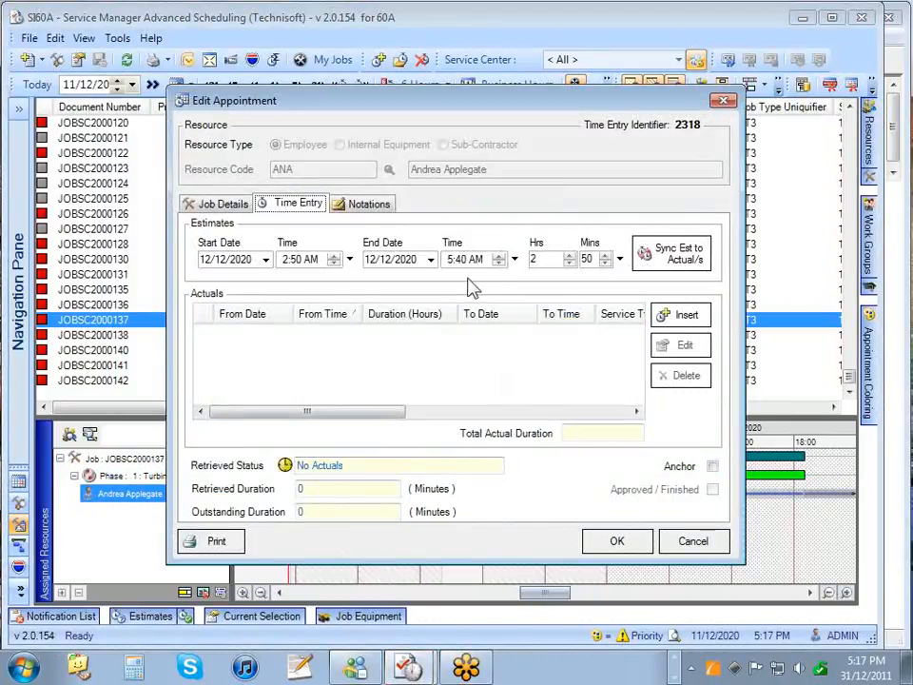
left_click(236, 205)
left_click(517, 271)
left_click(618, 541)
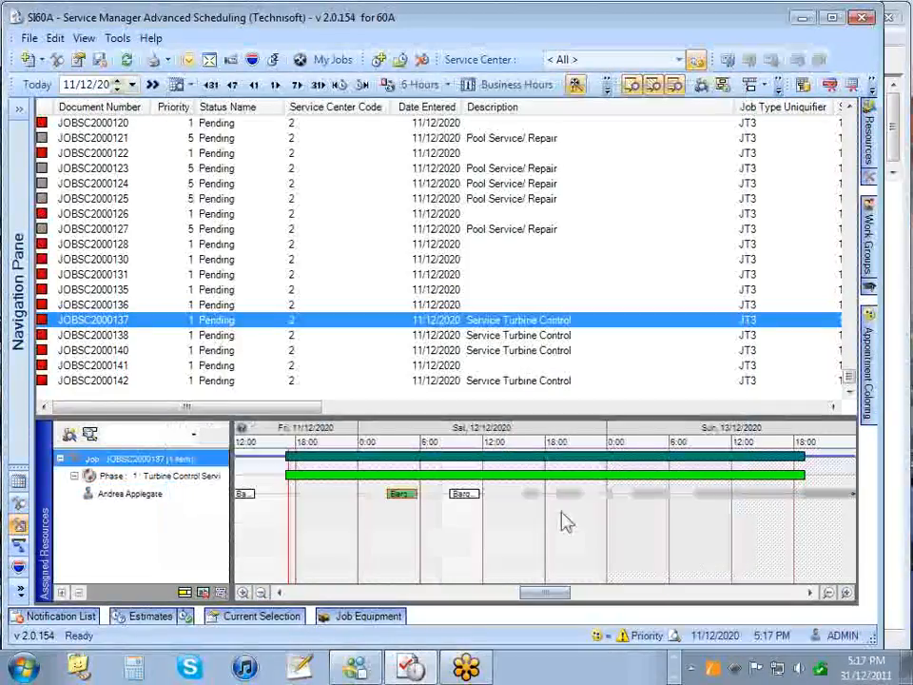
- Shift the job's Turbine Control phase about three hours later on the timeline and move it back by about two hours
left_click_drag(401, 495, 398, 498)
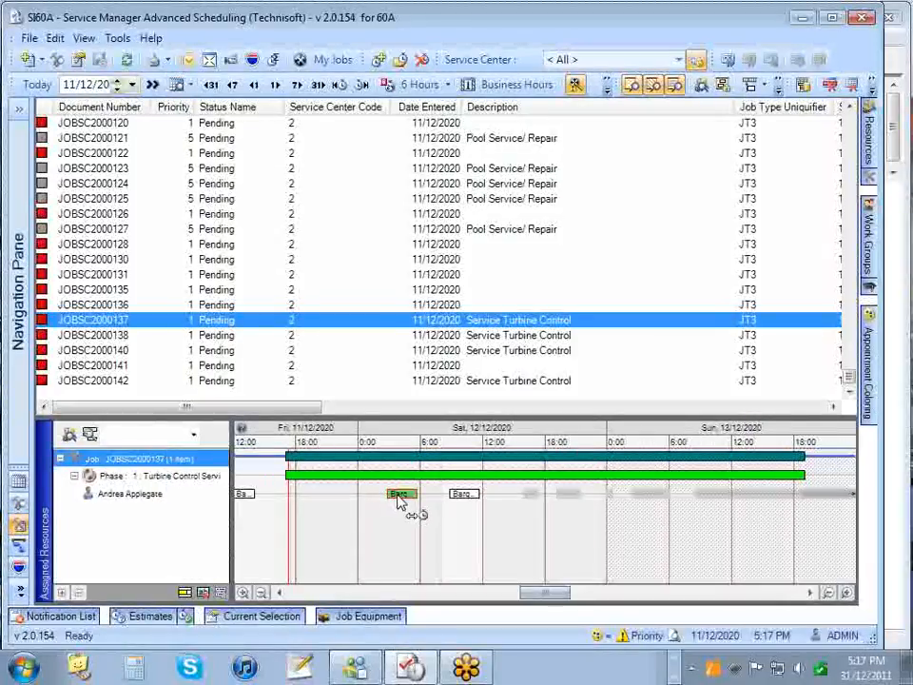
mouse_move(399, 502)
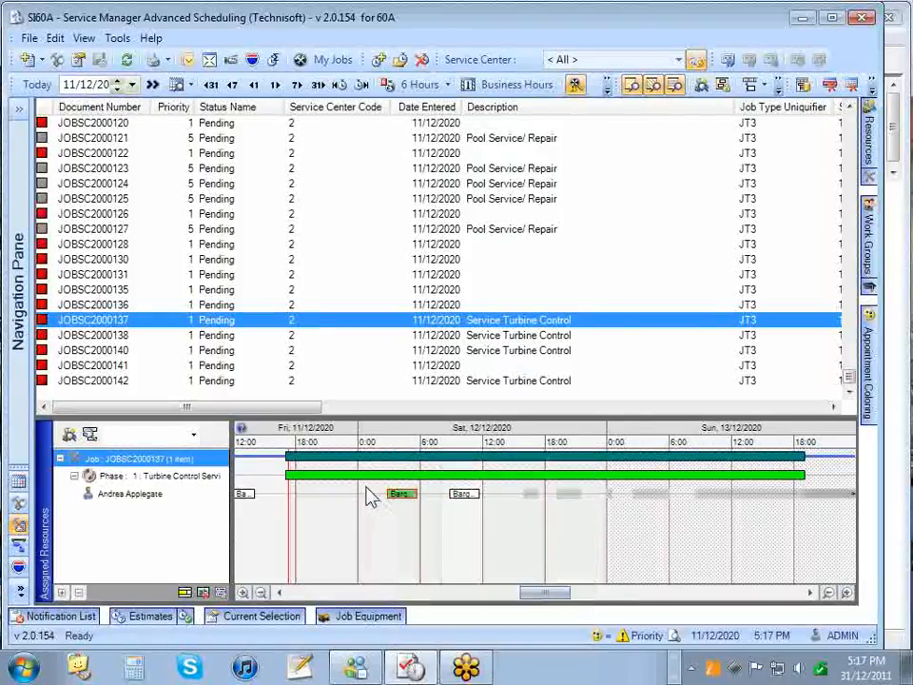
left_click_drag(363, 477, 394, 474)
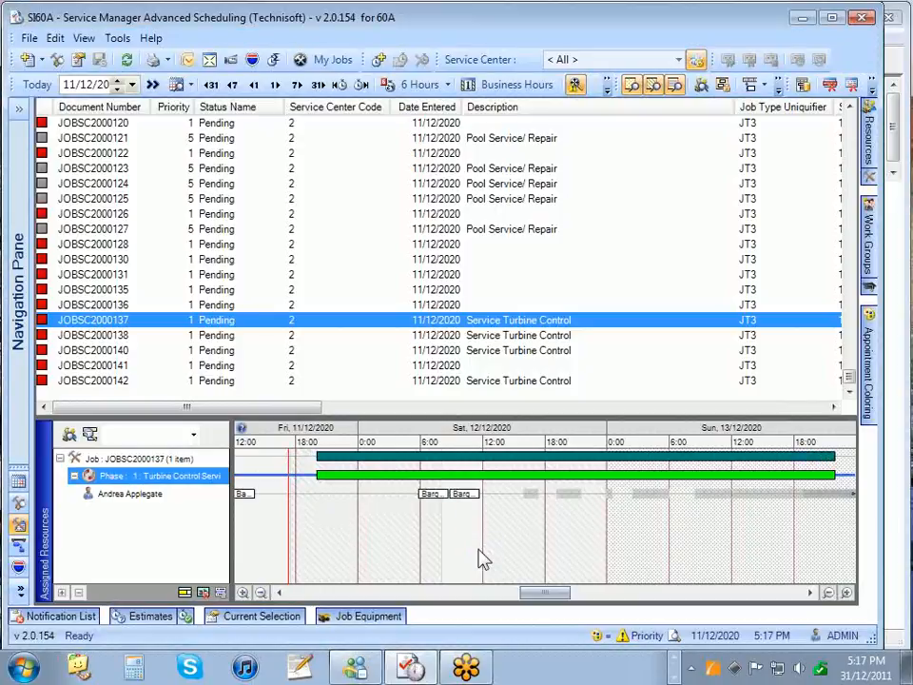
left_click_drag(448, 475, 429, 476)
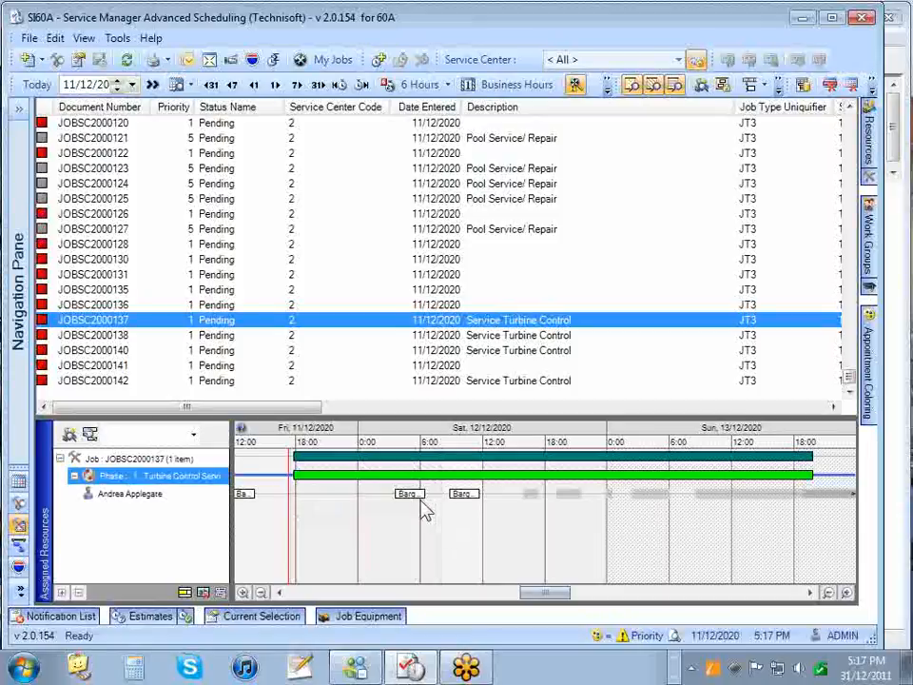
mouse_move(416, 504)
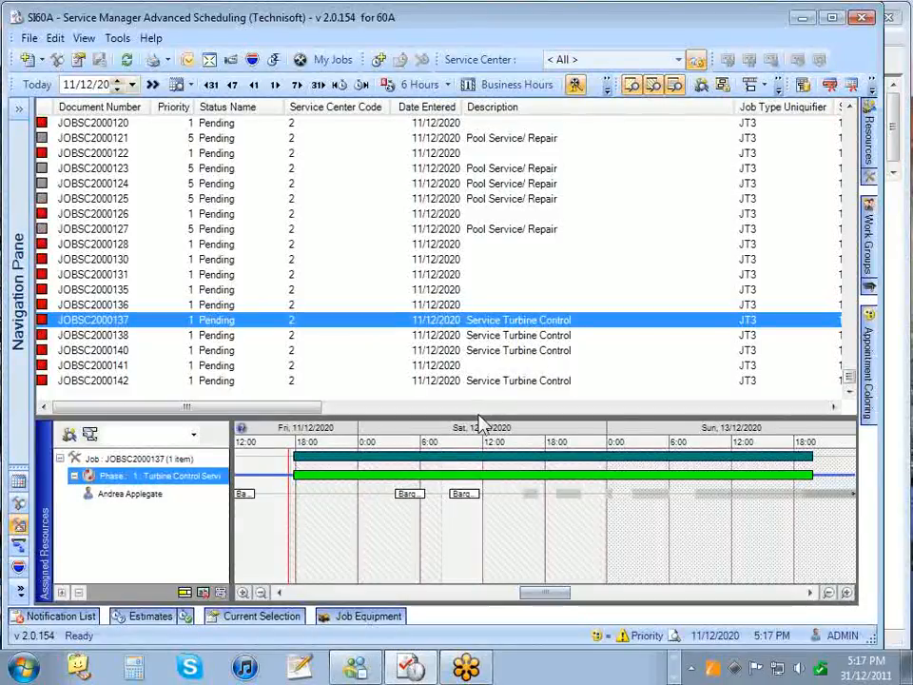
- Enlarge the job list slightly and switch the assigned resources timeline range to One Day, One Week and finally Four Days
left_click_drag(476, 416, 493, 430)
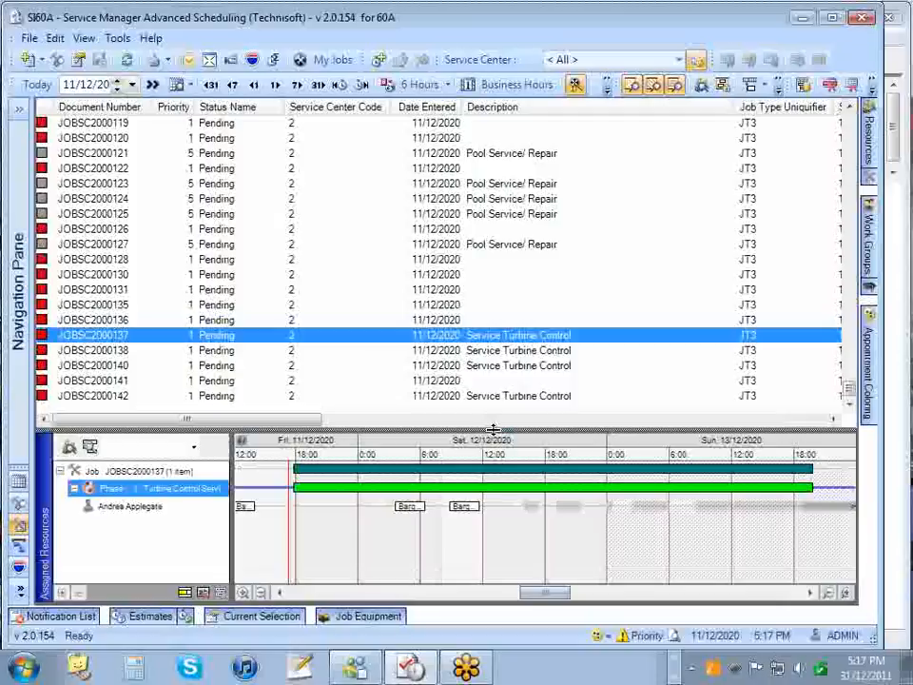
left_click(193, 446)
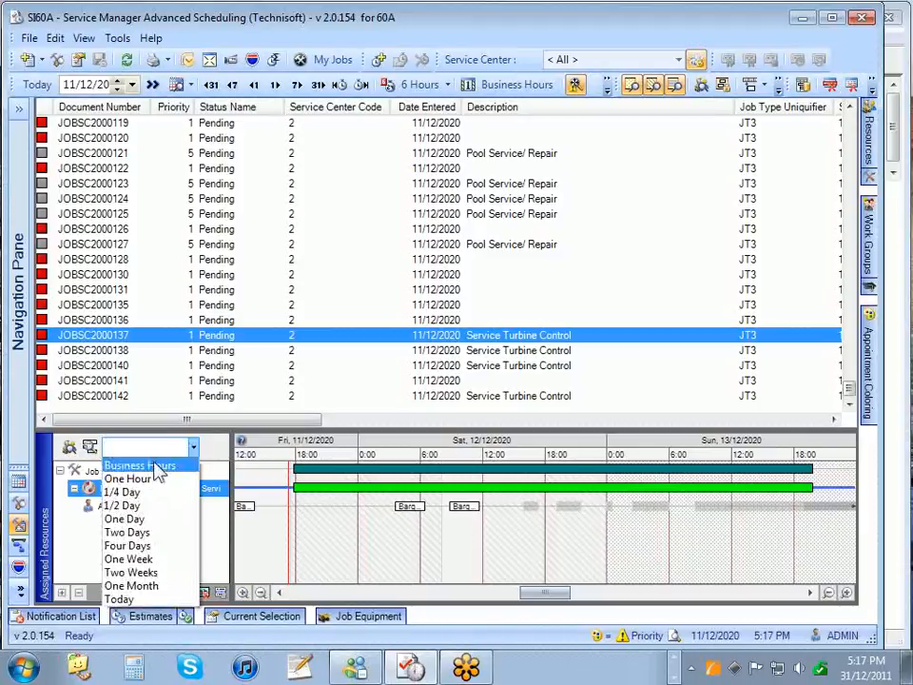
left_click(136, 518)
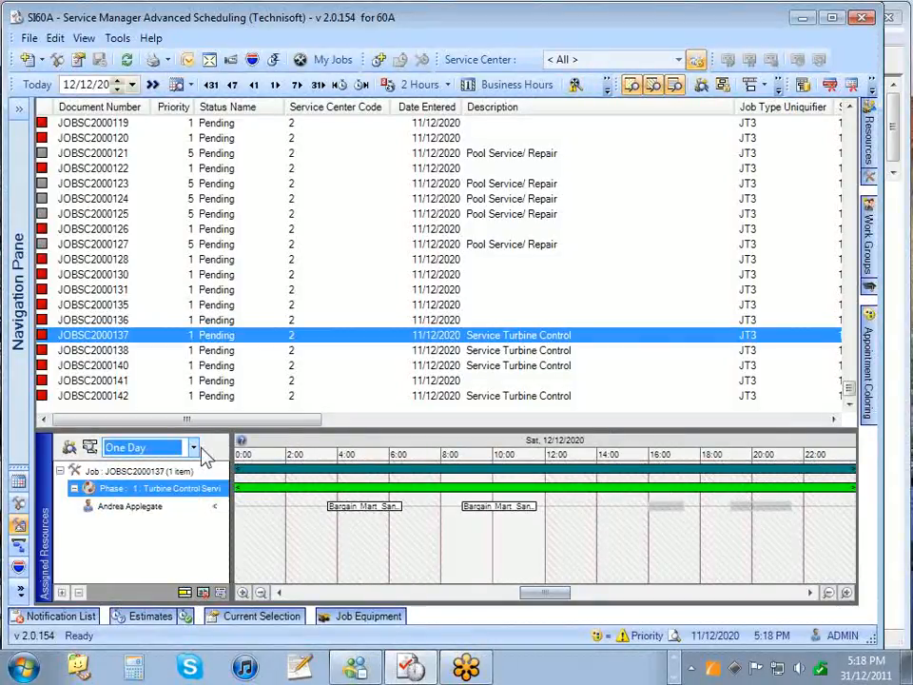
left_click(194, 447)
left_click(143, 556)
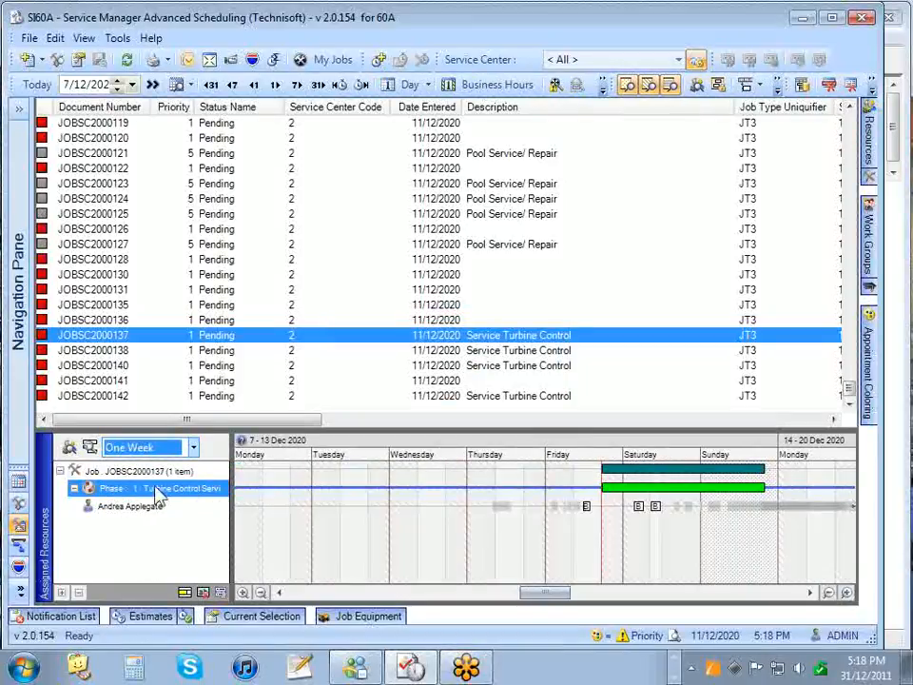
left_click(194, 447)
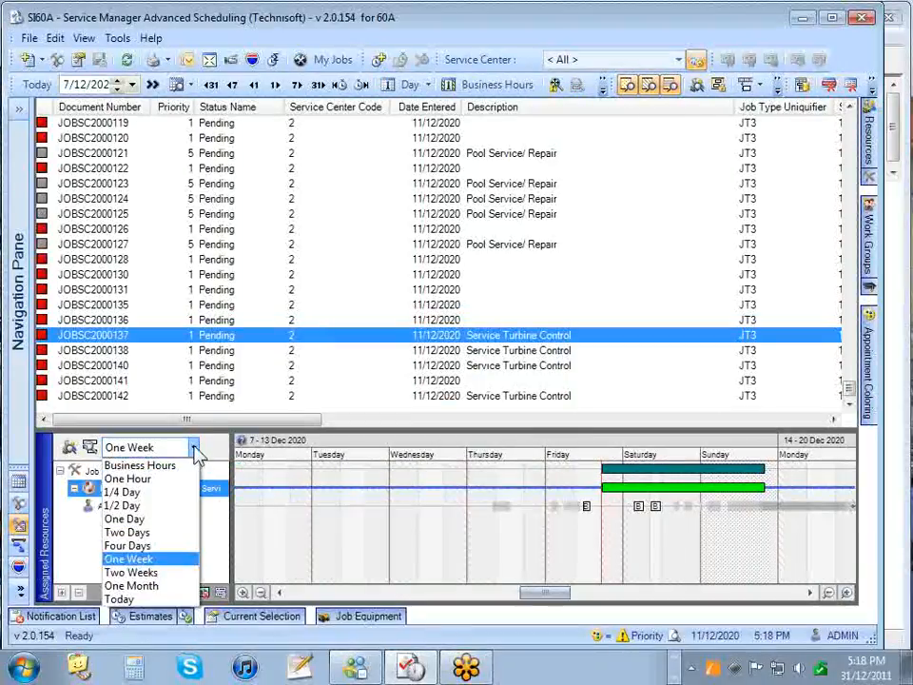
left_click(138, 545)
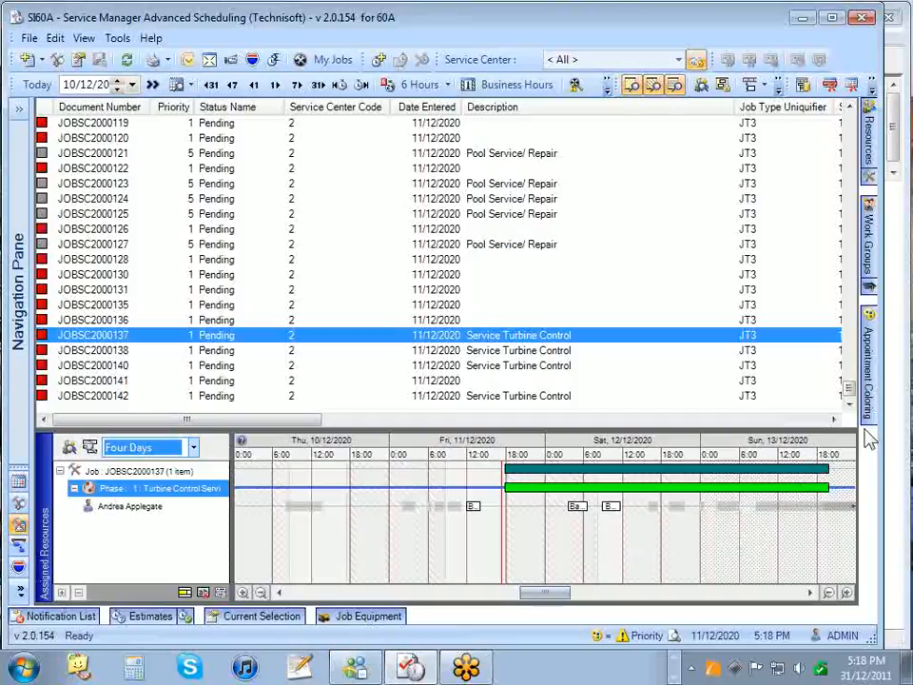
- Color the appointments by Agreement Plan and highlight the Platinum and None entries in the legend
mouse_move(876, 386)
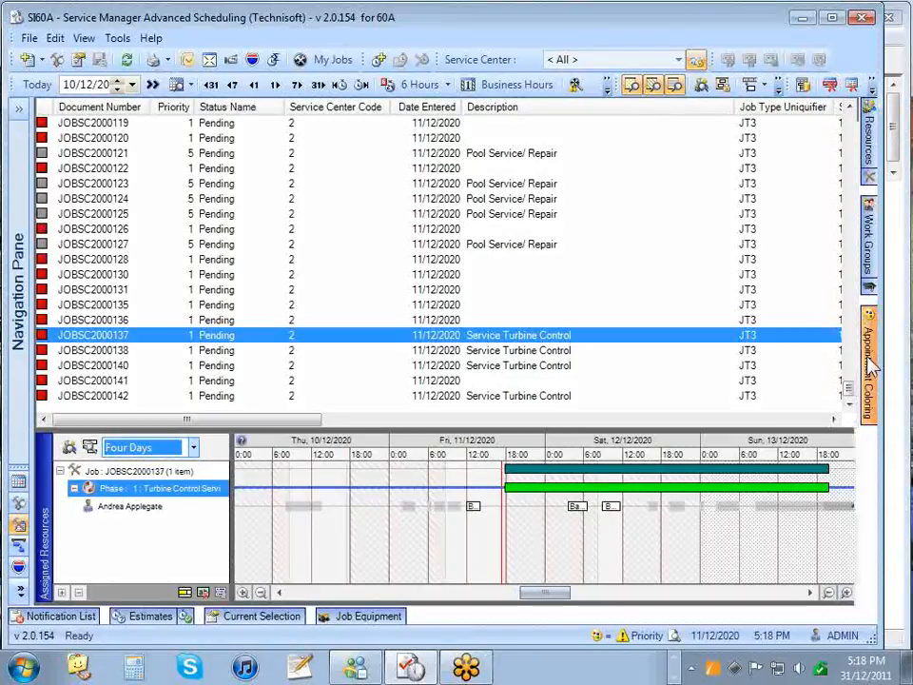
mouse_move(869, 366)
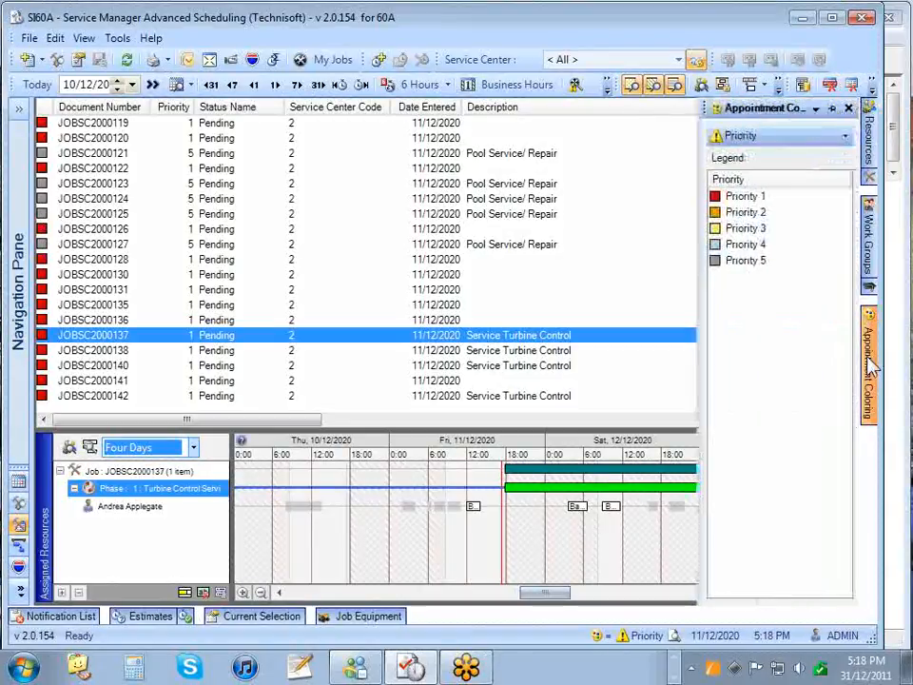
left_click(809, 138)
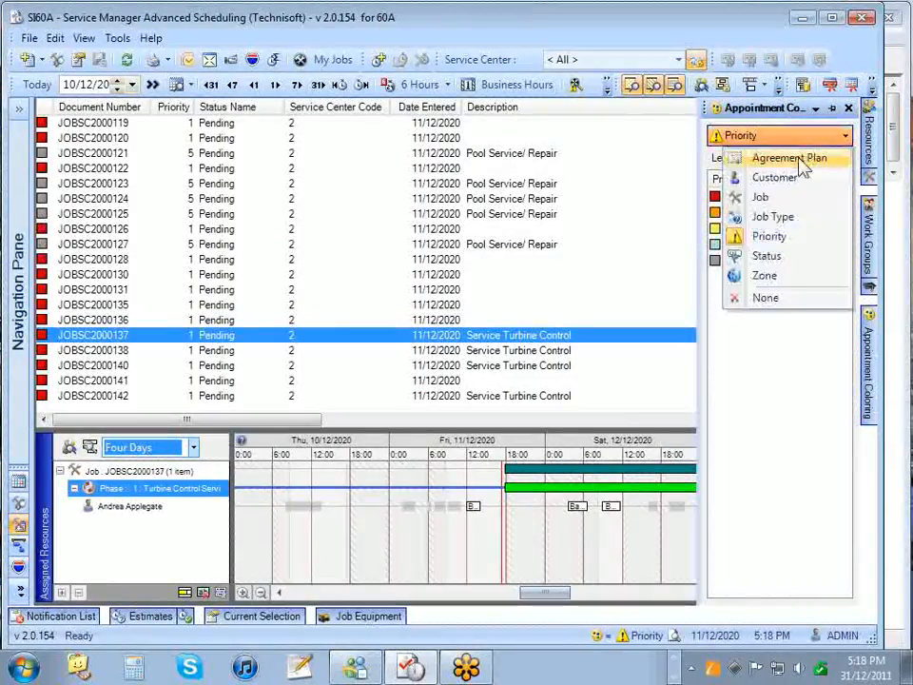
key("Escape")
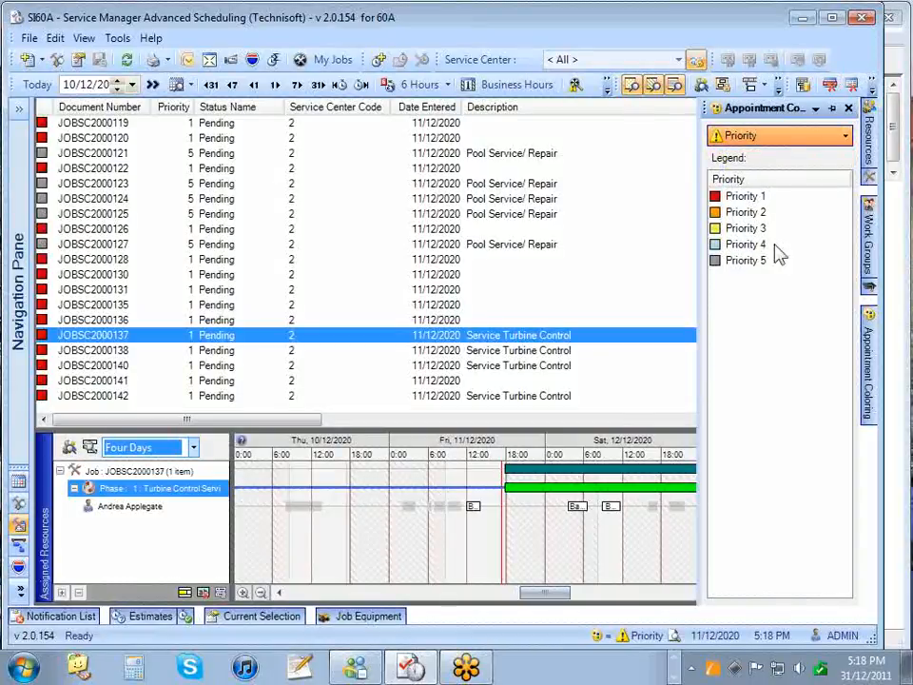
left_click(747, 279)
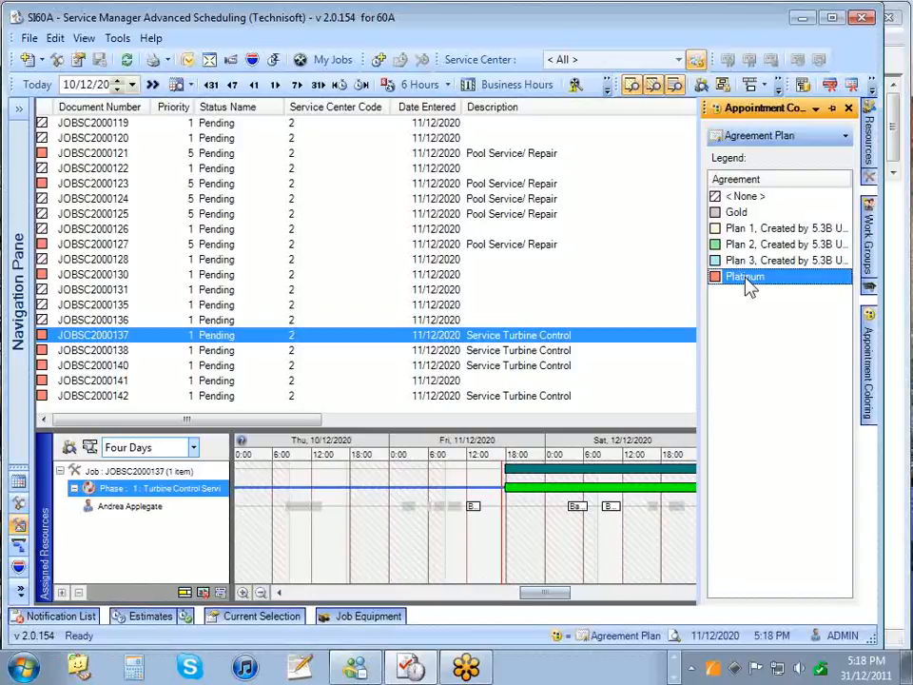
left_click(738, 197)
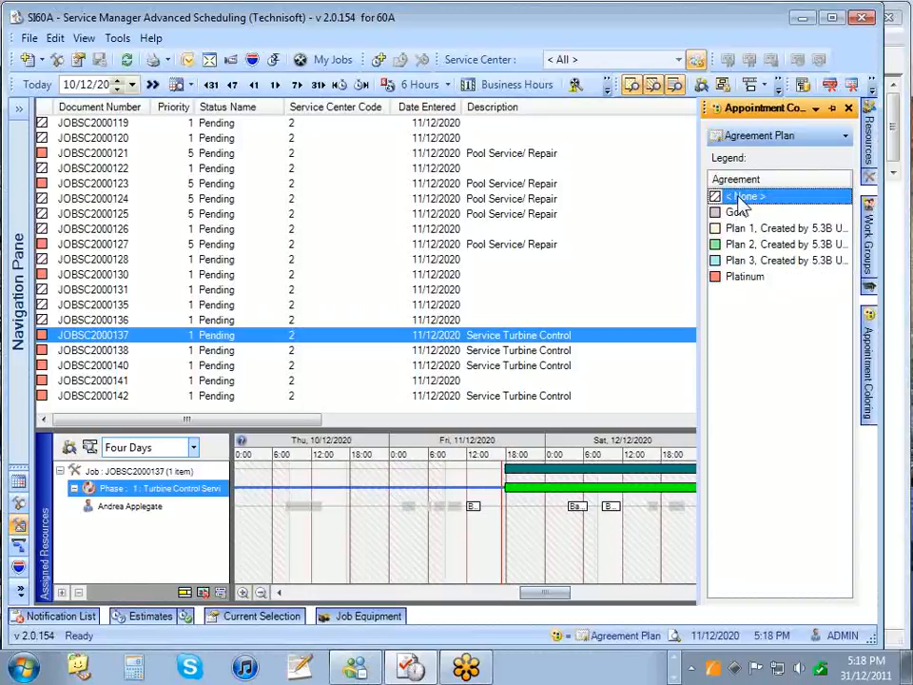
- Change the appointment coloring to Customer and, after viewing its legend, to Job
left_click(784, 138)
left_click(786, 160)
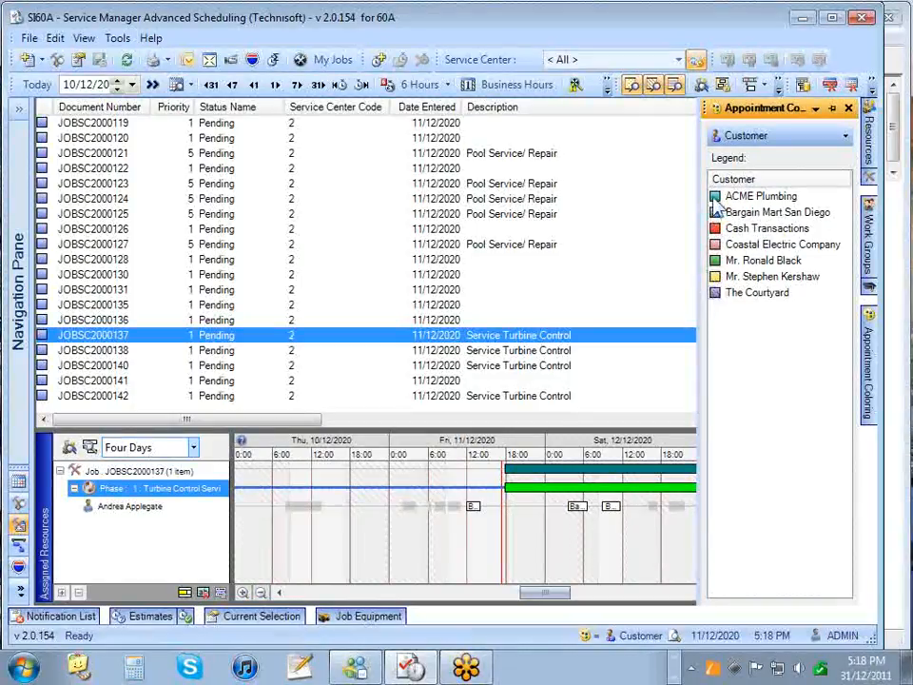
left_click(789, 138)
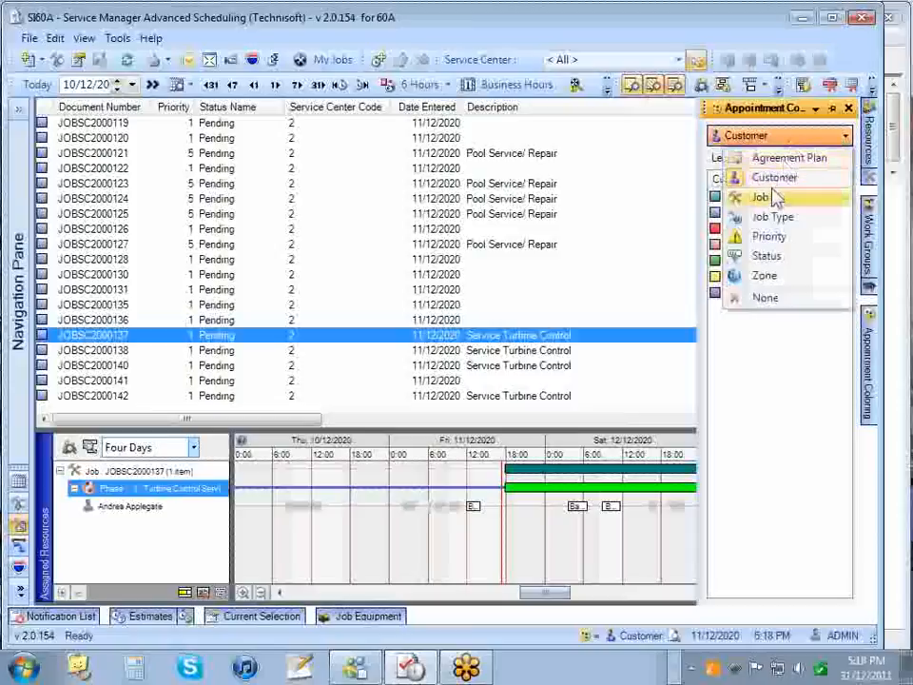
left_click(768, 176)
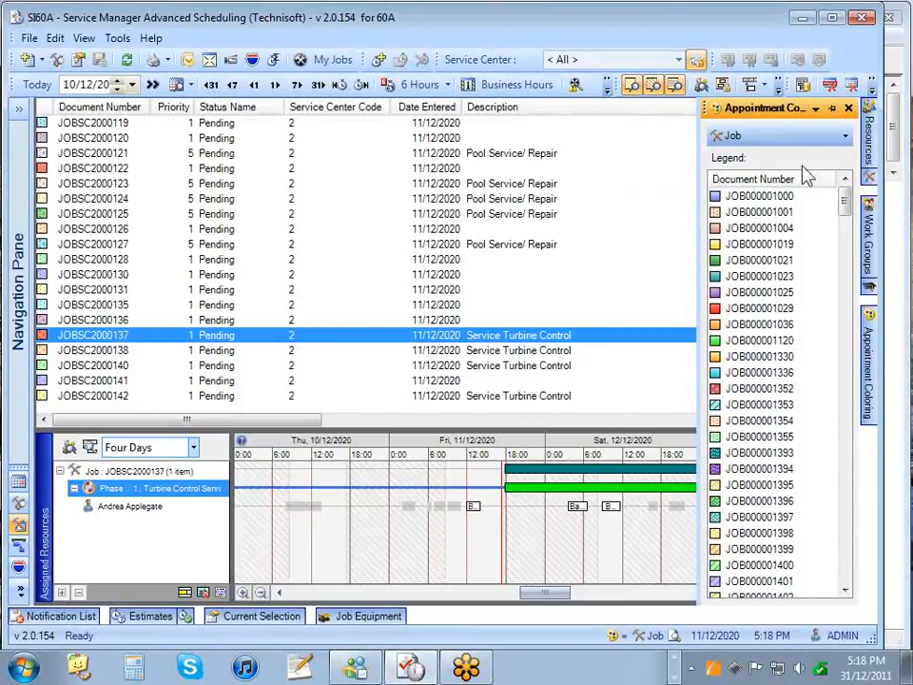
- Change the appointment coloring to Job Type and, after viewing its legend, to Status
left_click(830, 138)
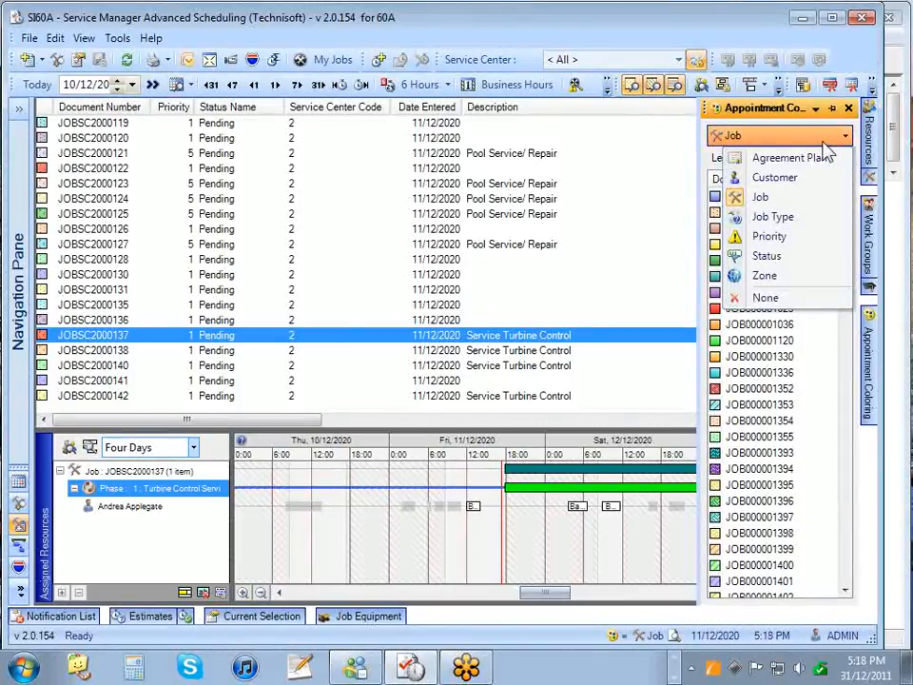
left_click(782, 220)
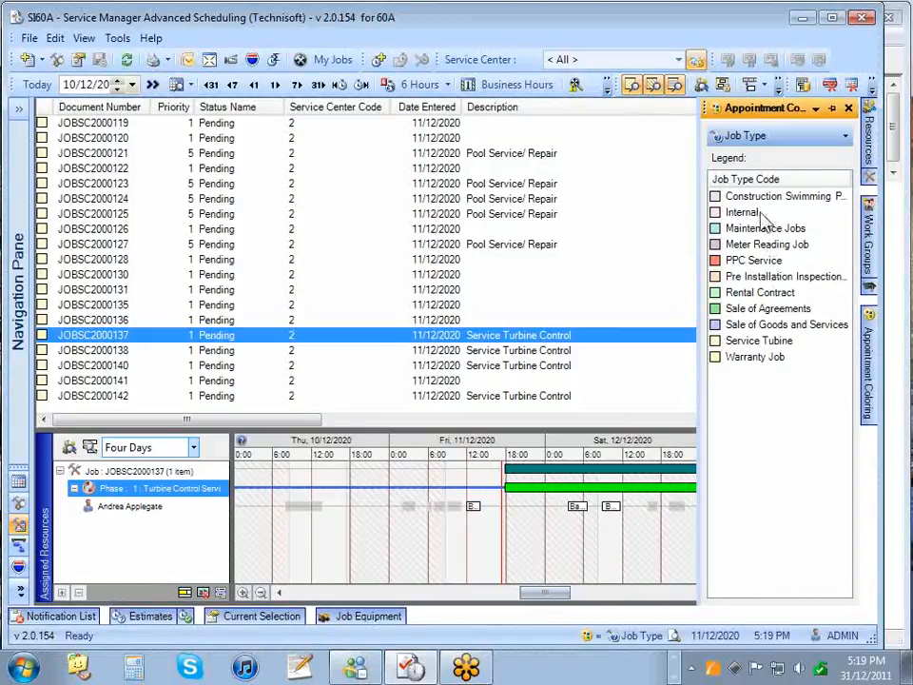
left_click(806, 139)
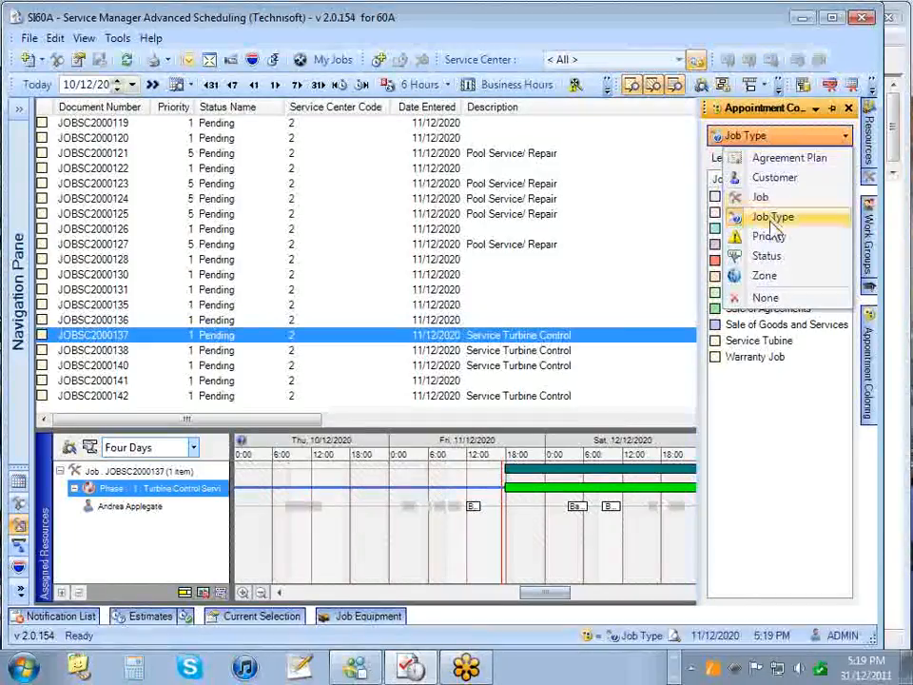
left_click(778, 256)
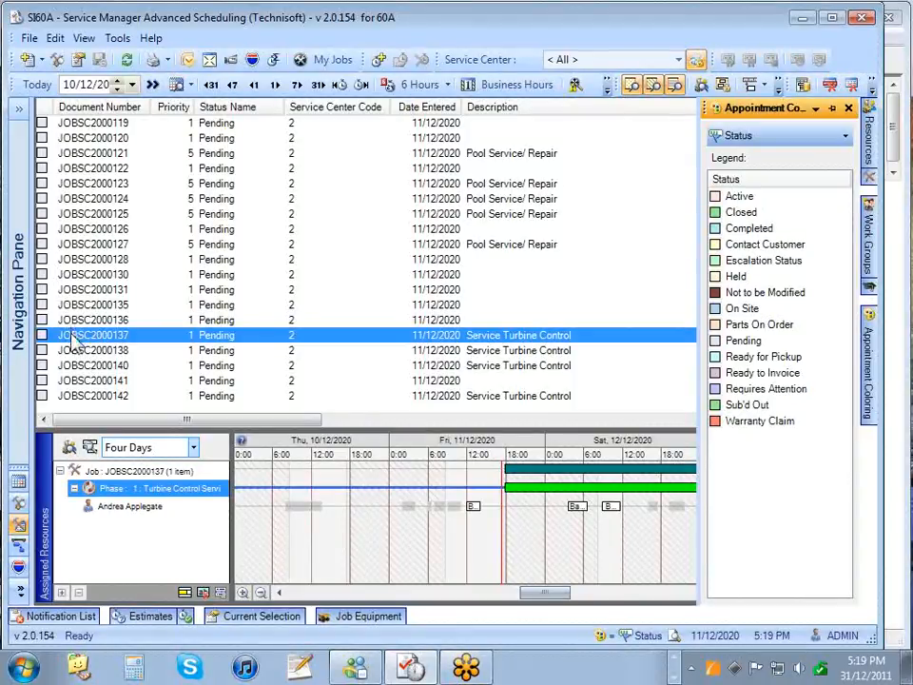
- Color the appointments by Zone and highlight the North entry in the legend
left_click(807, 136)
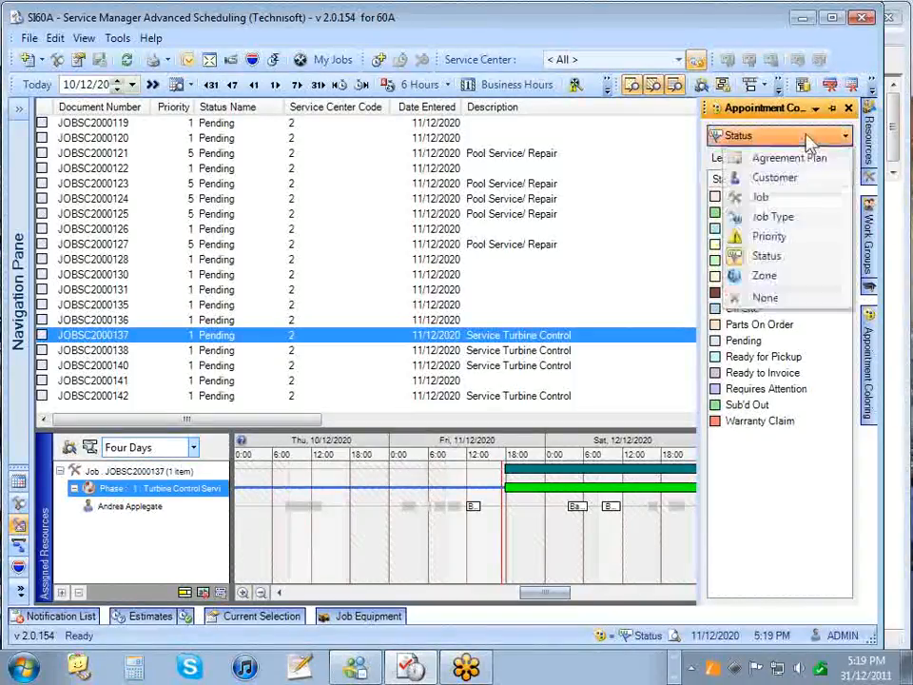
left_click(788, 274)
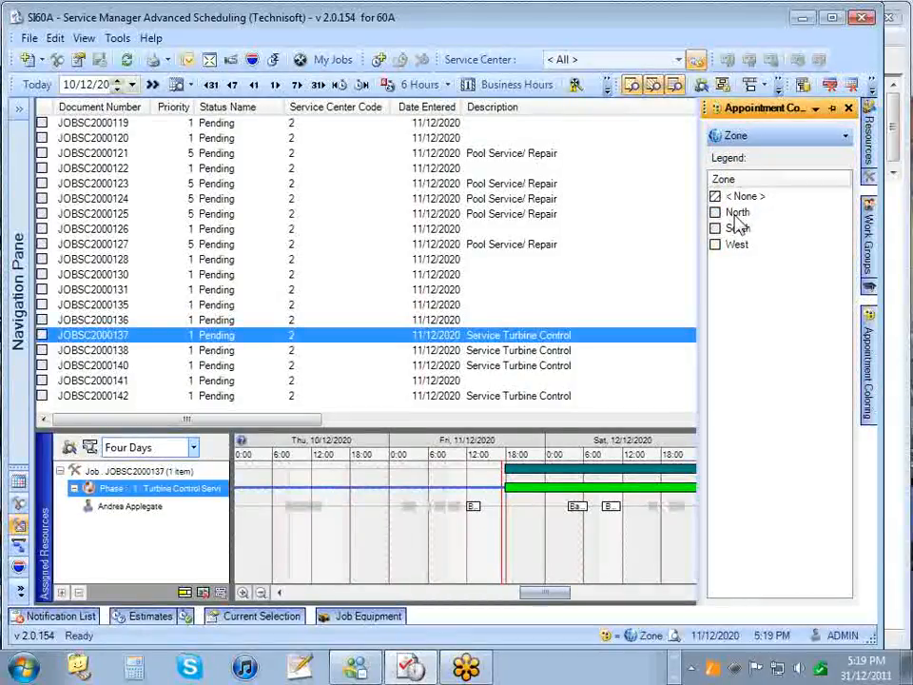
left_click(739, 214)
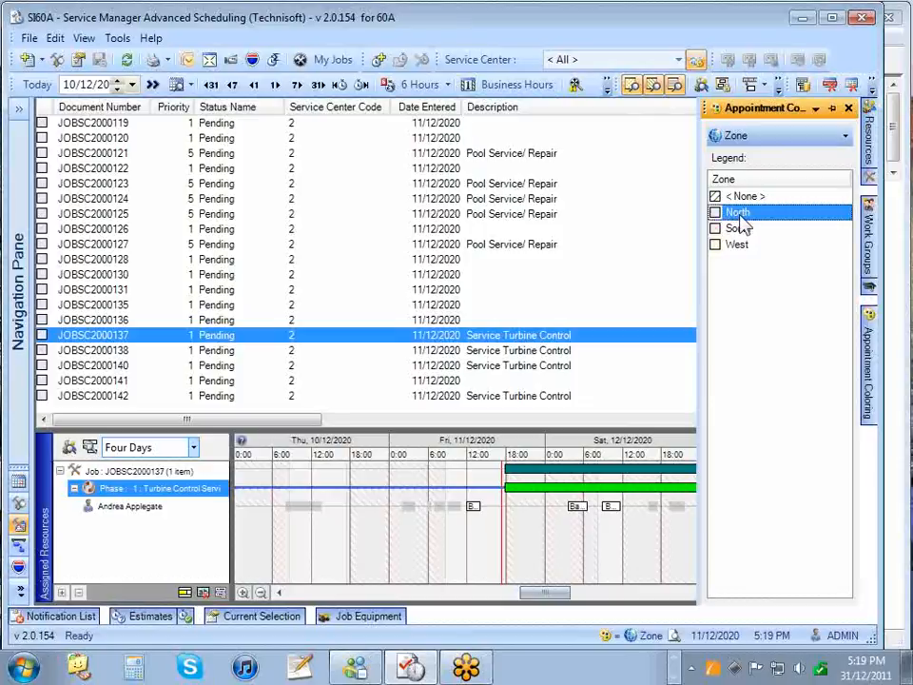
- Set the appointment coloring back to Priority and reselect job JOBSC2000137 in the job list
left_click(815, 141)
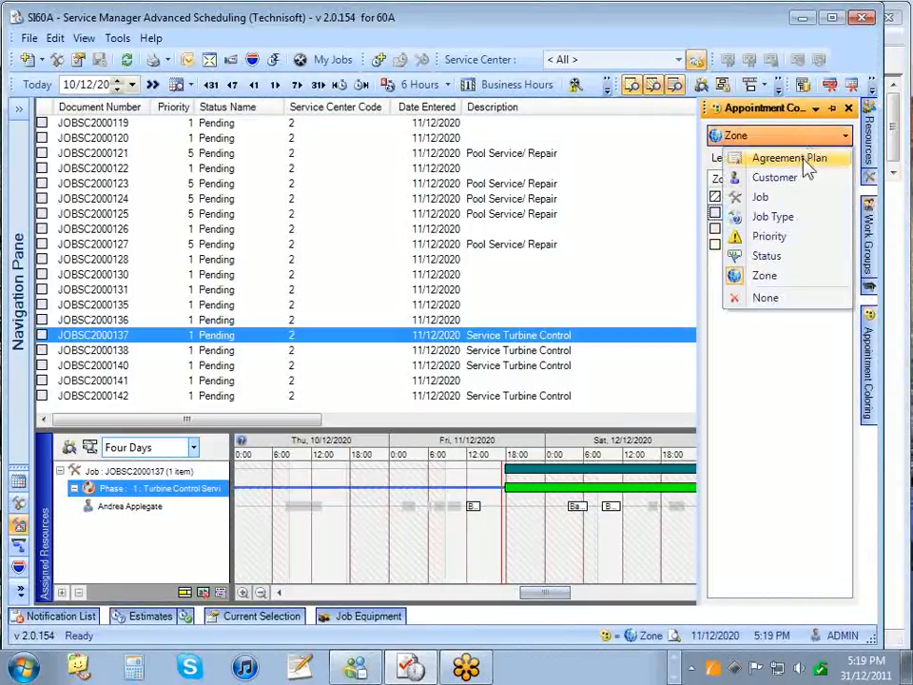
left_click(787, 238)
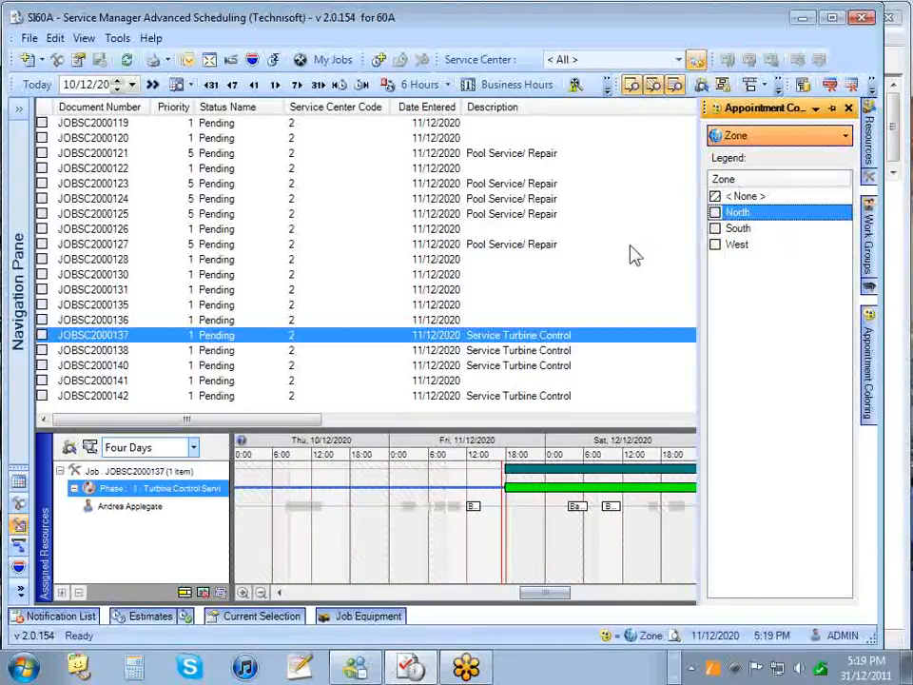
left_click(459, 244)
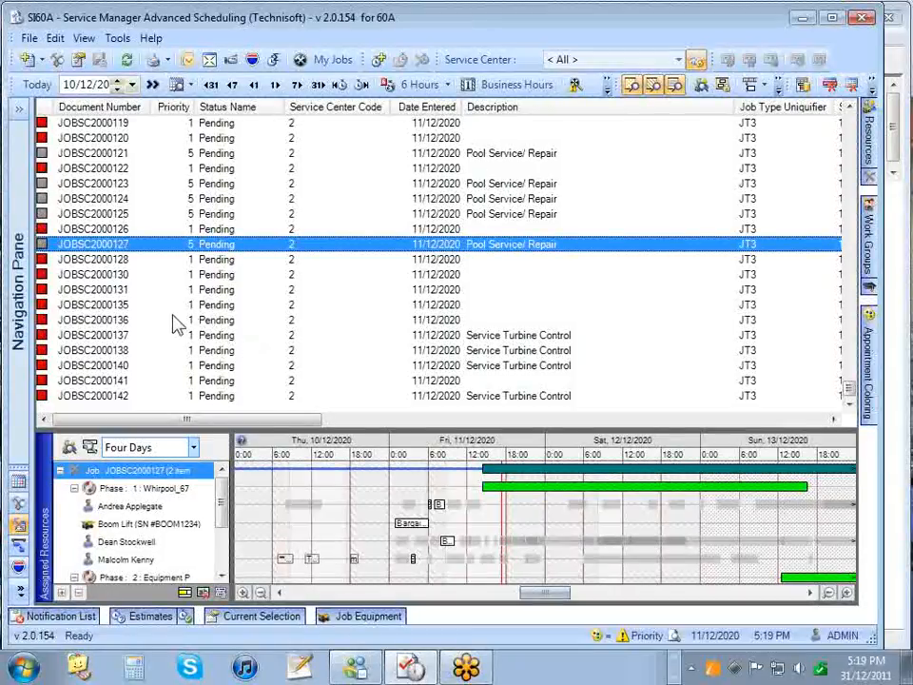
left_click(123, 335)
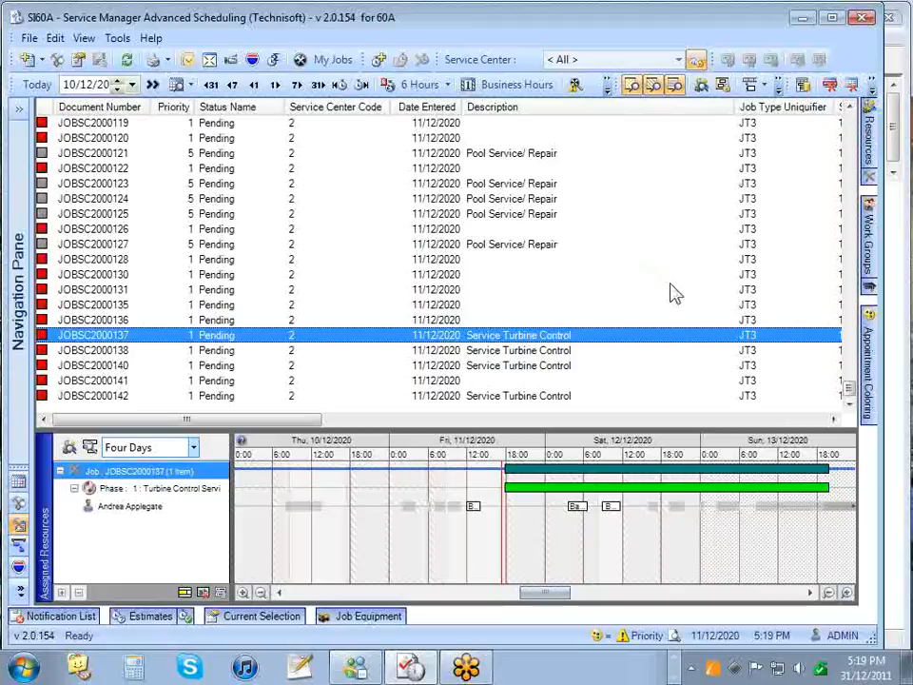
- Read the Gantt chart's keyboard and mouse help and close it
left_click(243, 443)
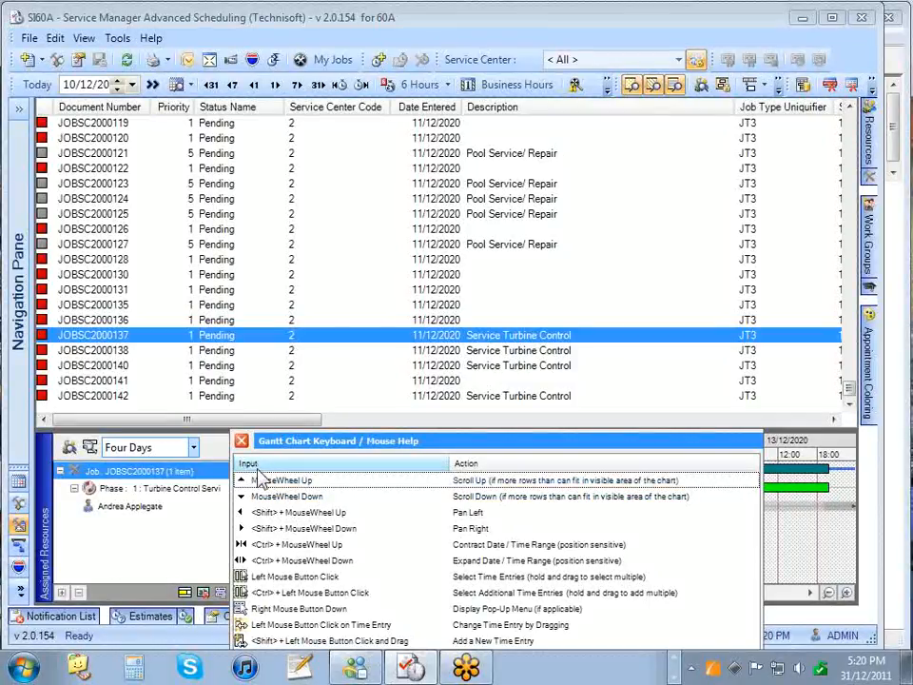
left_click(240, 441)
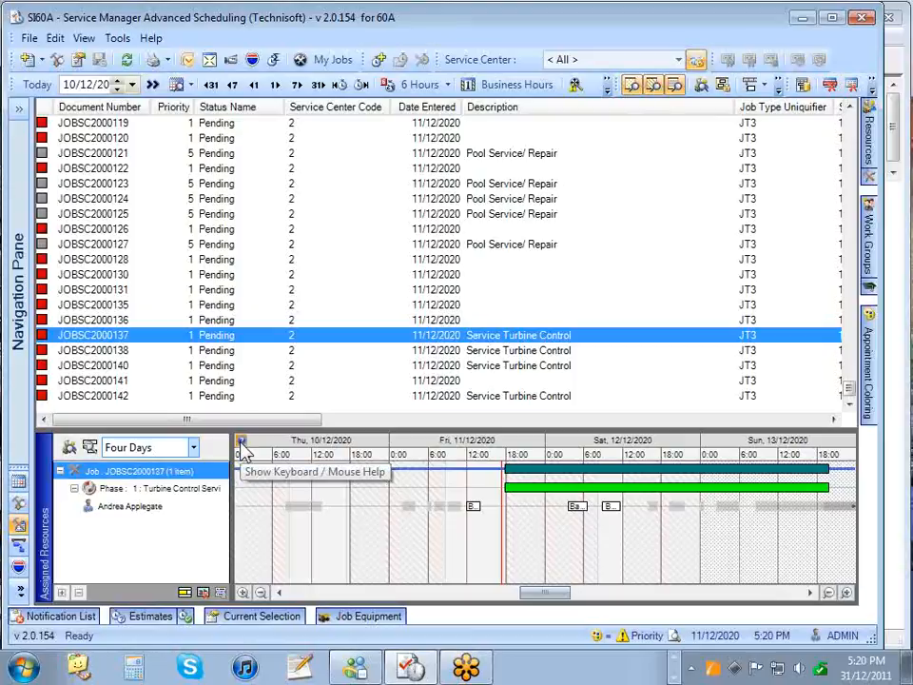
- Open job JOBSC2000137's full document, look over its phases, tasks and details, and close it
right_click(159, 343)
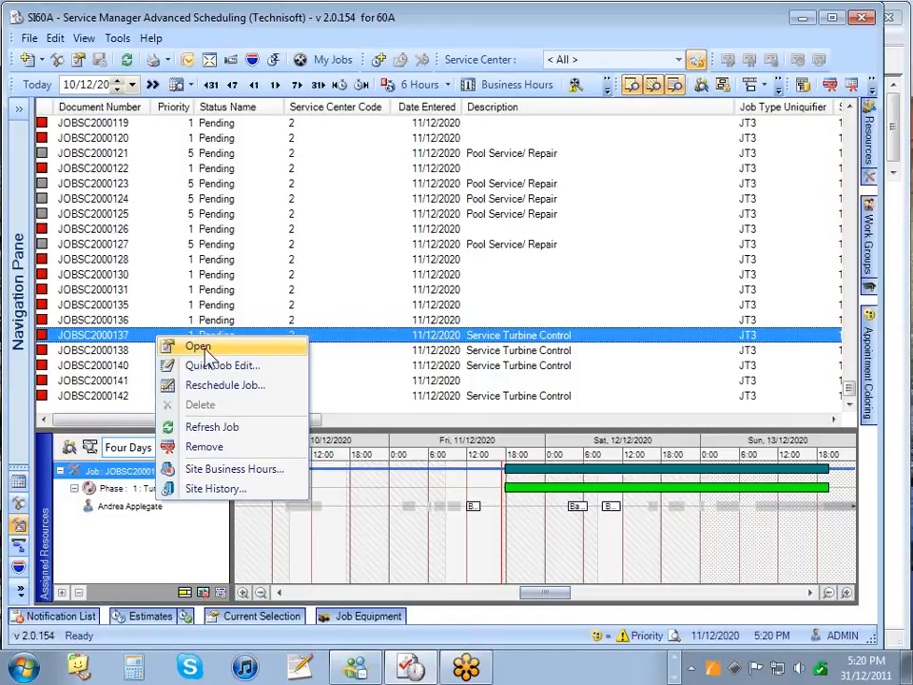
left_click(204, 349)
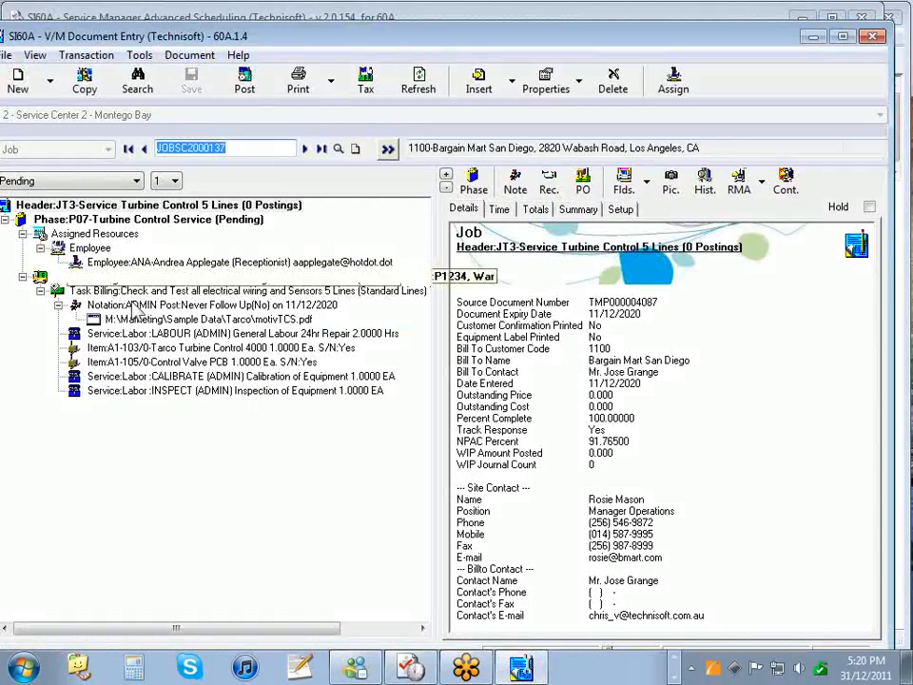
left_click(873, 37)
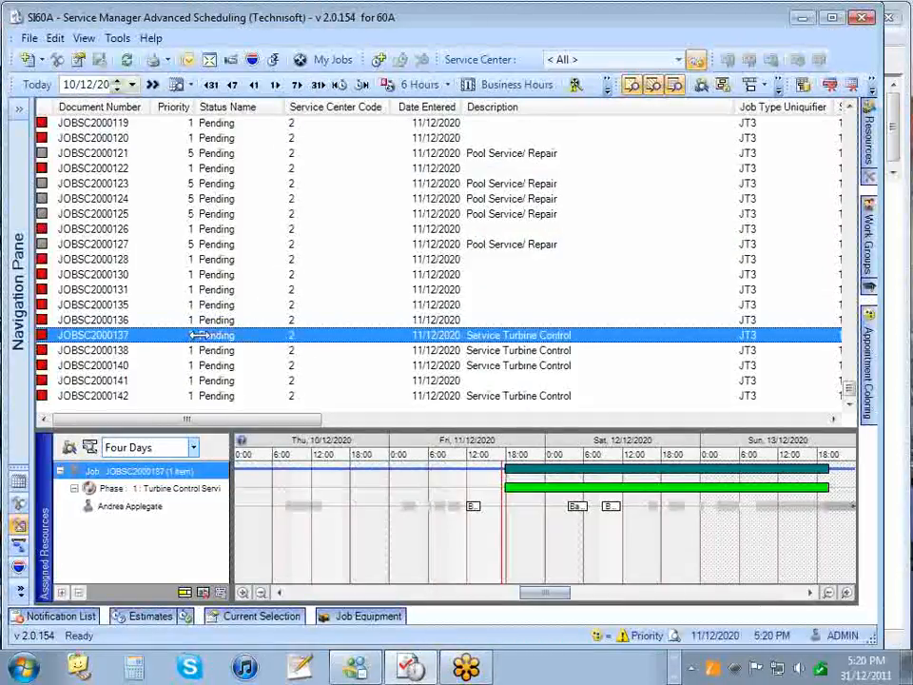
- Set job JOBSC2000137's status to On Site through Quick Job Edit, keeping Priority 1, and save the change
right_click(174, 345)
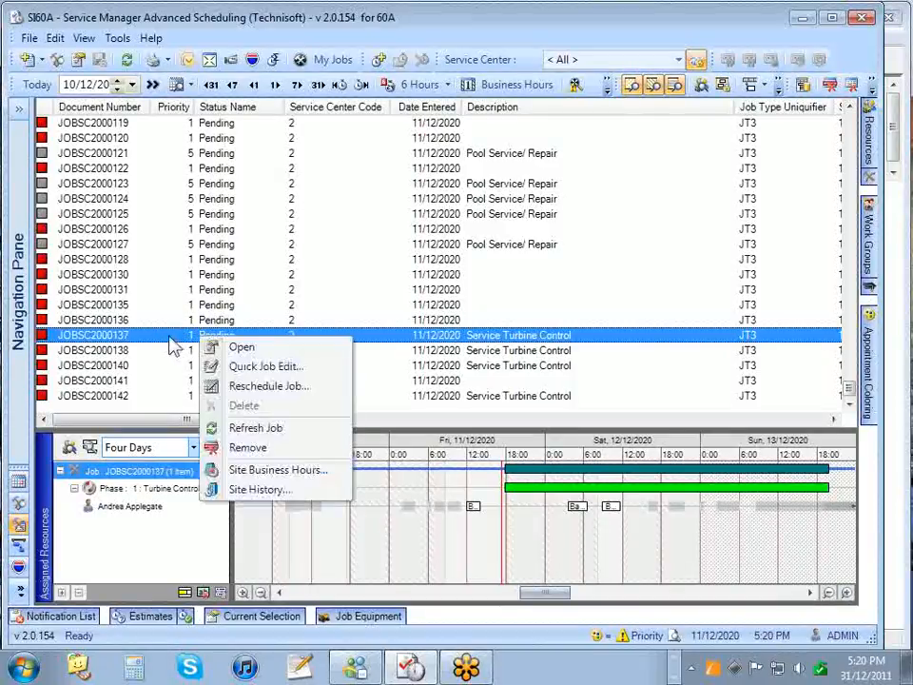
left_click(249, 368)
left_click(416, 304)
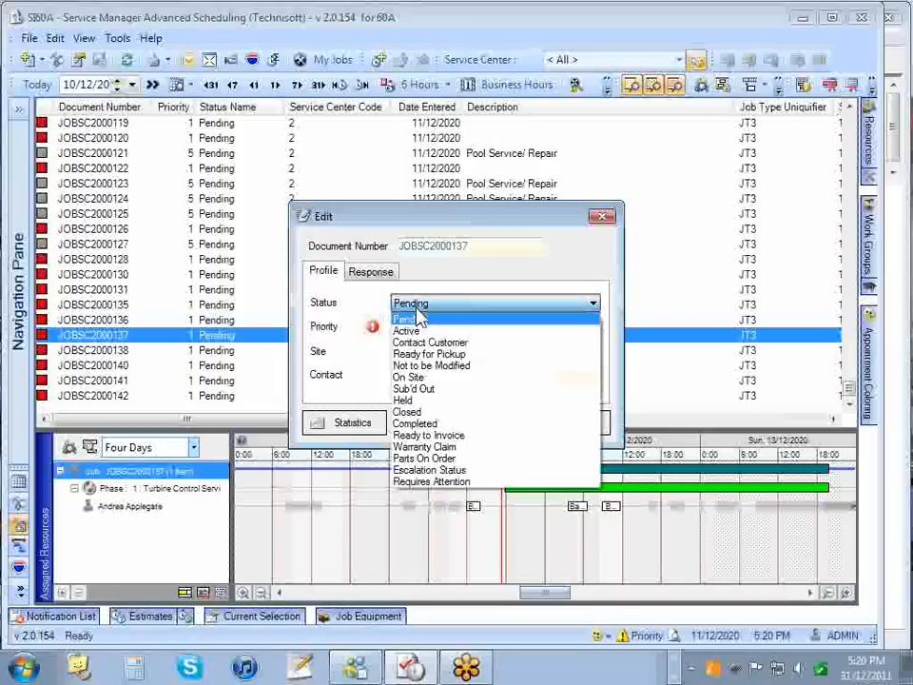
left_click(408, 378)
left_click(433, 327)
left_click(434, 326)
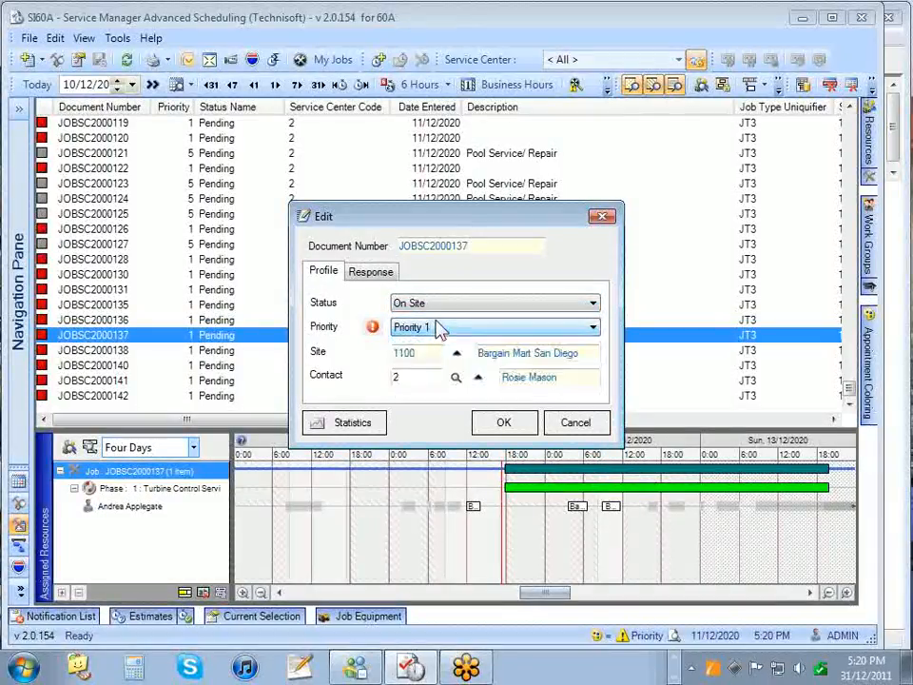
left_click(491, 433)
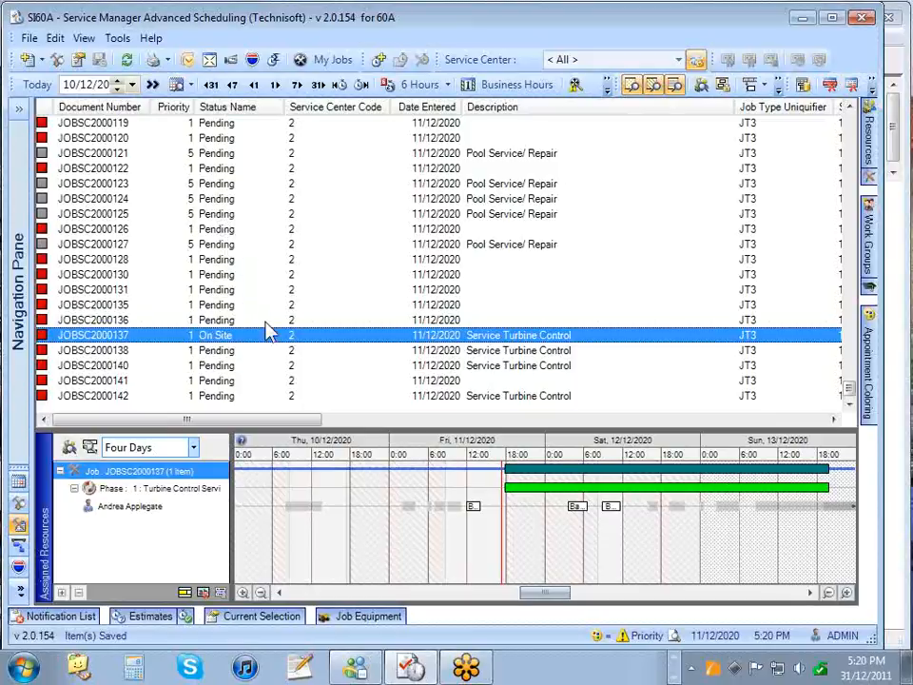
- Try rescheduling job JOBSC2000137 forward to 13/12/2020 with its appointments included, and cancel without applying the move
right_click(225, 338)
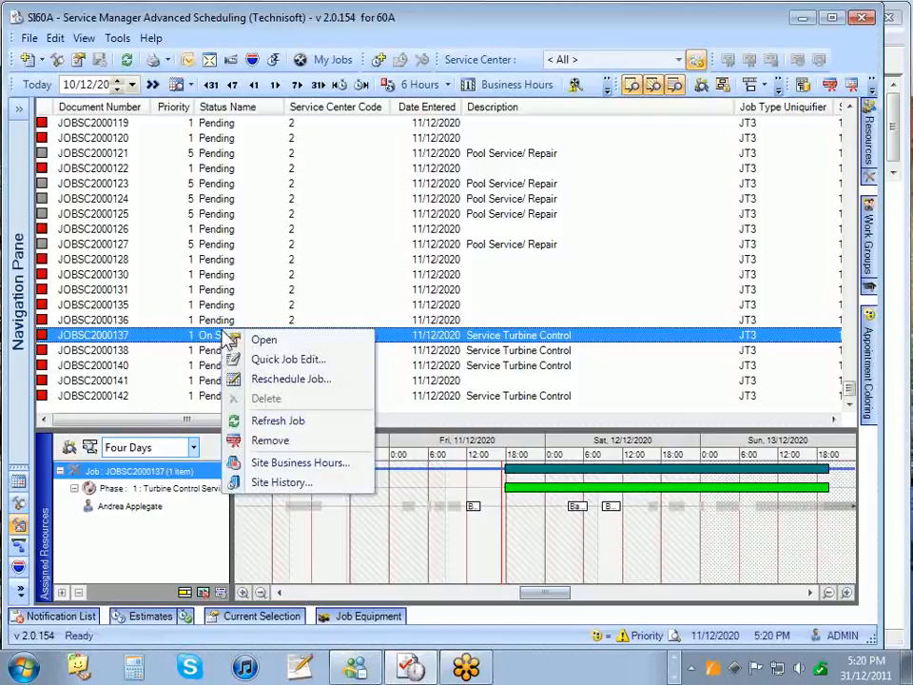
left_click(279, 380)
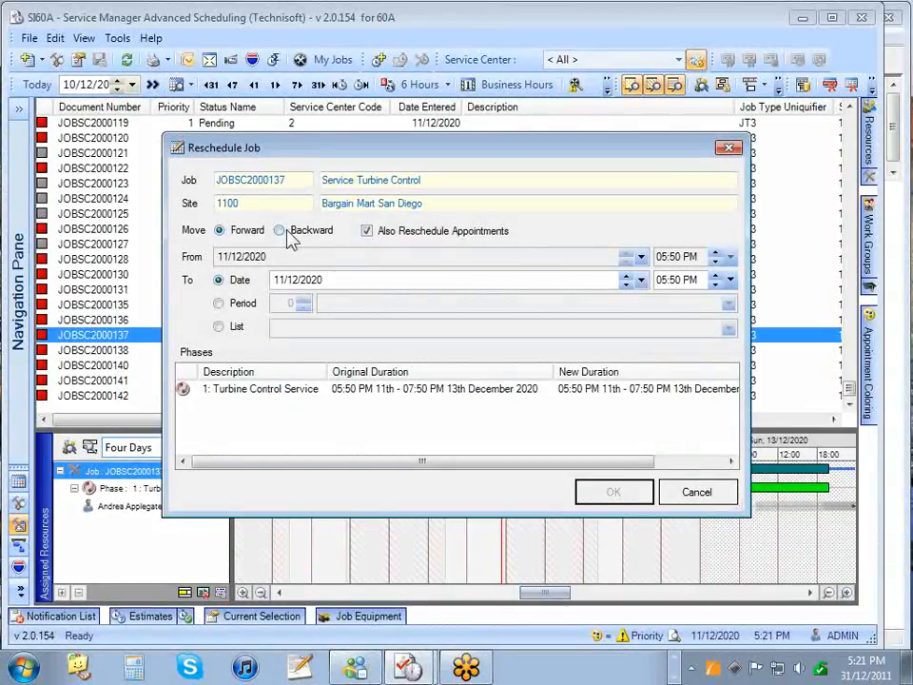
left_click(273, 280)
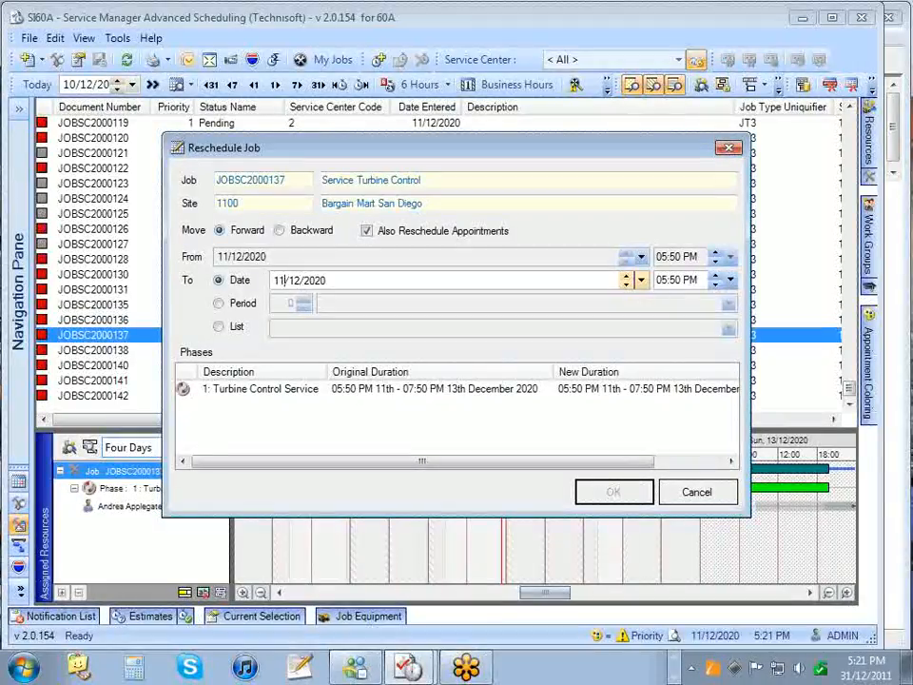
left_click_drag(285, 280, 232, 285)
type("13")
key("Tab")
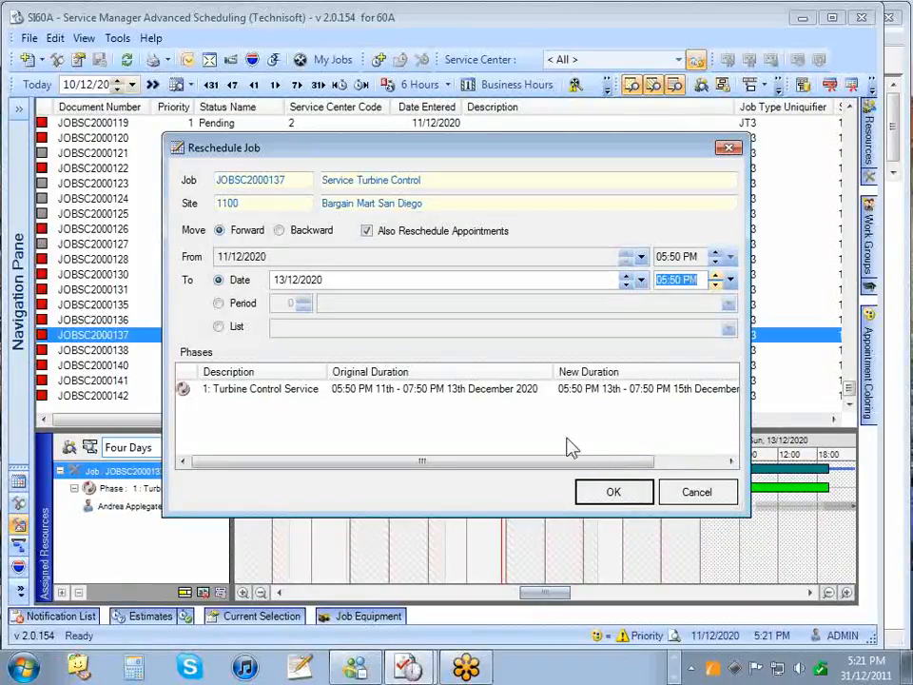
left_click(714, 492)
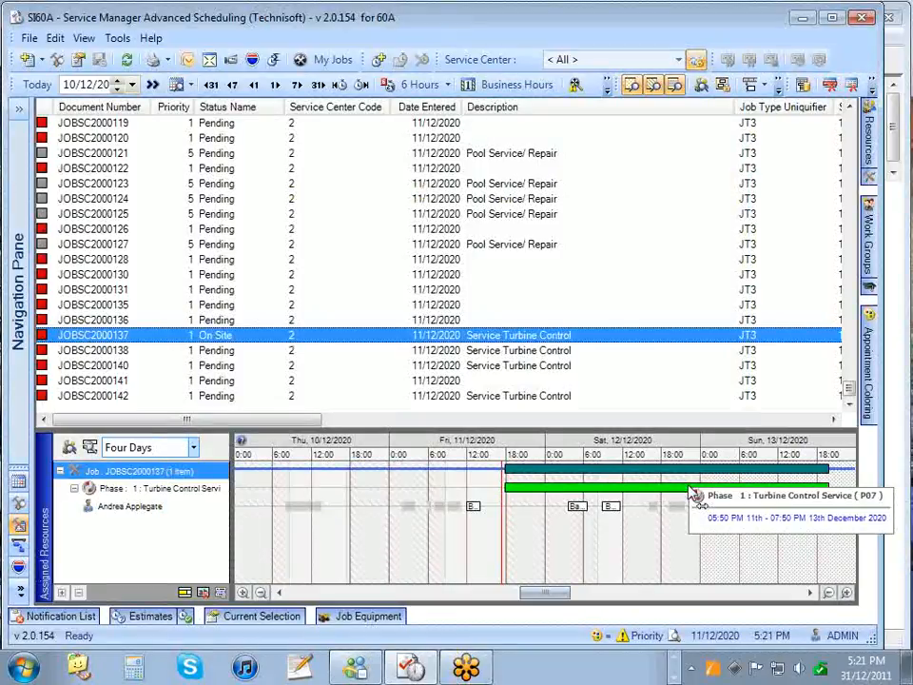
- Refresh job JOBSC2000137, and view its site's business hours before closing them without changes
right_click(280, 340)
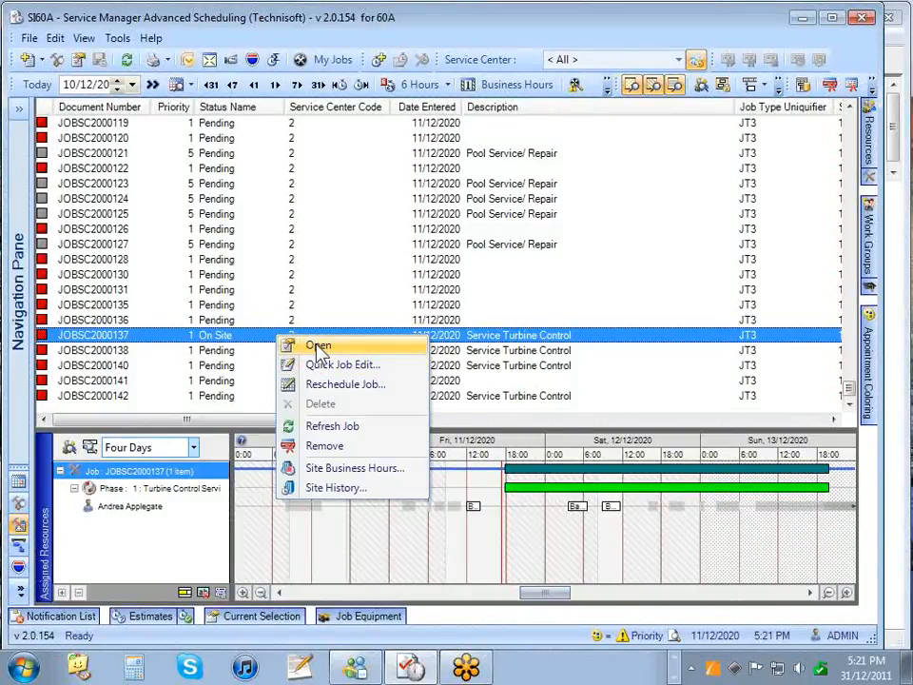
left_click(332, 427)
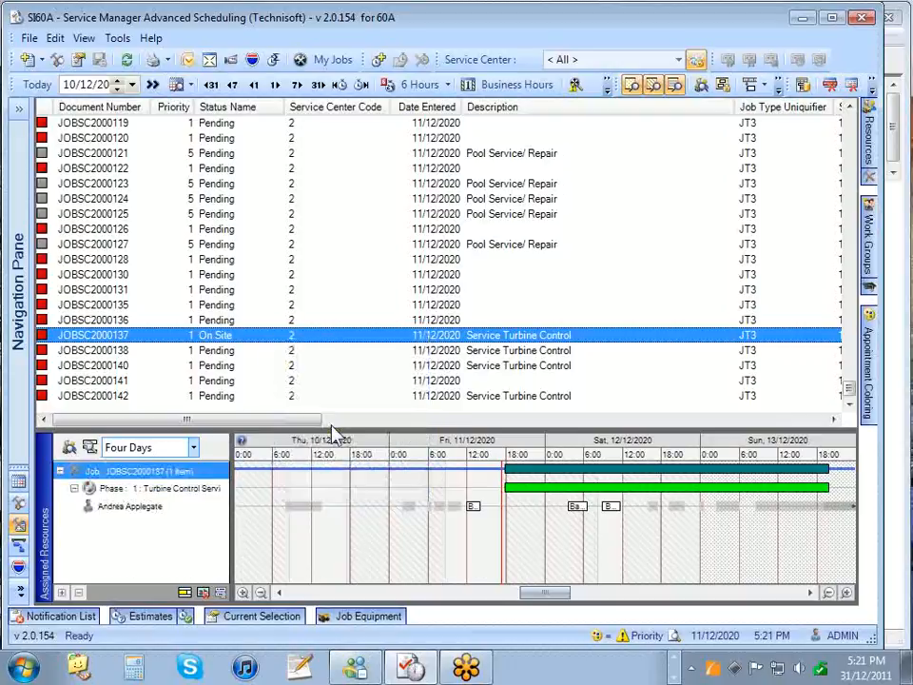
right_click(264, 346)
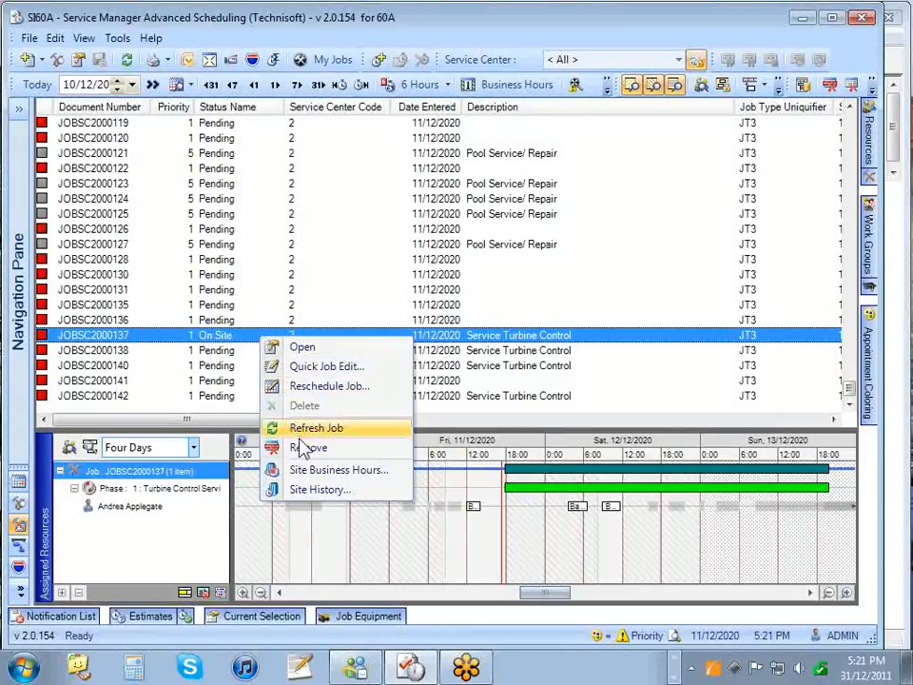
left_click(310, 470)
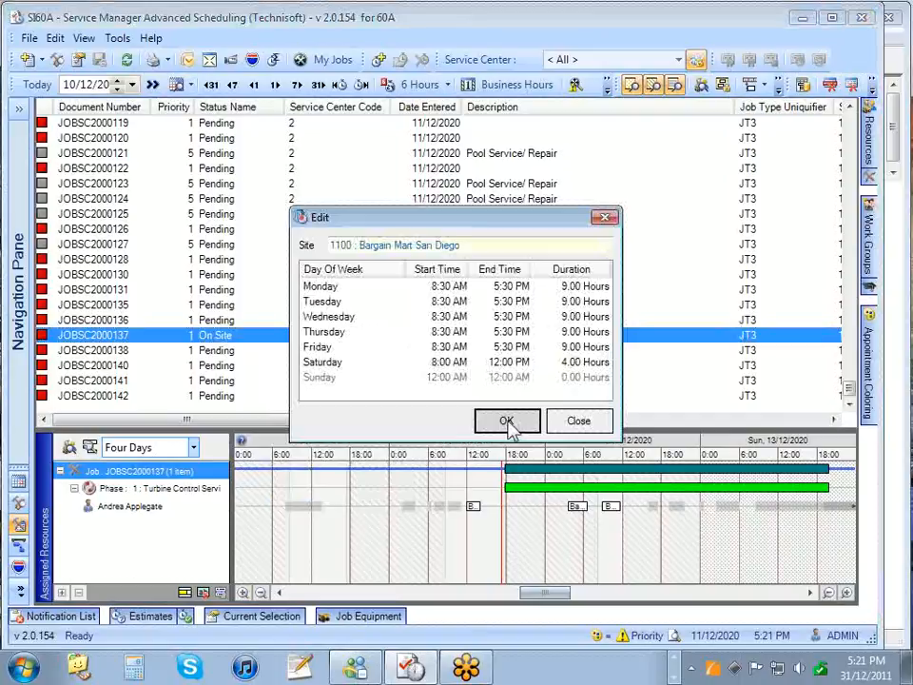
left_click(582, 423)
- Open the site history for job JOBSC2000137, look over its report criteria and close it
right_click(338, 350)
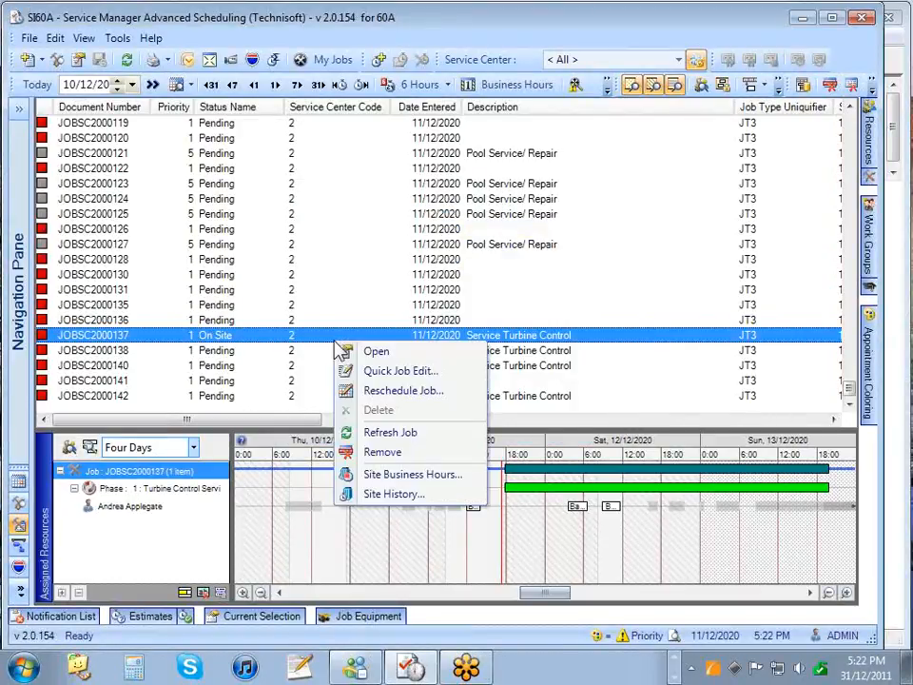
left_click(390, 495)
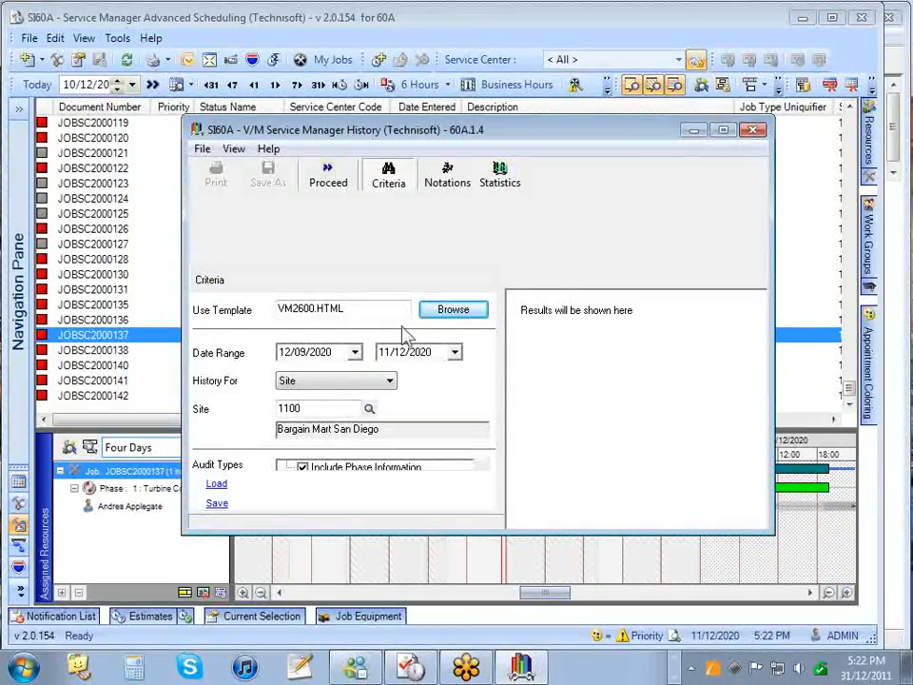
left_click(753, 133)
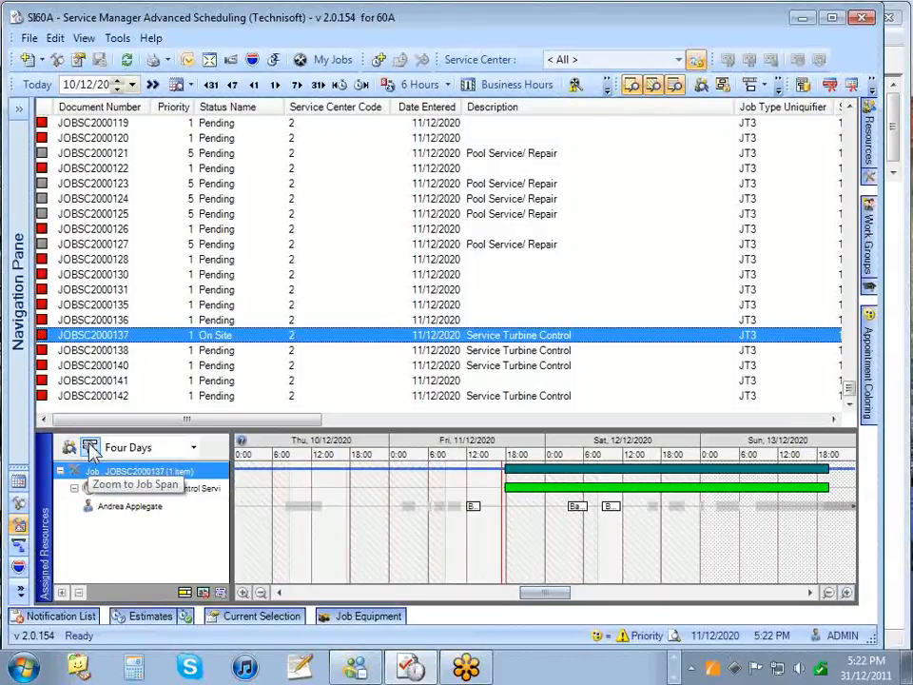
- Reselect job JOBSC2000137 in the job list and fit the assigned resources timeline to the job's span
left_click(94, 351)
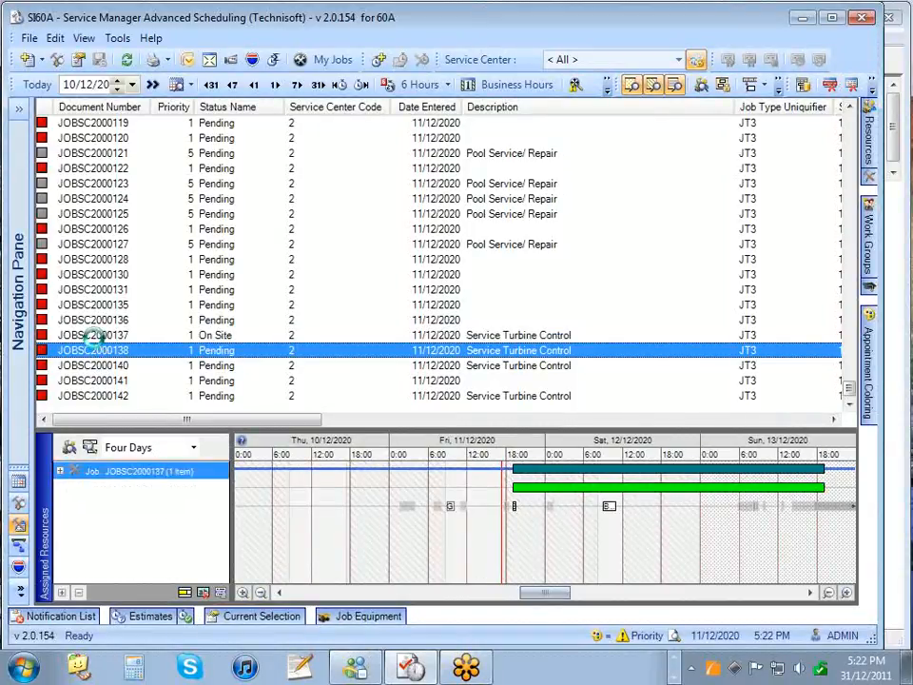
left_click(66, 336)
left_click(89, 447)
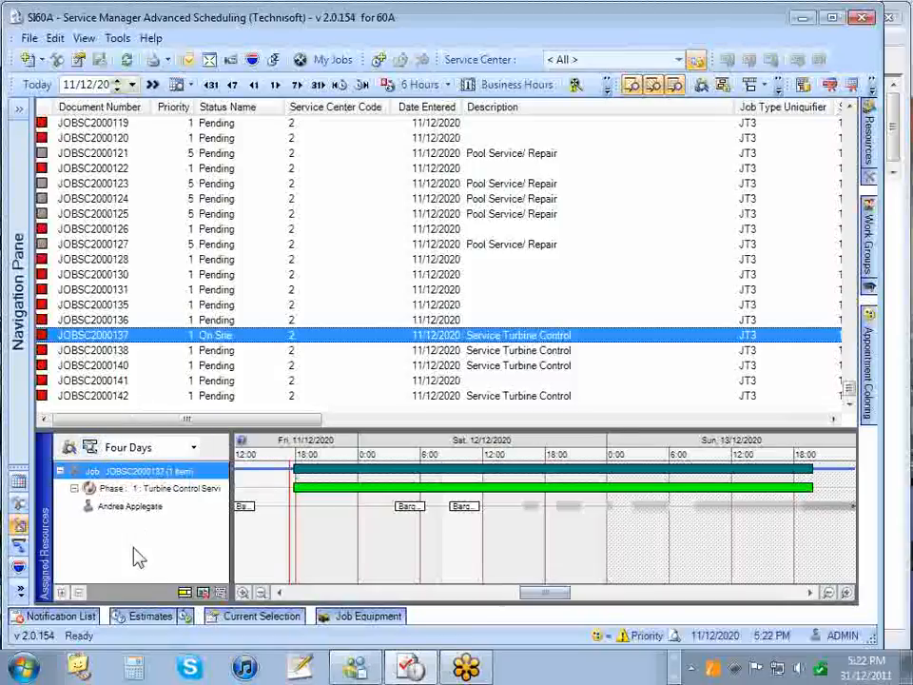
- Zoom the assigned resources timeline in and out, and return it to the job's span
left_click(242, 592)
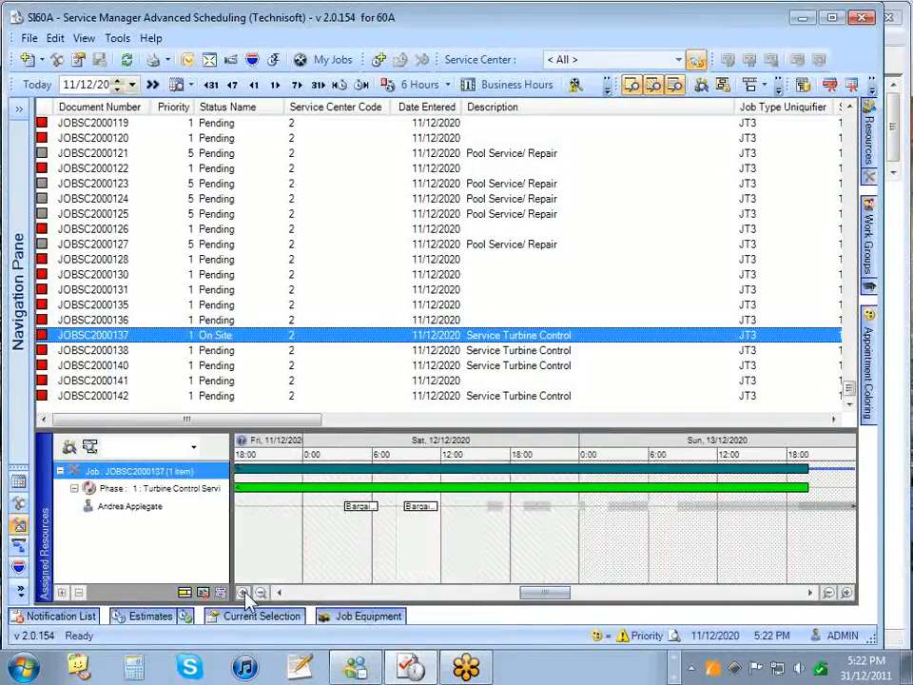
left_click(260, 593)
left_click(260, 593)
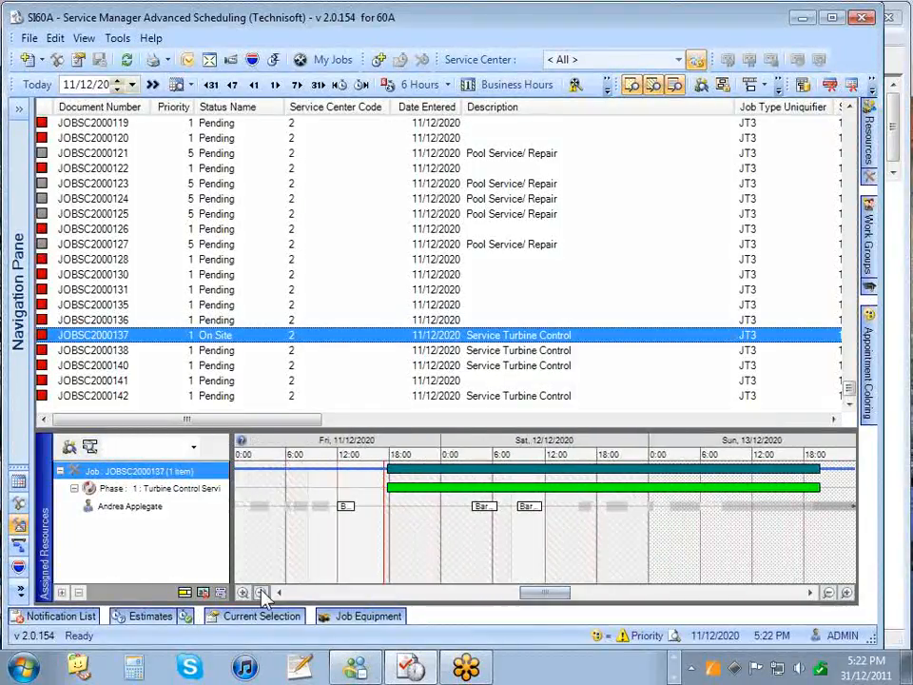
left_click(242, 592)
left_click(243, 593)
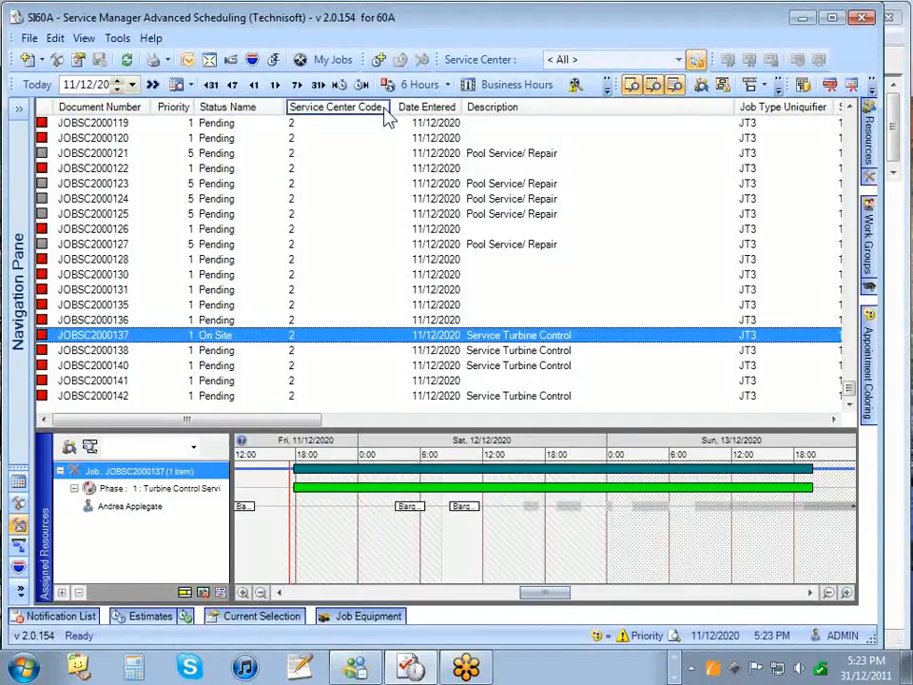
- Sort the job list by priority in both directions, and restore ascending order by document number
left_click(180, 110)
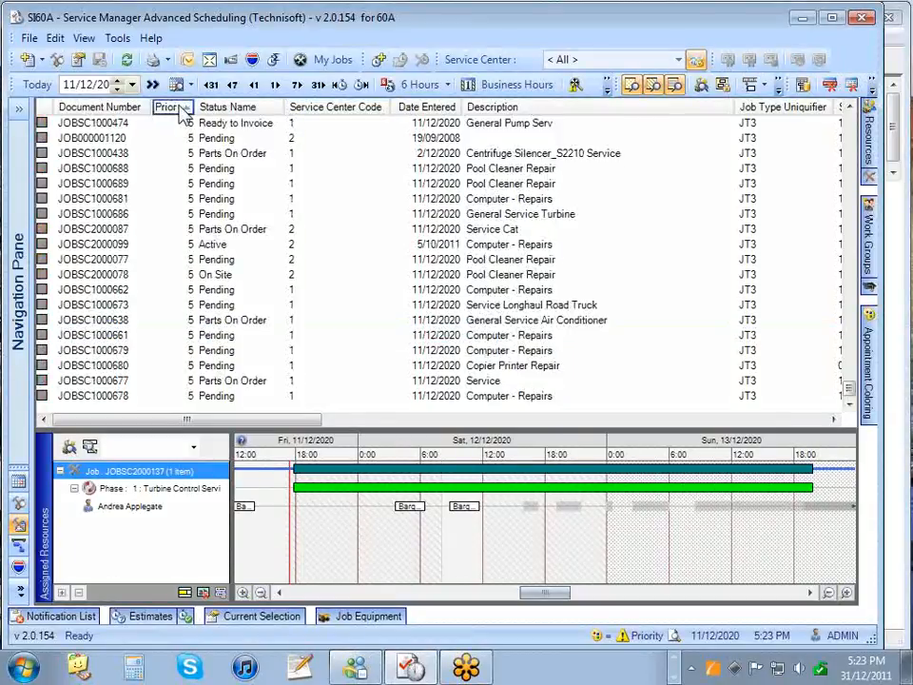
left_click(183, 109)
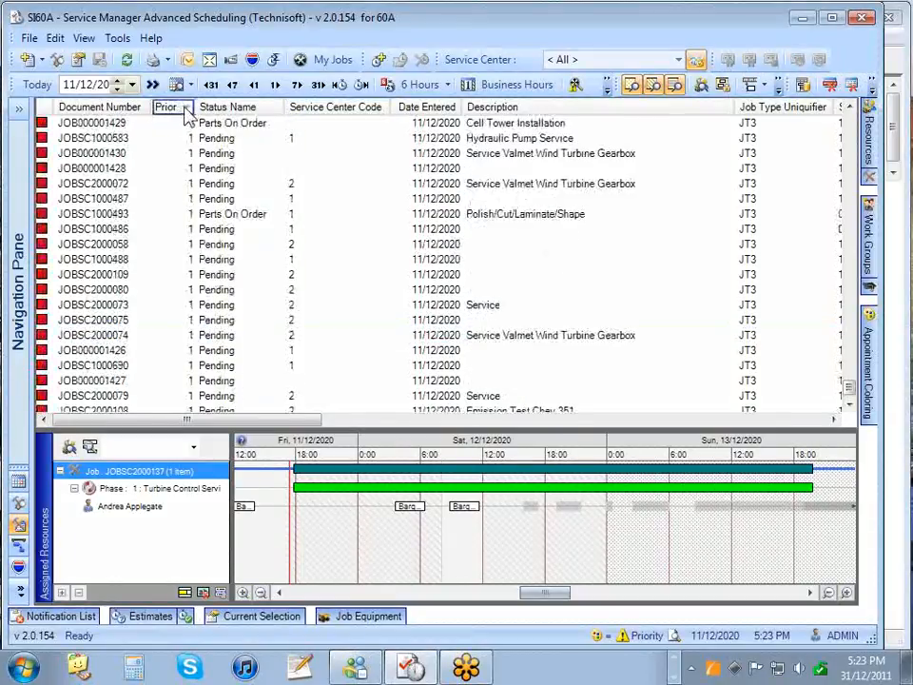
left_click(116, 110)
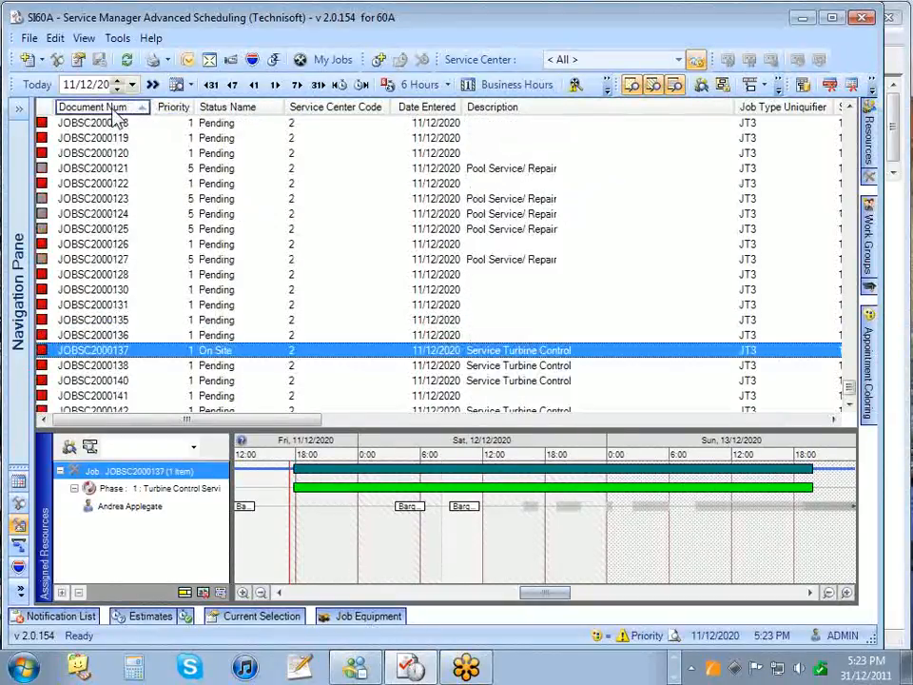
left_click(116, 111)
left_click(116, 110)
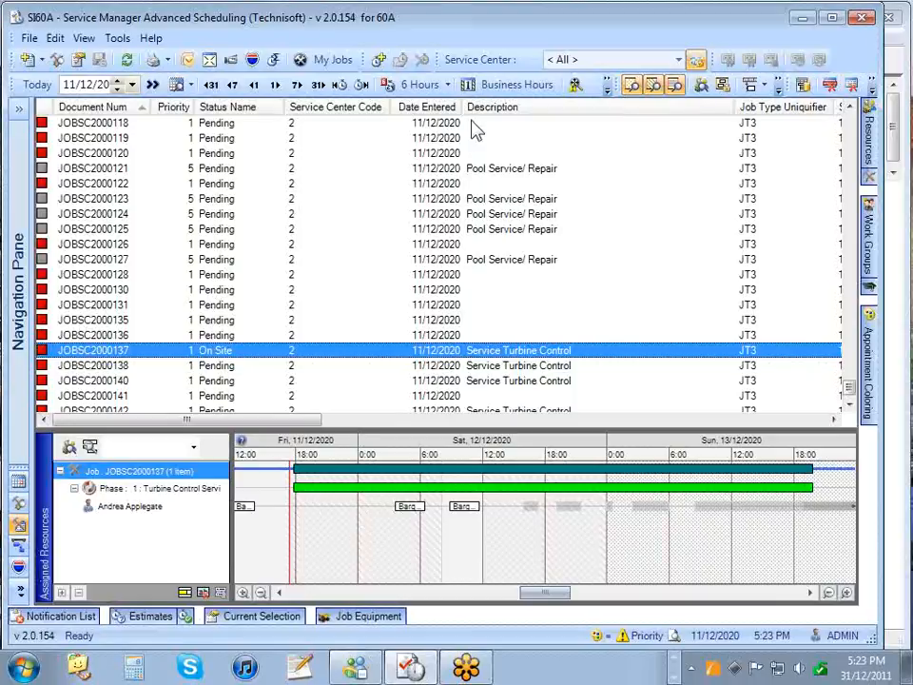
- Move the Site Name column between Status Name and Service Center Code in the job list and widen it
left_click_drag(301, 422, 371, 422)
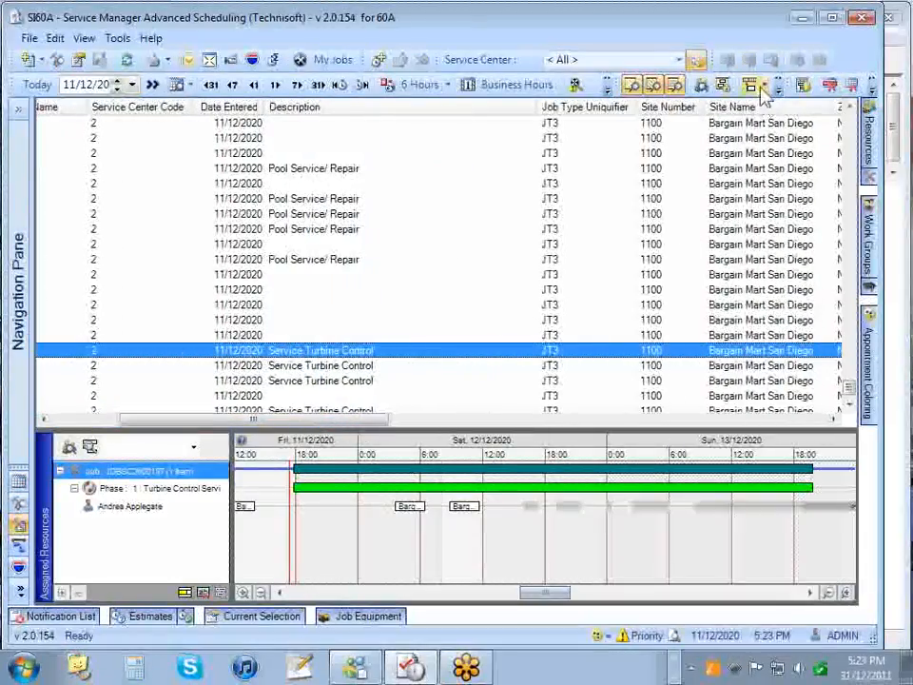
scroll(694, 125, "up", 1)
left_click_drag(325, 123, 195, 107)
left_click_drag(211, 424, 130, 424)
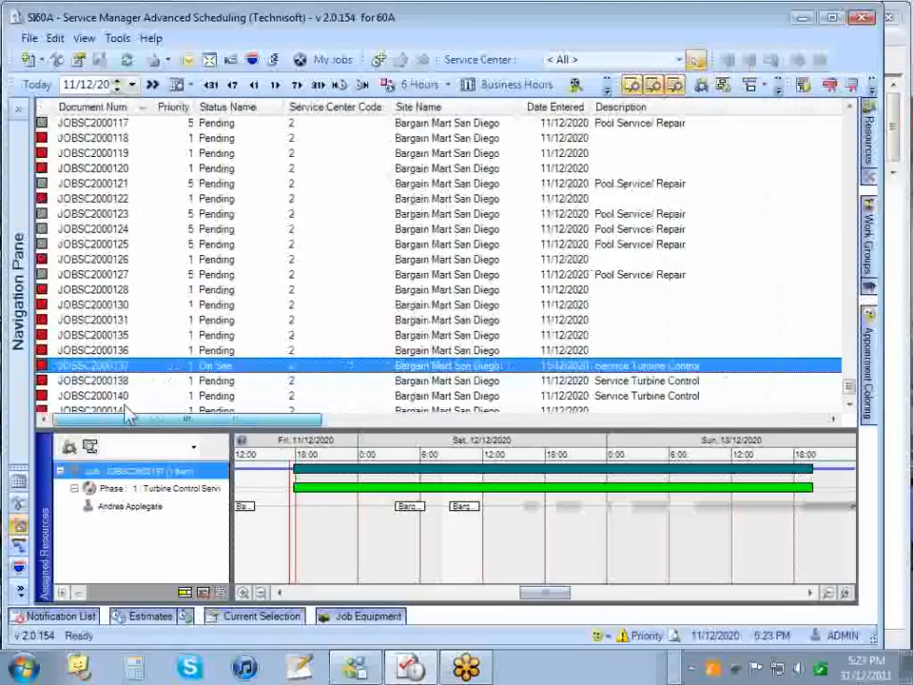
left_click_drag(411, 111, 302, 114)
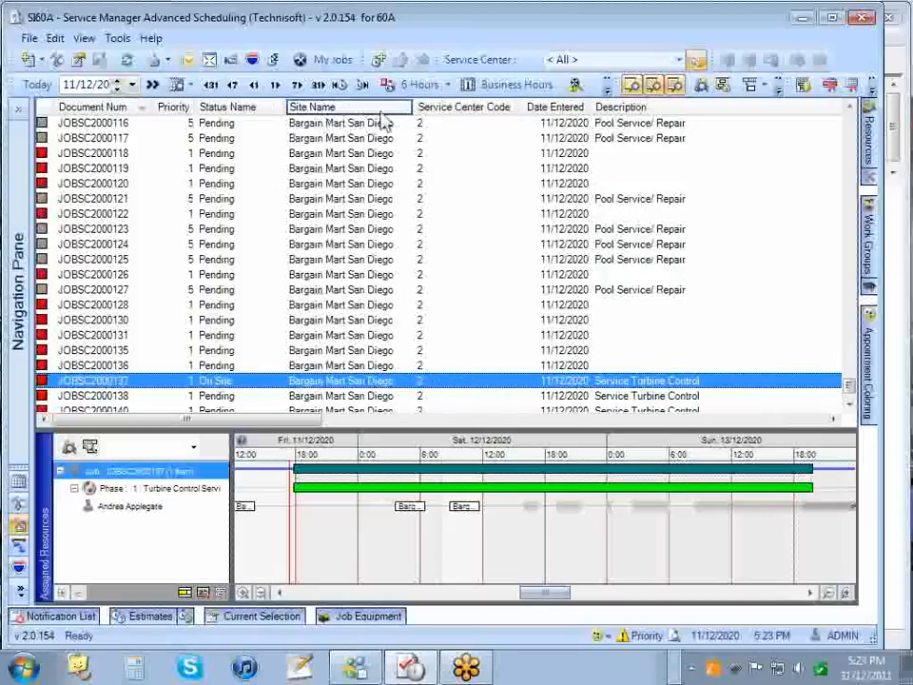
left_click_drag(413, 107, 437, 105)
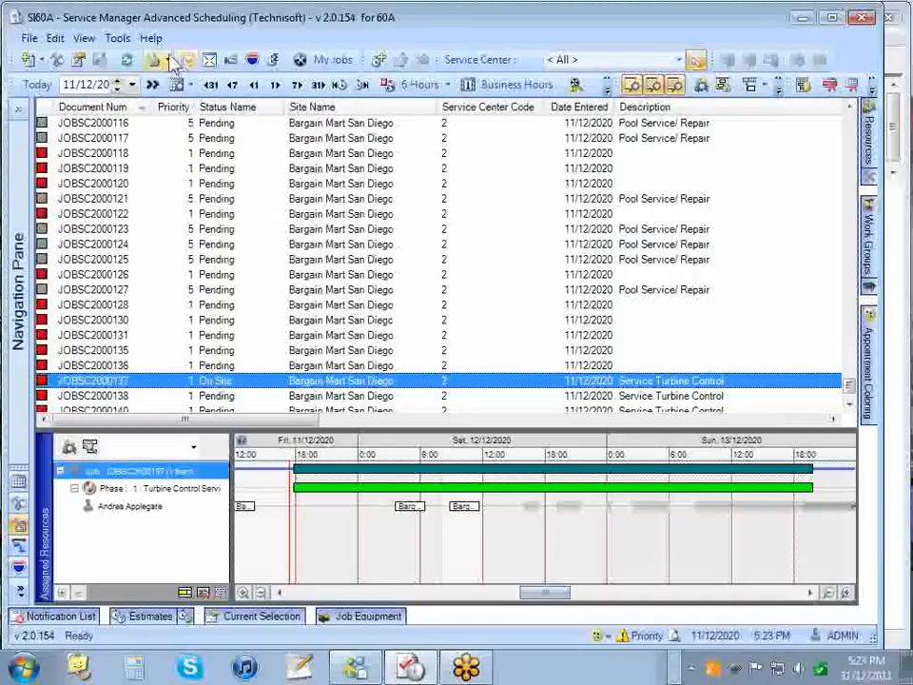
- Examine the Job Query list setup options, filter the available columns by Document Header and back to all, and close the options unchanged
left_click(117, 38)
left_click(132, 57)
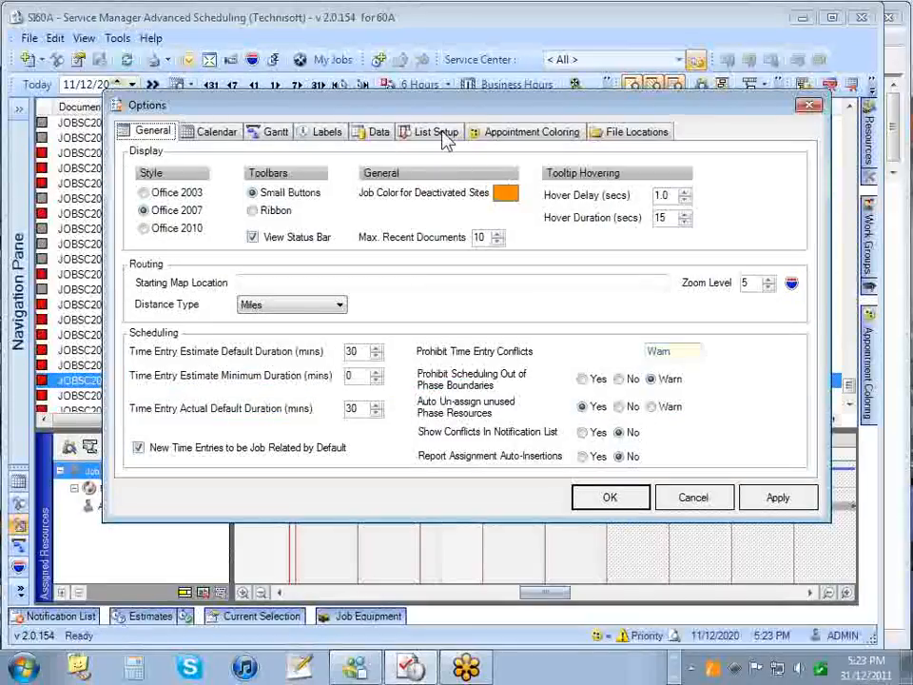
left_click(447, 140)
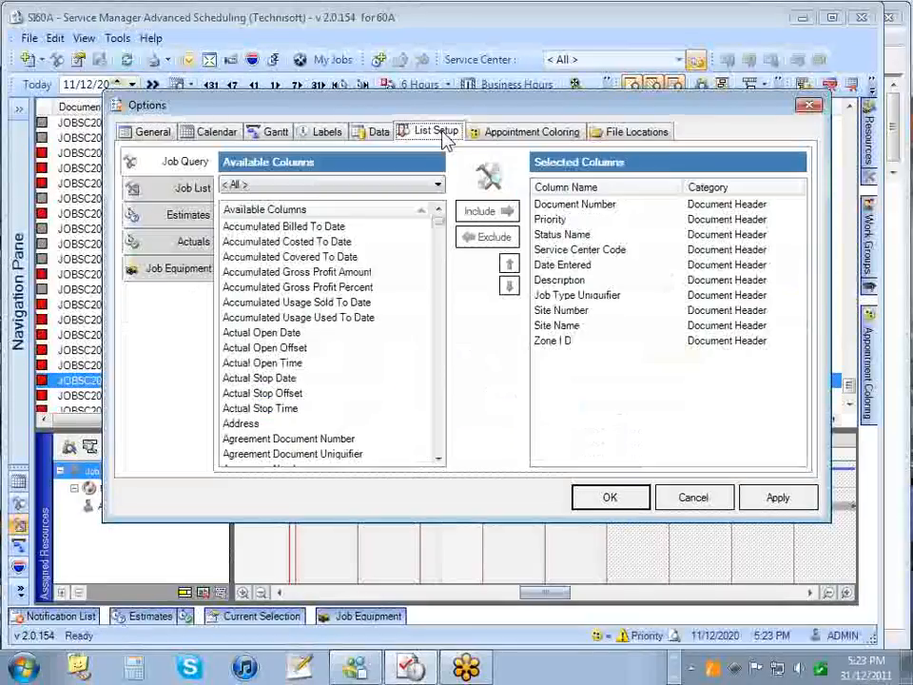
left_click(555, 311)
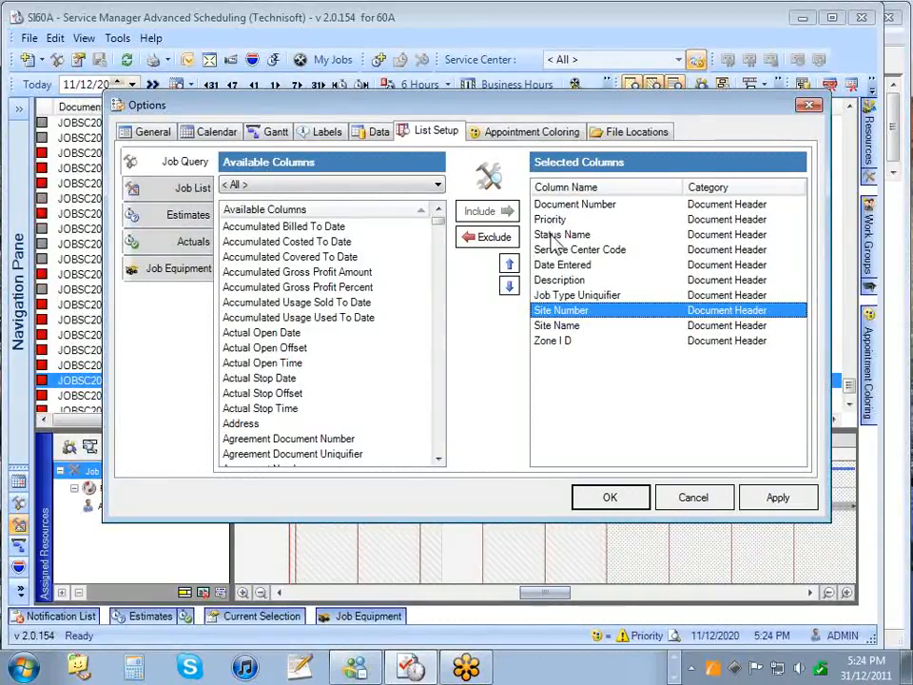
left_click(252, 287)
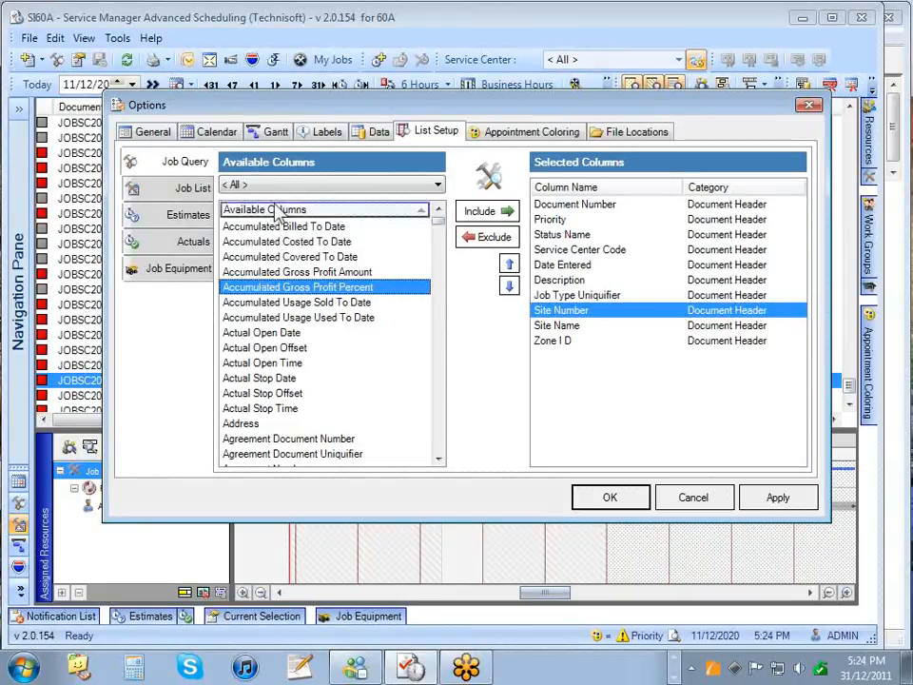
left_click(281, 187)
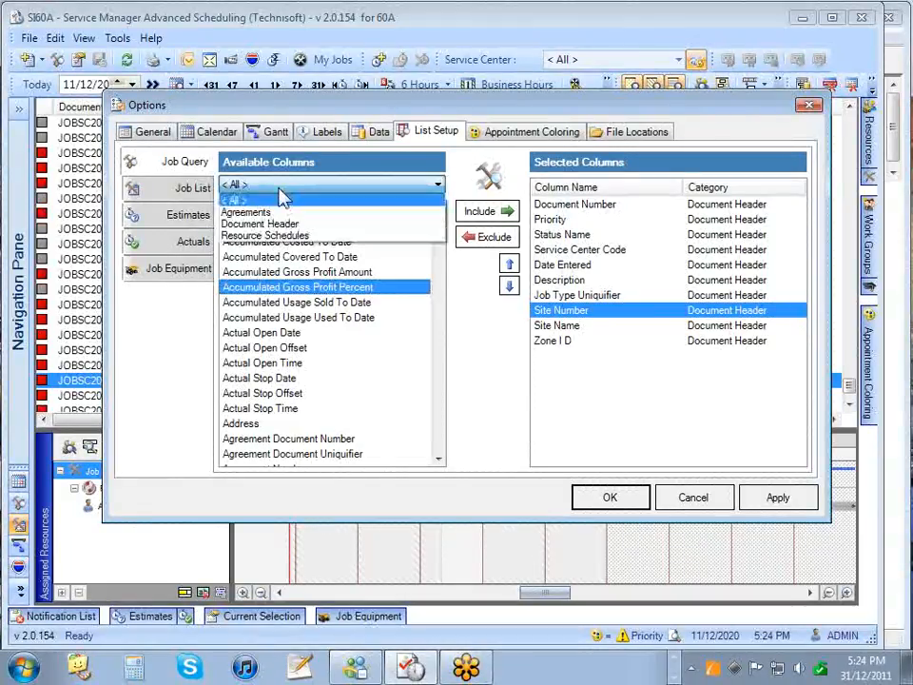
left_click(275, 223)
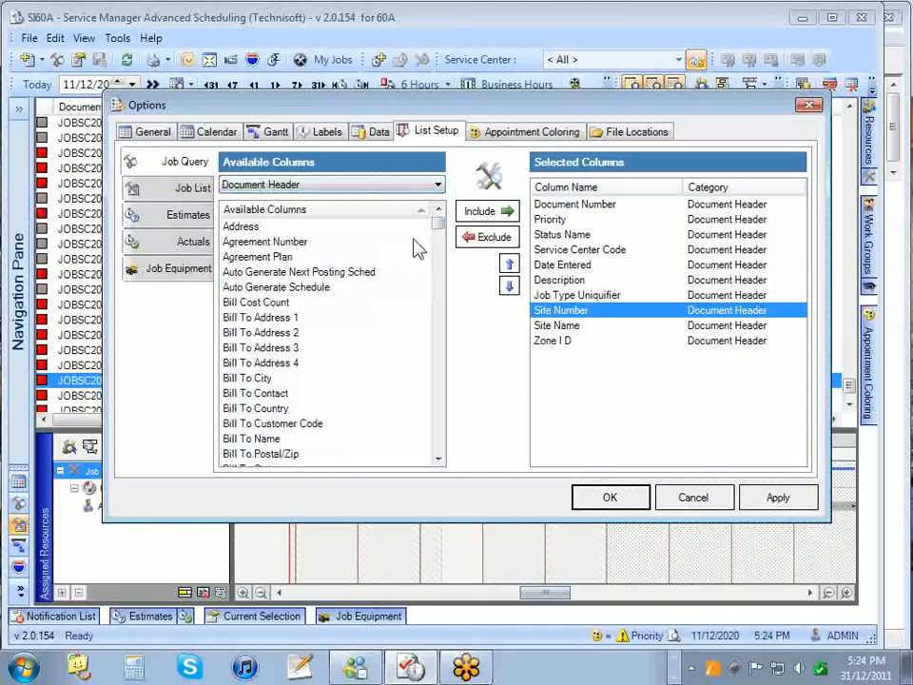
left_click_drag(437, 227, 399, 192)
left_click(321, 187)
left_click(290, 199)
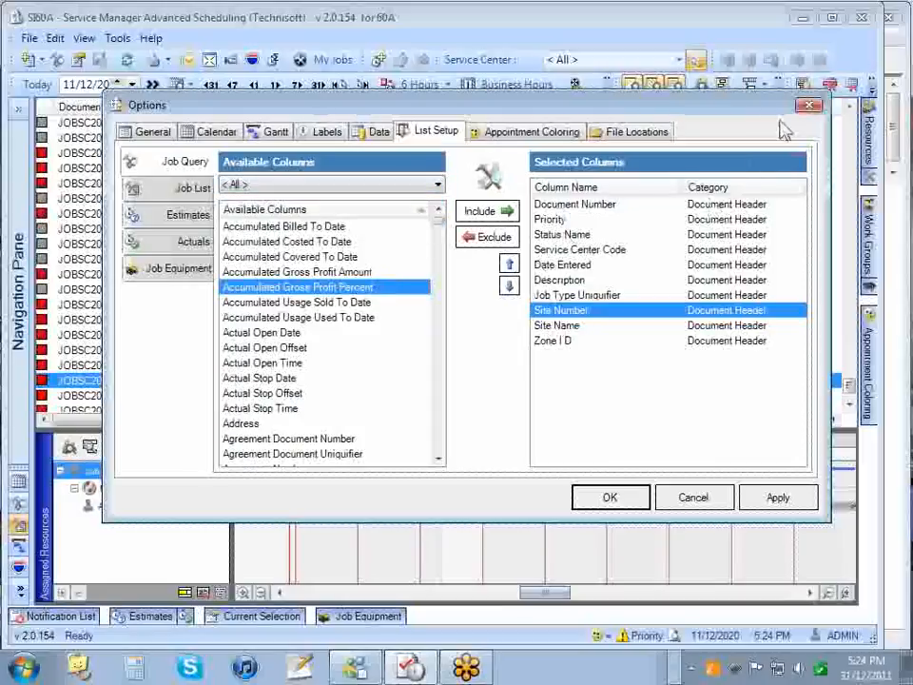
left_click(807, 109)
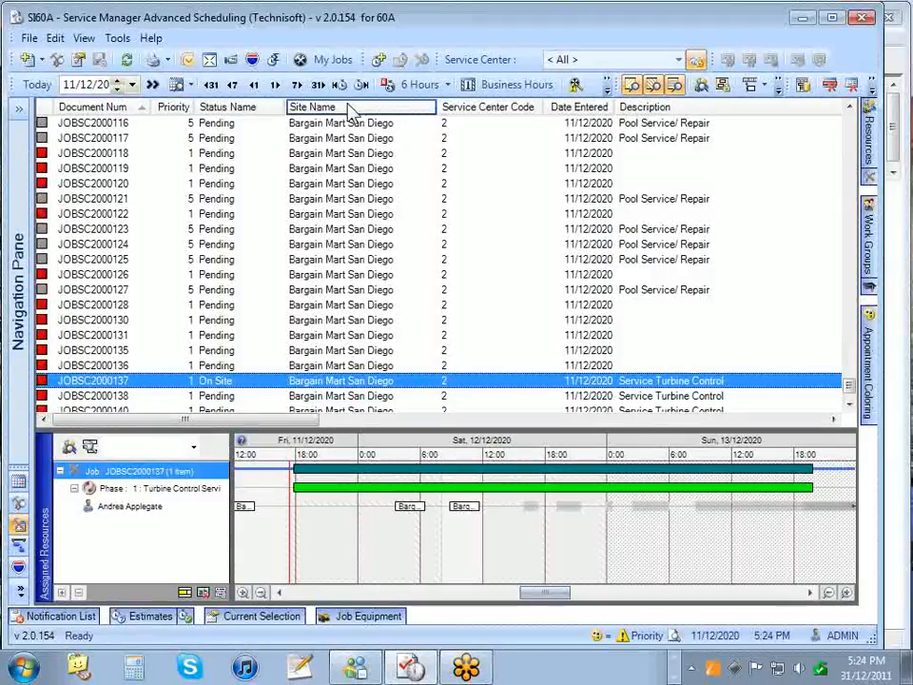
- Sort the job list by service center code in ascending order
left_click(484, 112)
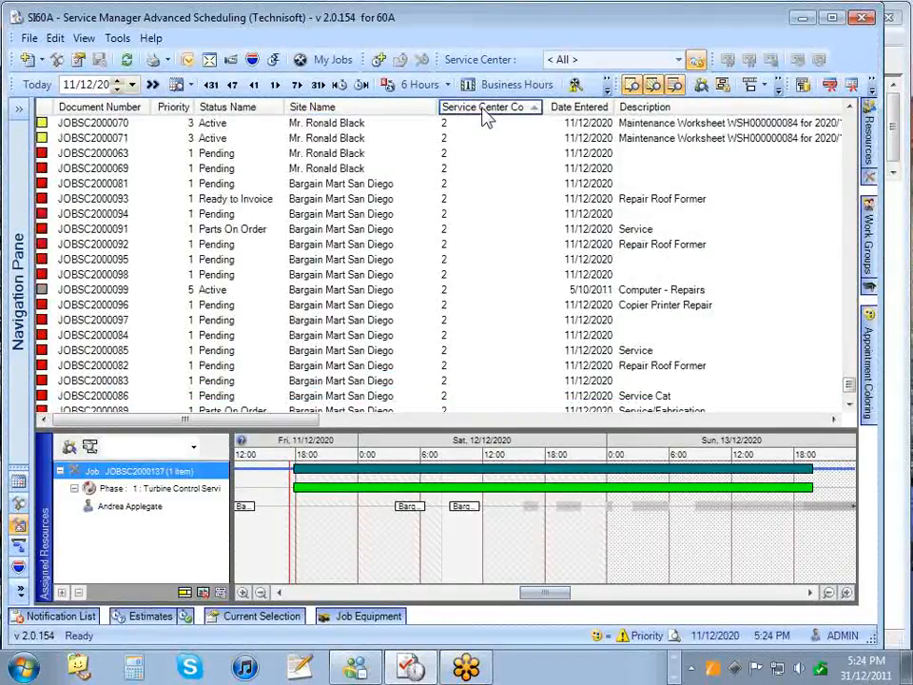
left_click(868, 238)
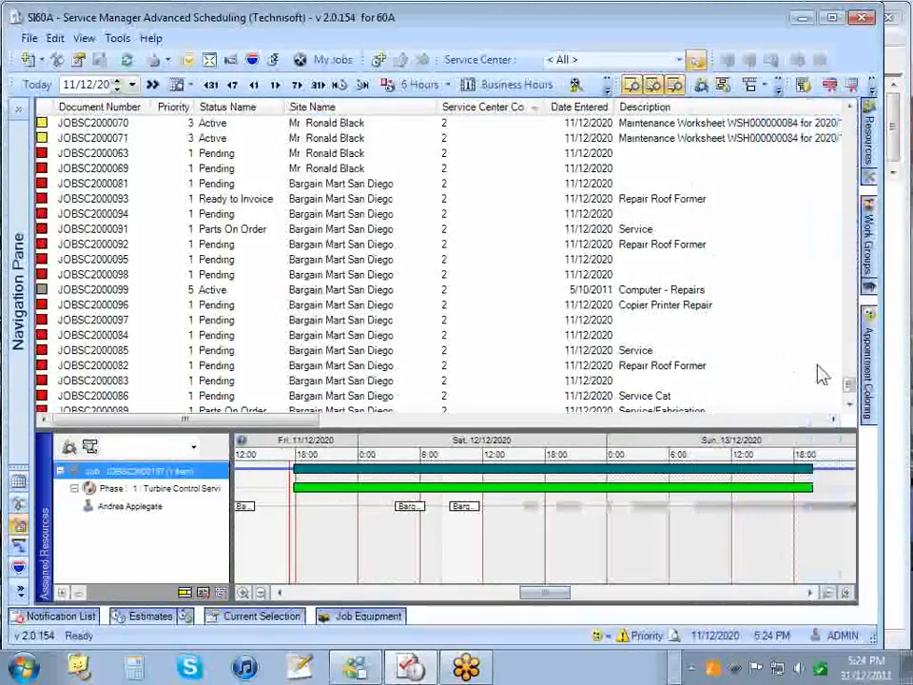
- Sort the job list by document number in ascending order and select job JOBSC2000137
left_click_drag(848, 382, 829, 220)
left_click_drag(826, 207, 823, 191)
left_click_drag(848, 230, 868, 350)
left_click(93, 106)
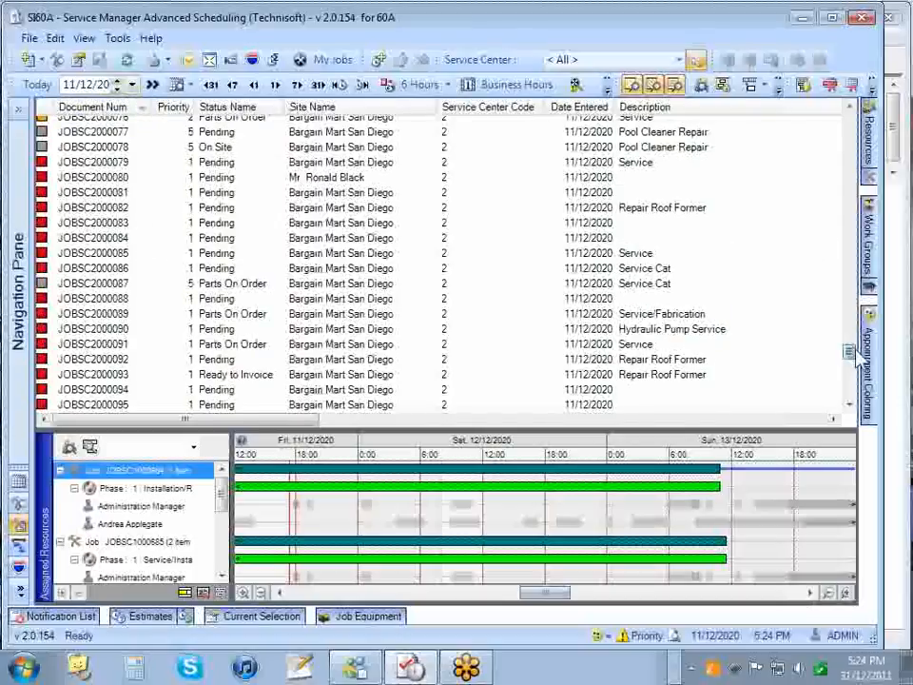
scroll(642, 271, "down", 10)
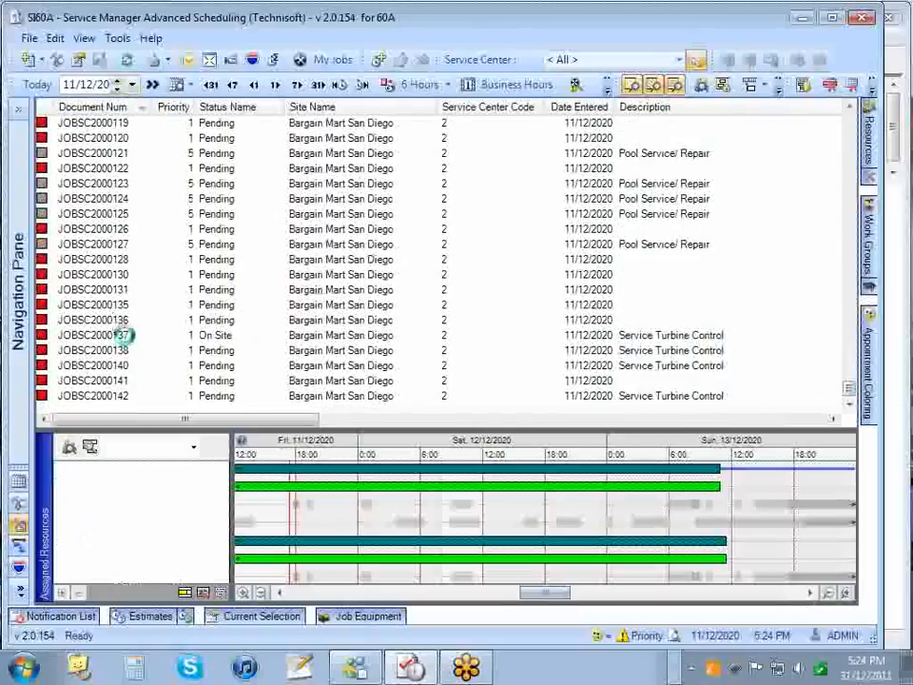
left_click(90, 335)
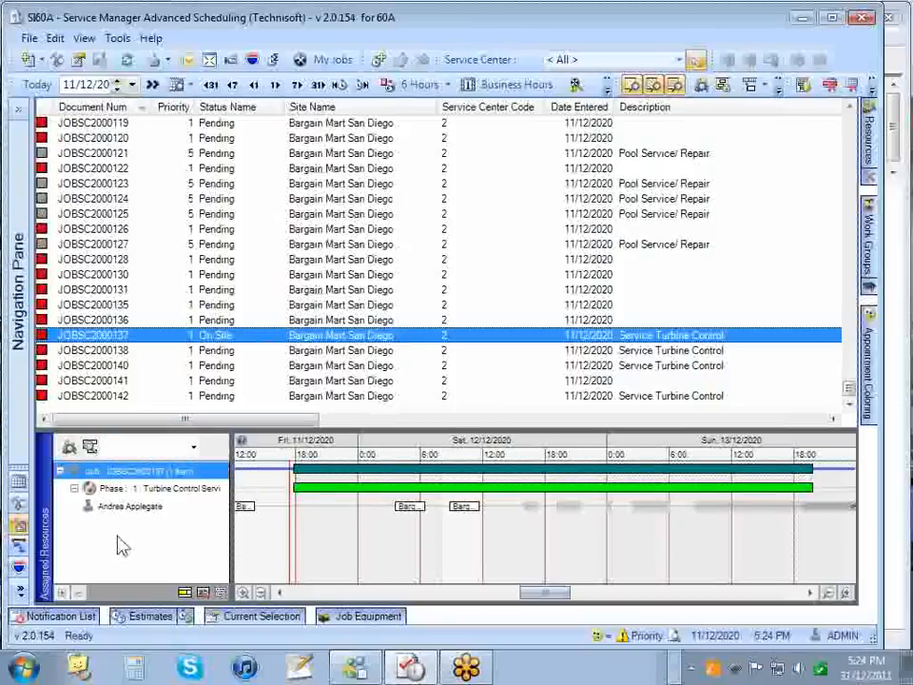
- Show jobs JOBSC2000137, JOBSC2000138 and JOBSC2000140 together on the resource timeline, and expand and collapse JOBSC2000138
left_click(106, 350, "ctrl")
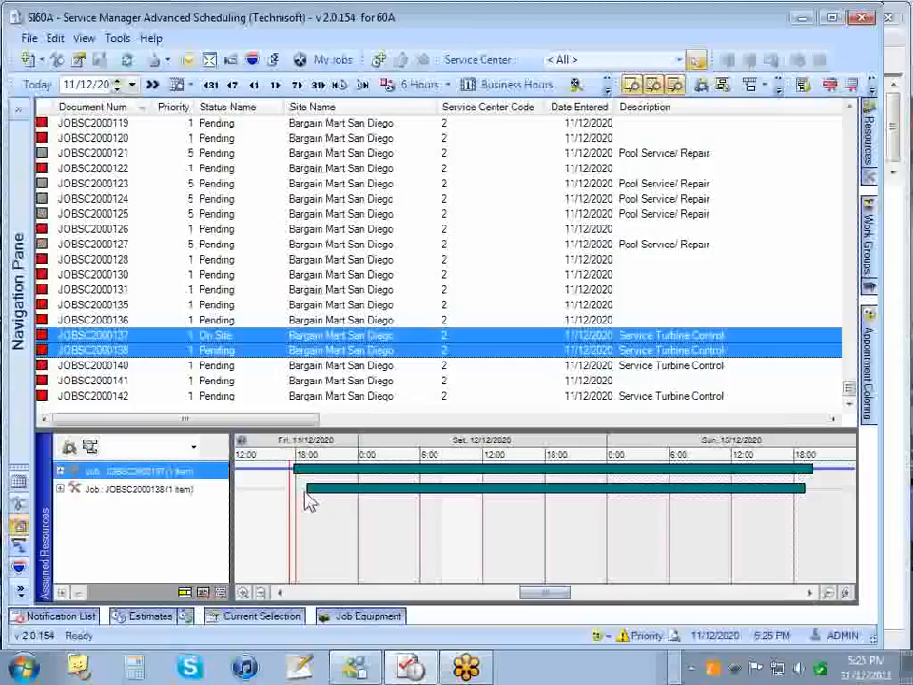
left_click(119, 371, "ctrl")
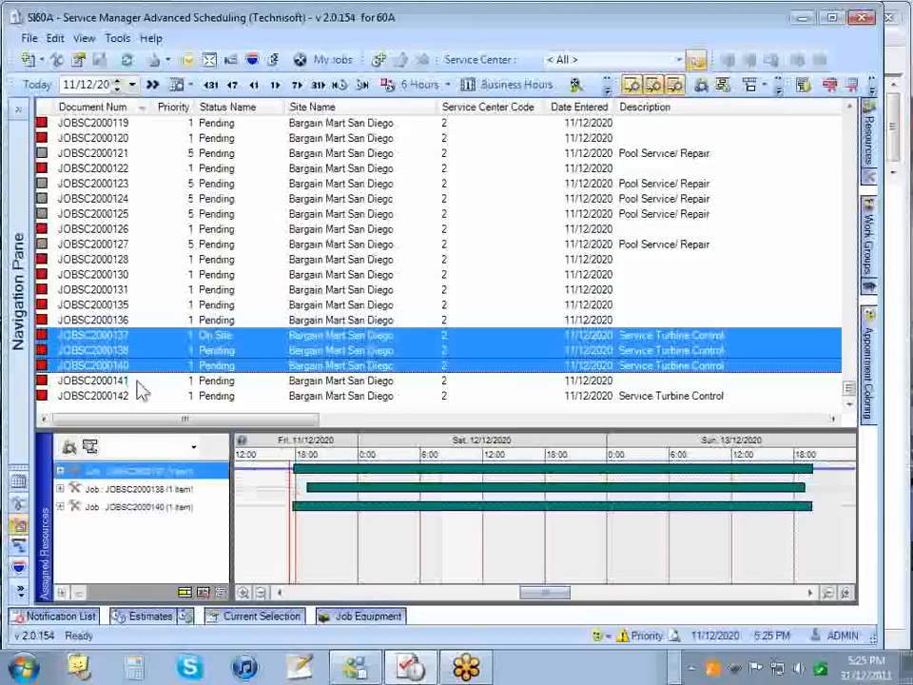
left_click(60, 490)
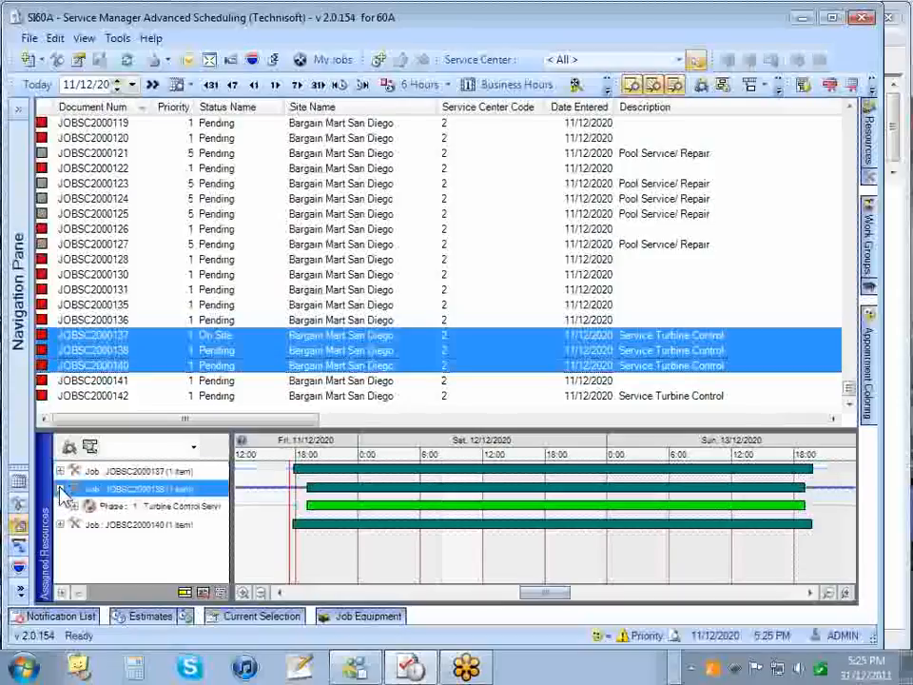
left_click(60, 489)
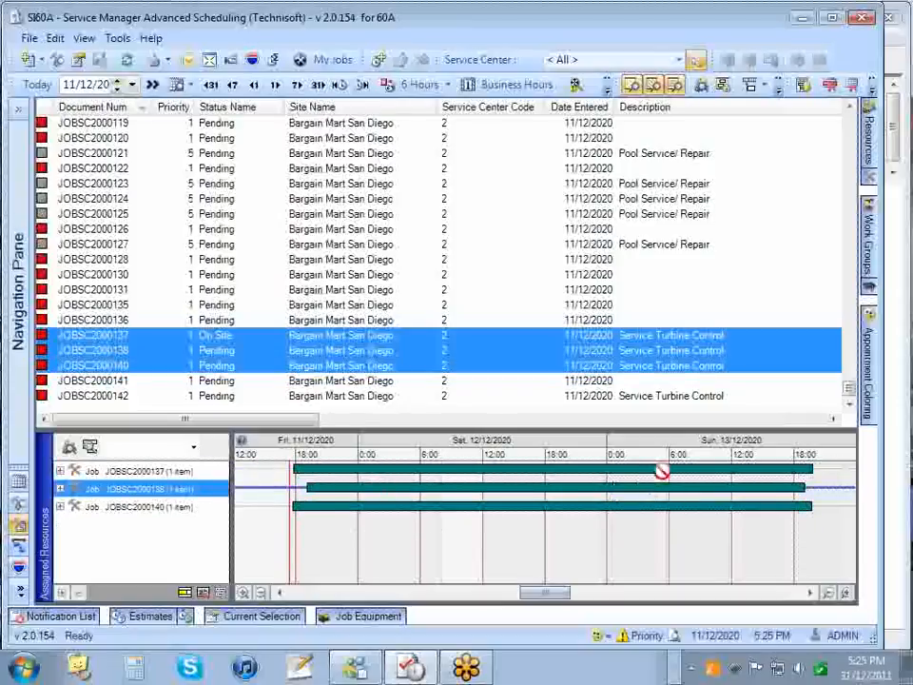
- Show only job JOBSC2000137 on the timeline and expand it through phase 1 to its assigned employee
left_click(101, 337)
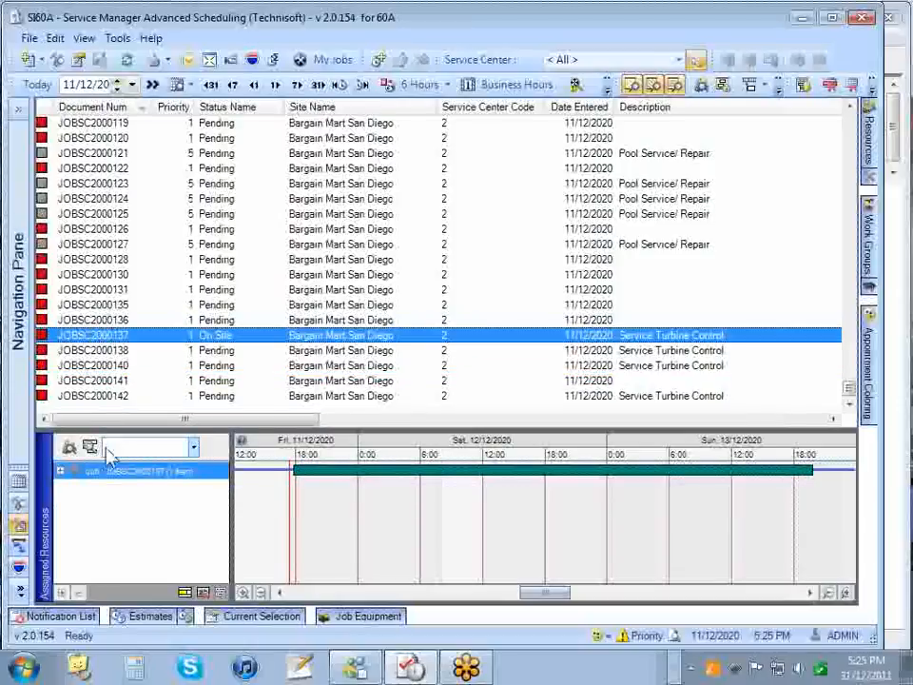
left_click(59, 473)
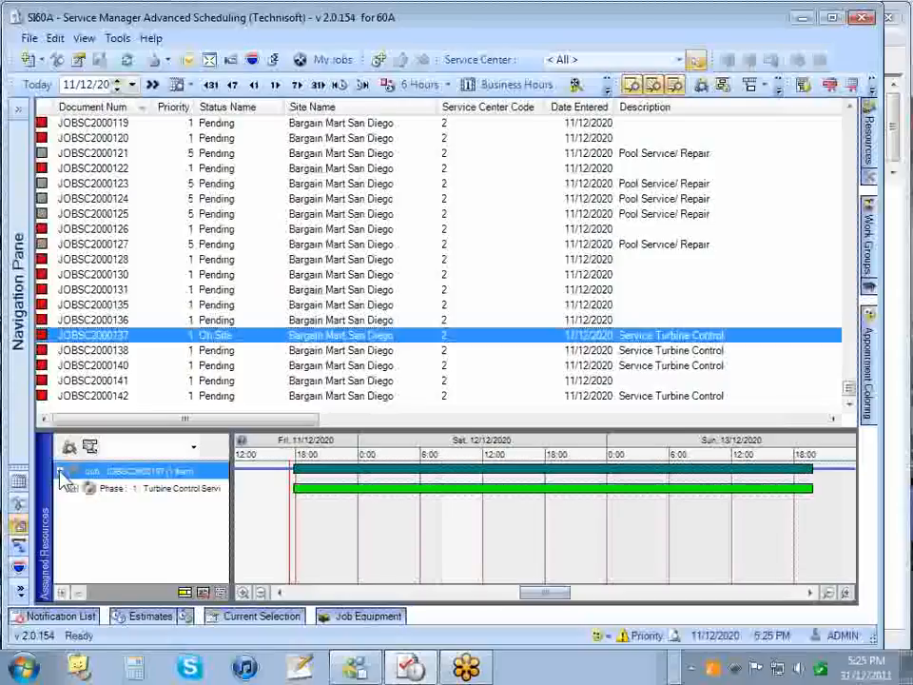
left_click(72, 488)
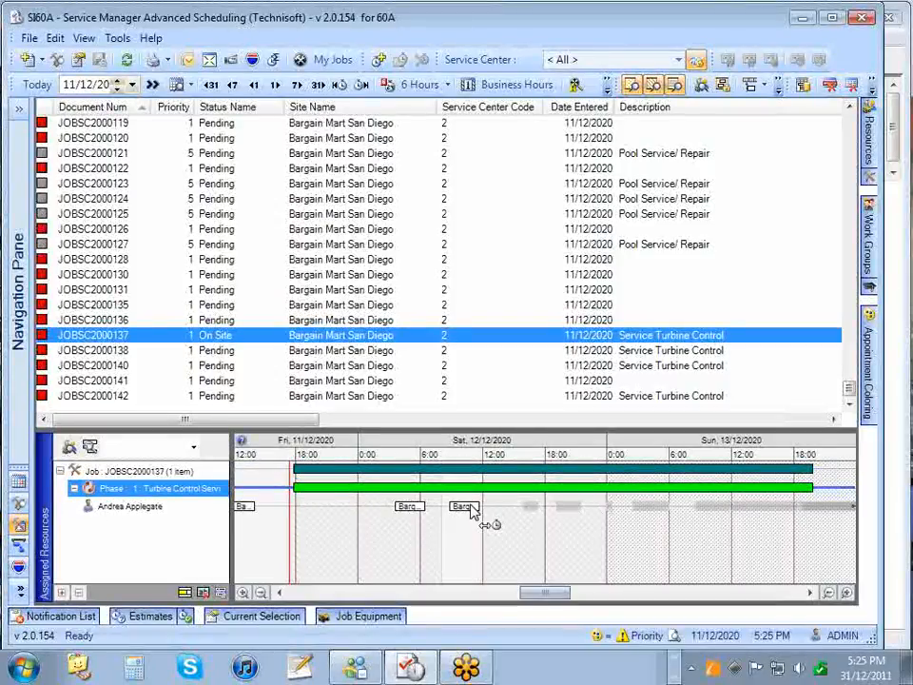
- Move the employee's roughly 9:00 Saturday appointment to about 1:00, and try booking a new one around 8:00, declining the conflict
left_click_drag(470, 512, 368, 530)
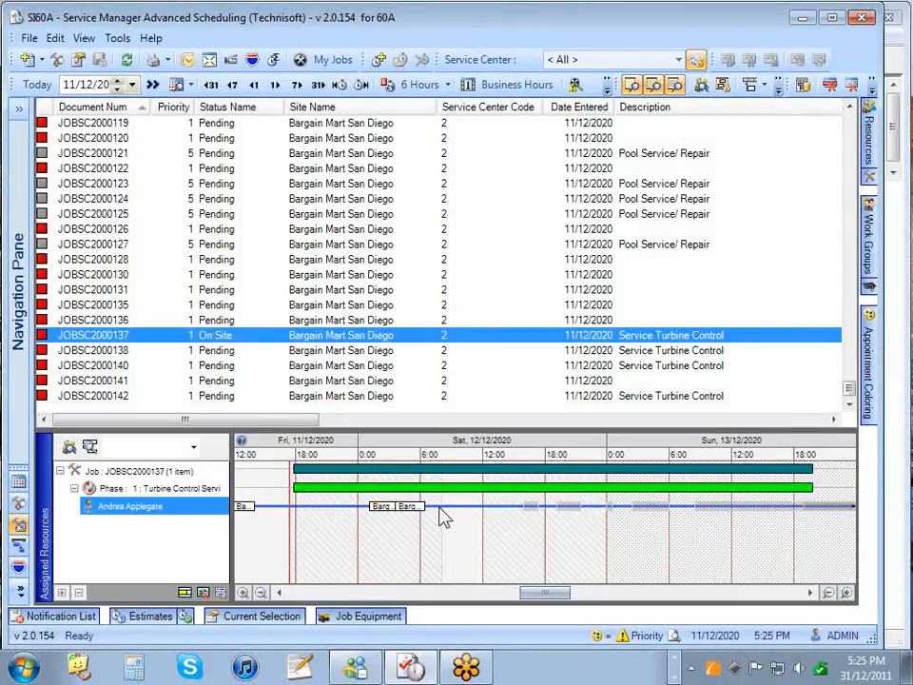
left_click_drag(441, 505, 455, 509)
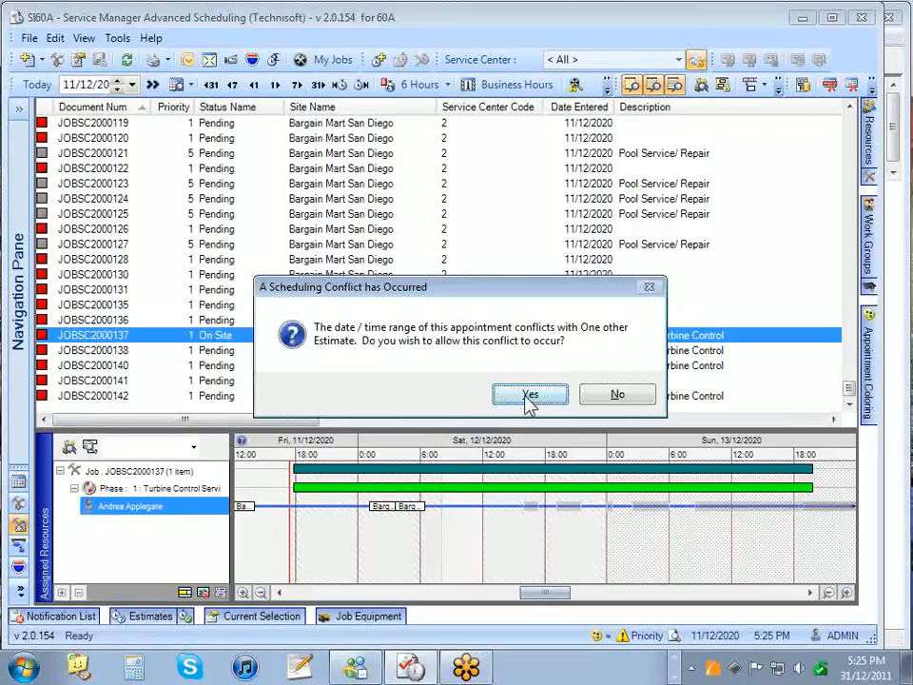
left_click(580, 402)
left_click_drag(445, 513, 483, 504)
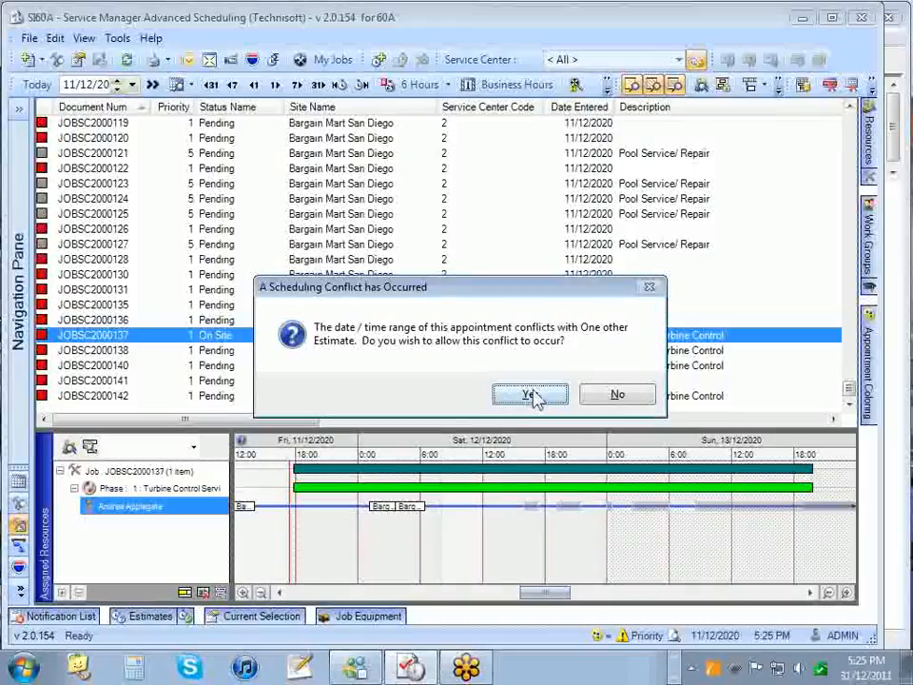
left_click(616, 399)
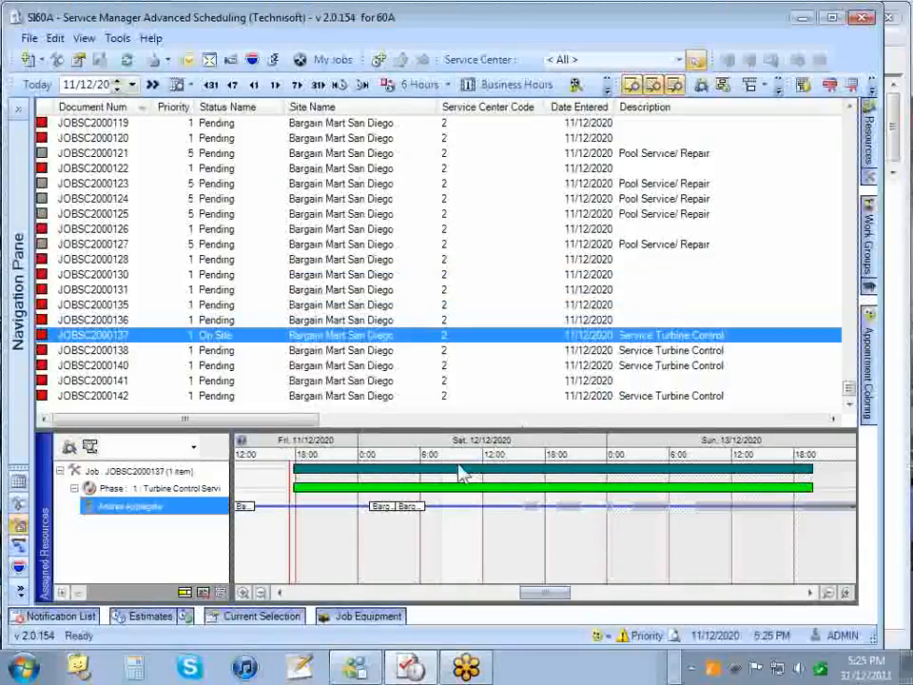
- Move the employee's 1:00 Saturday appointment to about 23:00 Friday, and book a new appointment from about 8:00 to 10:00 Saturday
left_click_drag(400, 507, 376, 515)
left_click_drag(459, 510, 367, 510)
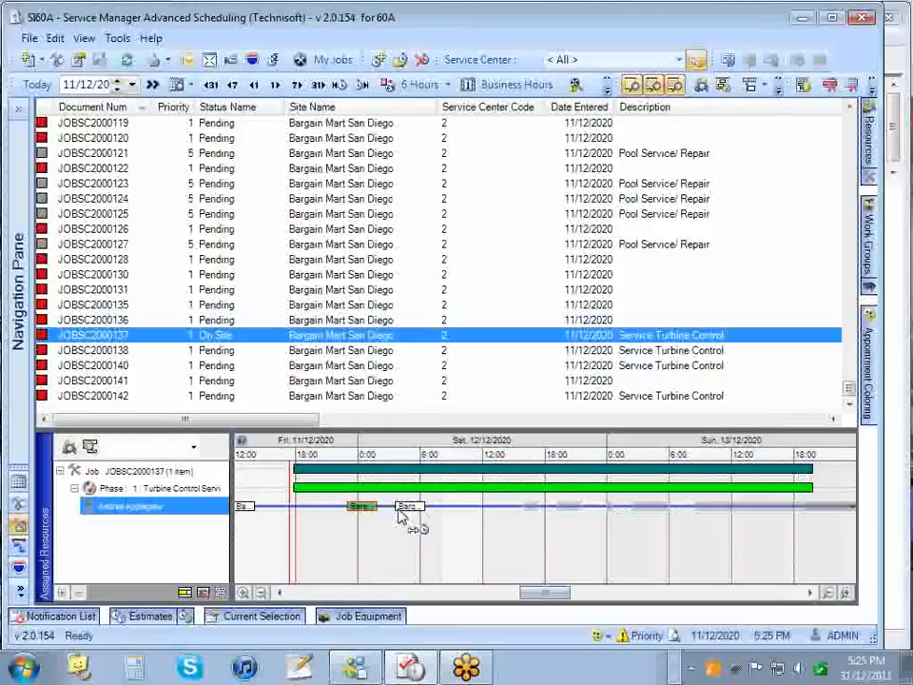
left_click_drag(444, 507, 464, 506)
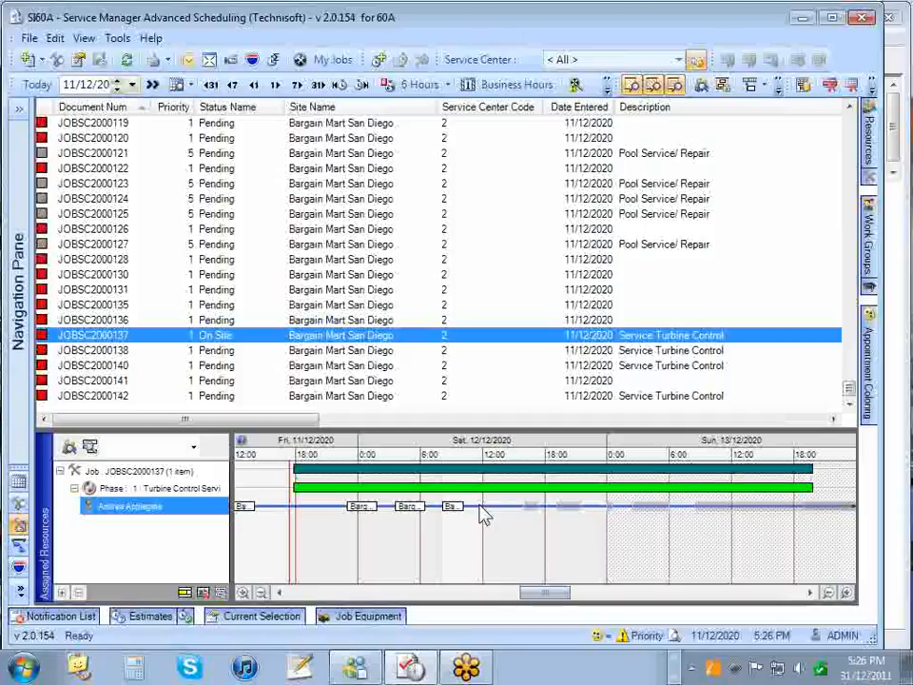
- Assign employee CSV to phase 1 without matching appointments, suppressing that confirmation, and book them from about 8:00 to 9:30 Saturday
left_click_drag(468, 429, 479, 327)
left_click_drag(851, 288, 851, 294)
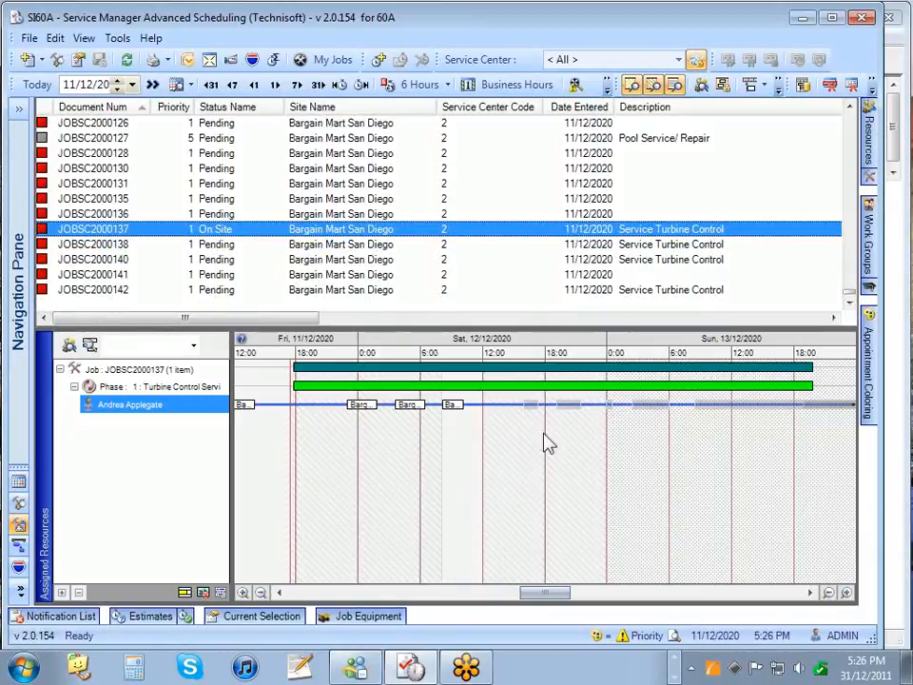
mouse_move(877, 138)
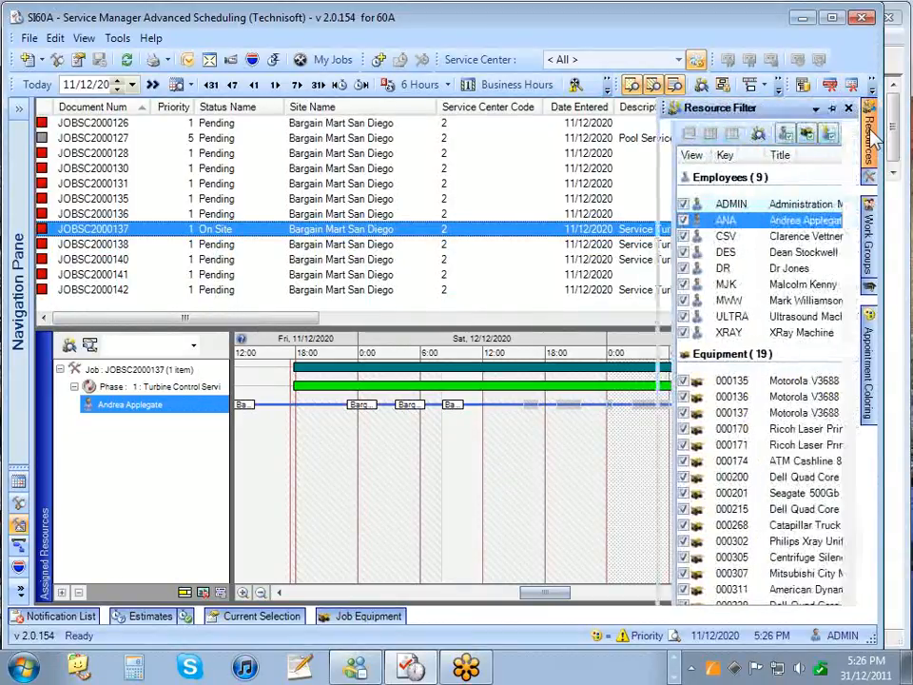
left_click(709, 238)
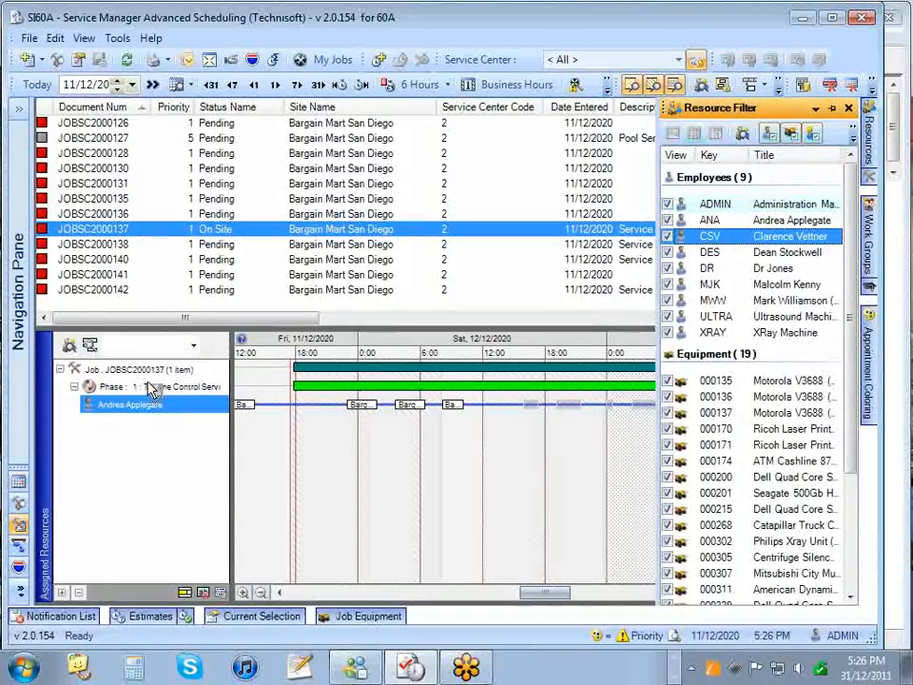
left_click_drag(709, 238, 147, 383)
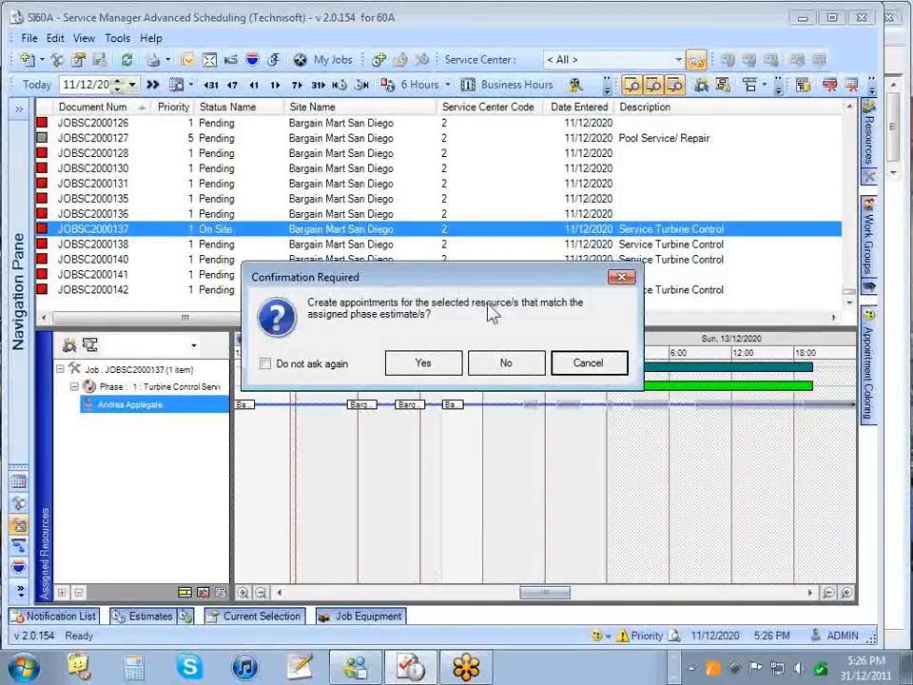
left_click(267, 363)
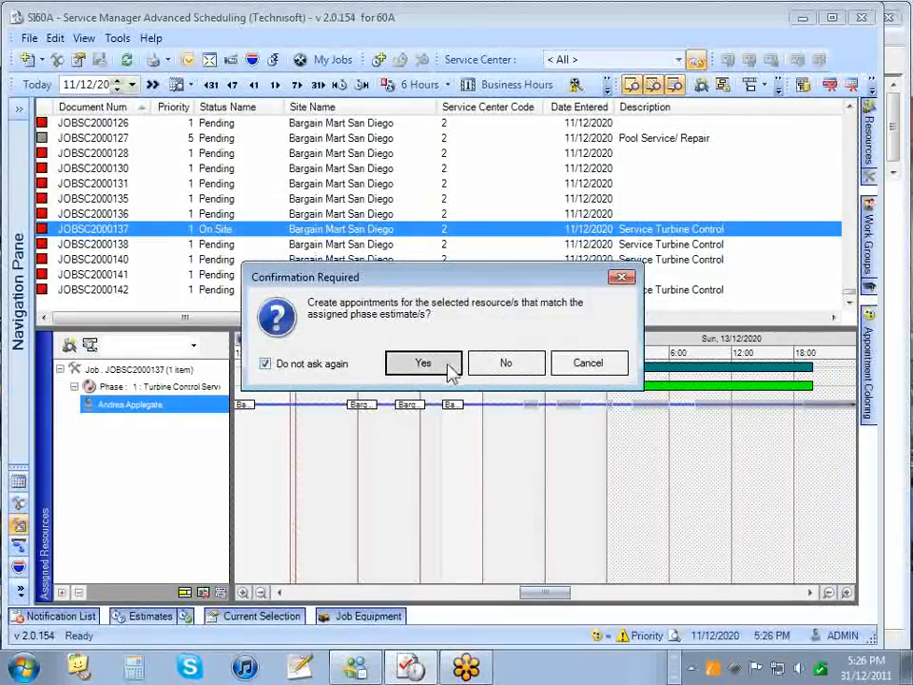
left_click(506, 366)
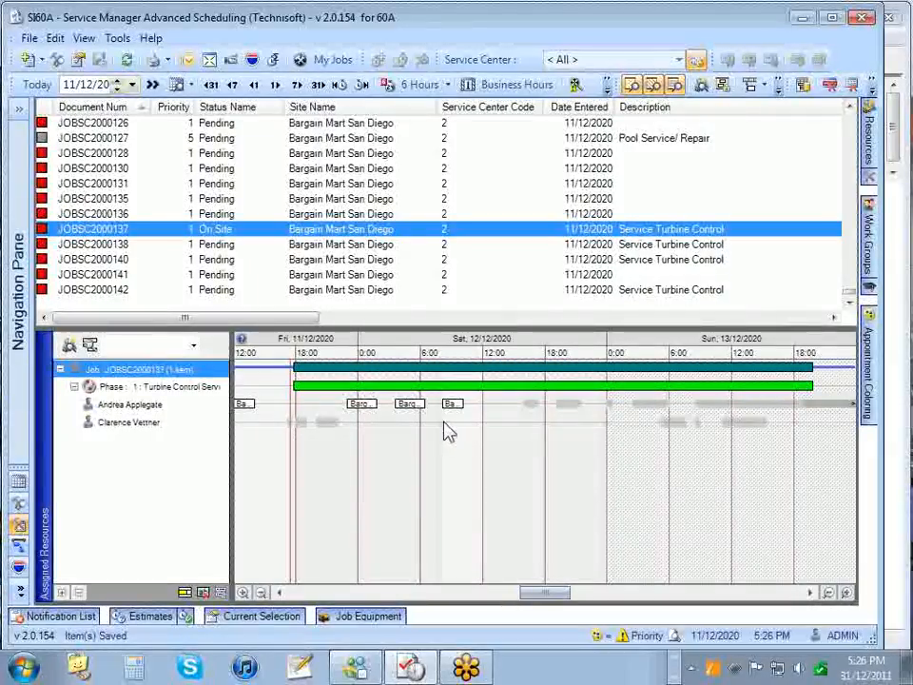
left_click_drag(444, 424, 461, 424)
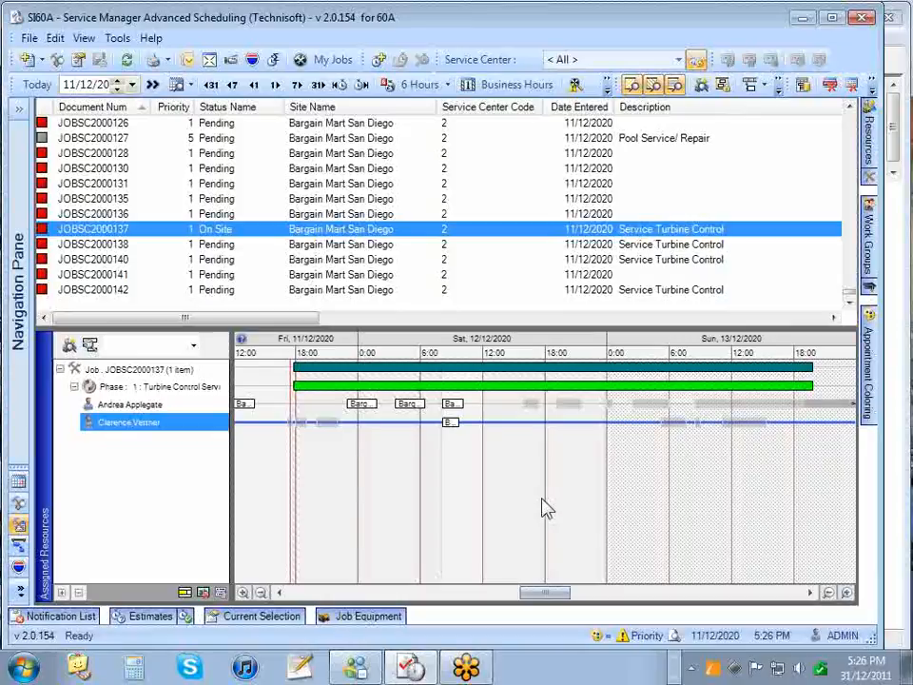
- Assign the Boom Lift equipment 000462 to phase 1 and book it from about 8:00 to 10:30 on Saturday
left_click(875, 141)
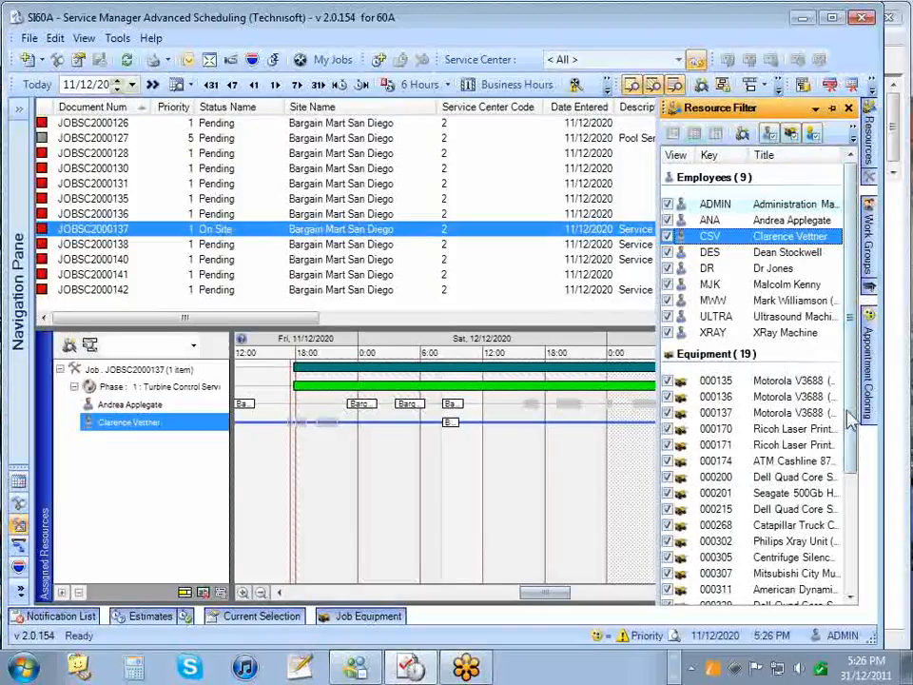
scroll(808, 428, "down", 3)
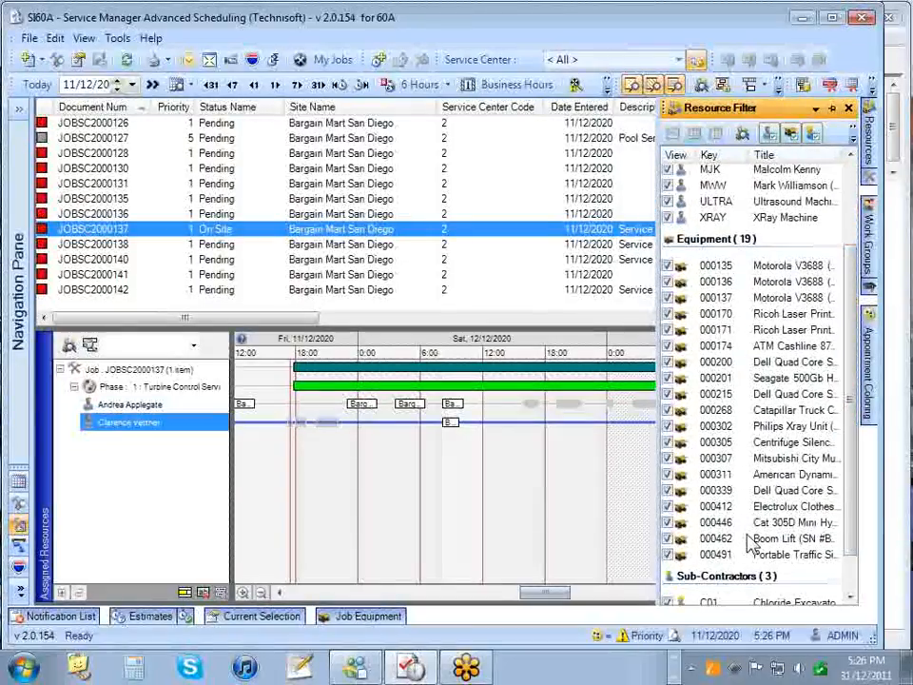
left_click(703, 538)
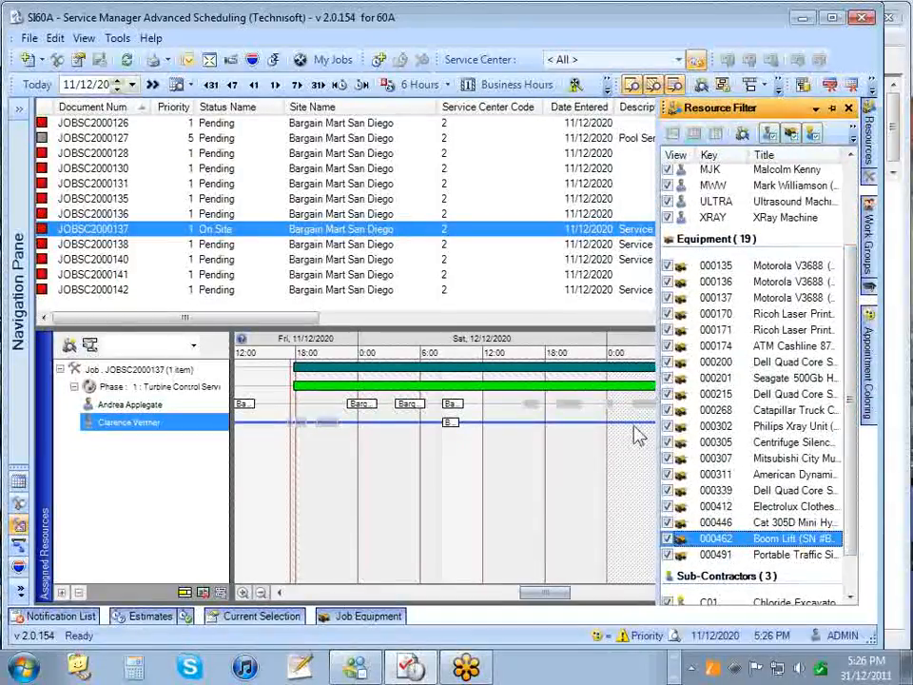
left_click_drag(701, 540, 102, 392)
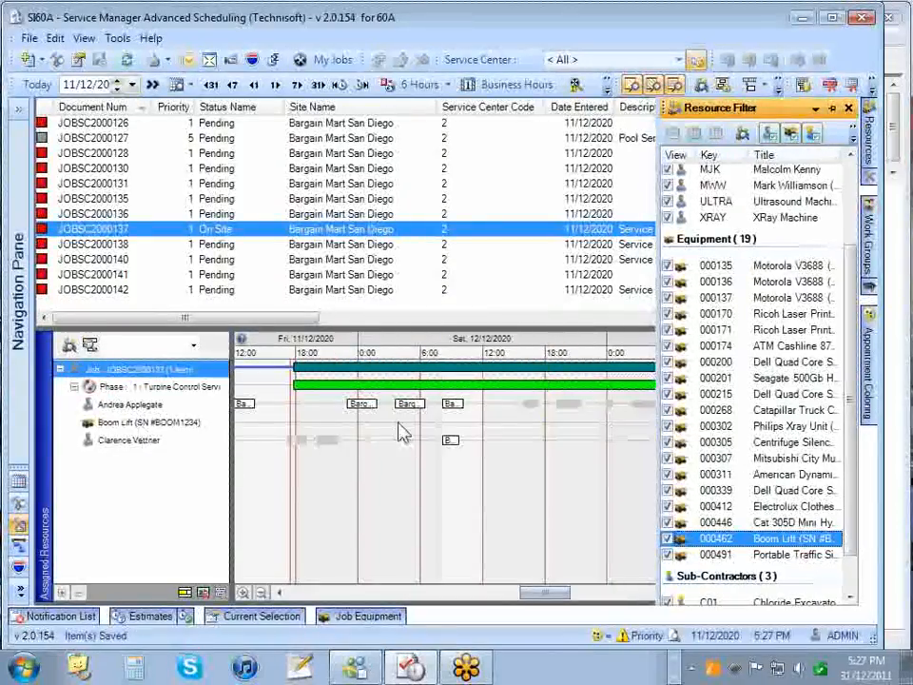
left_click(450, 432)
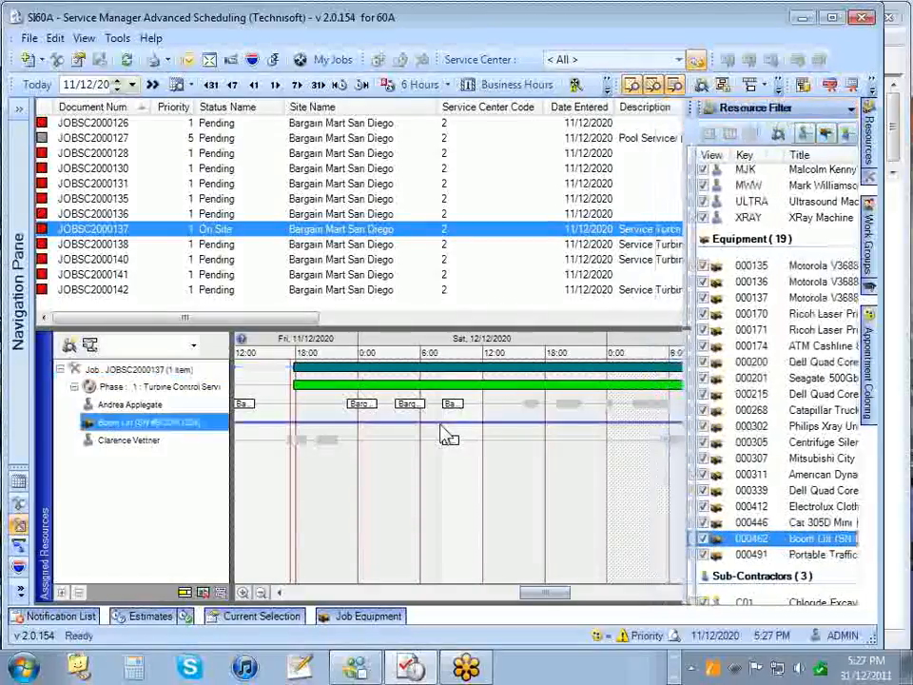
left_click_drag(447, 433, 451, 420)
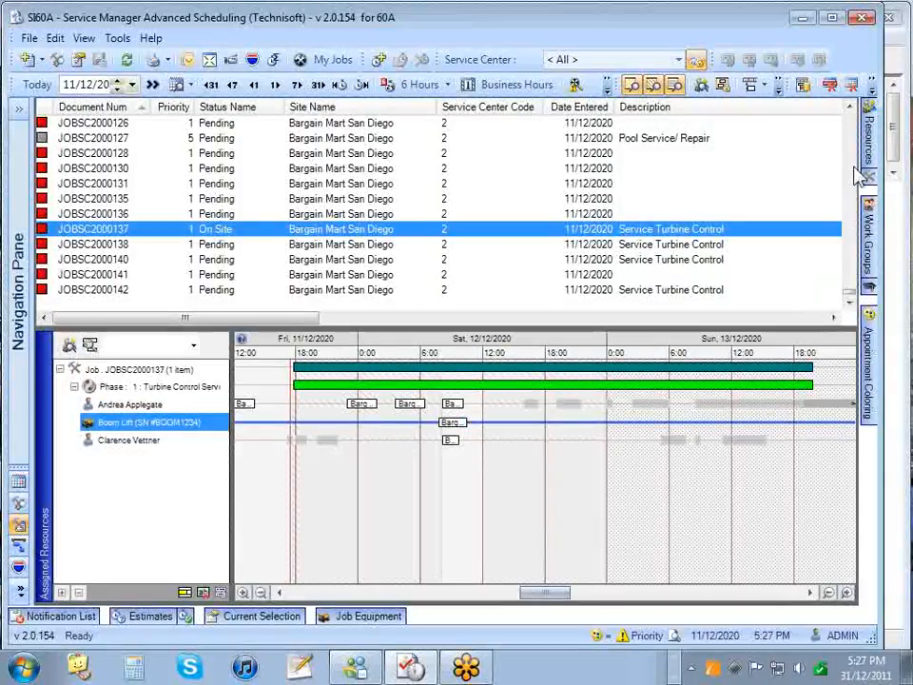
- Assign sub-contractor C05, All Lift Cabling Services, to phase 1 and book it from about 23:30 Friday to 1:30 Saturday
mouse_move(867, 162)
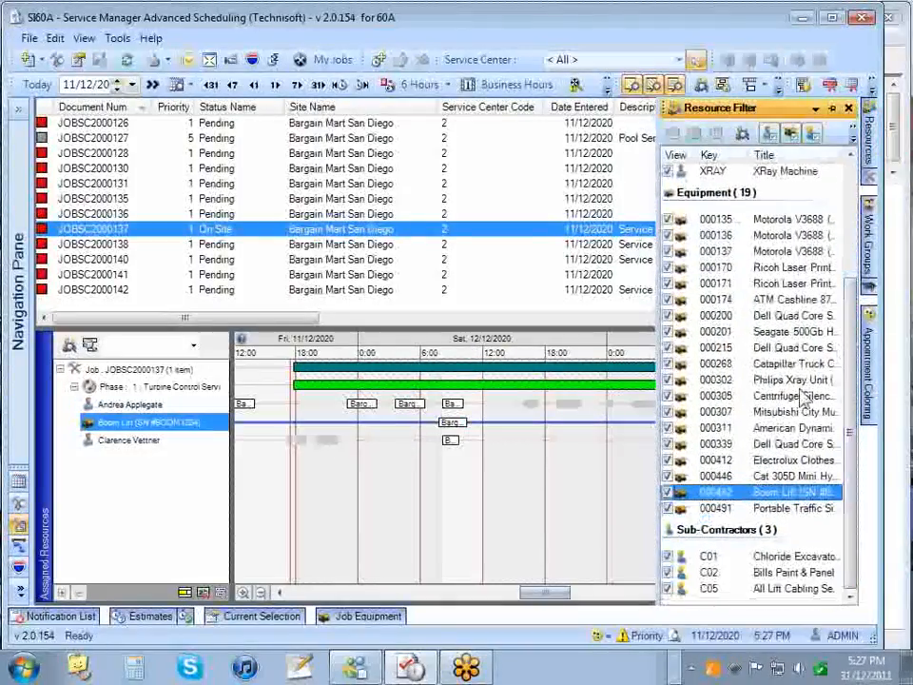
left_click(709, 556)
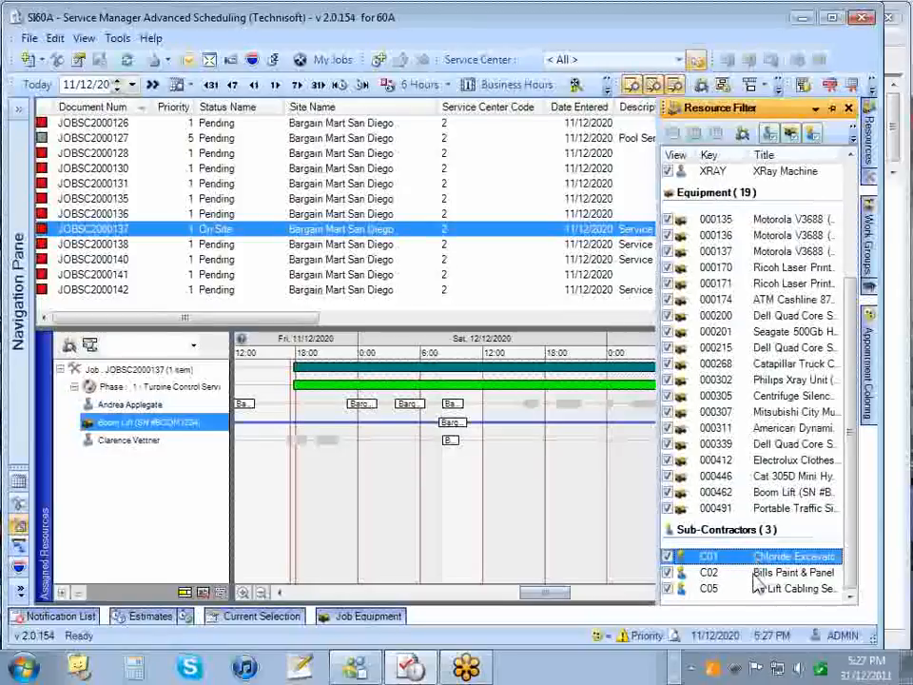
left_click_drag(753, 587, 105, 393)
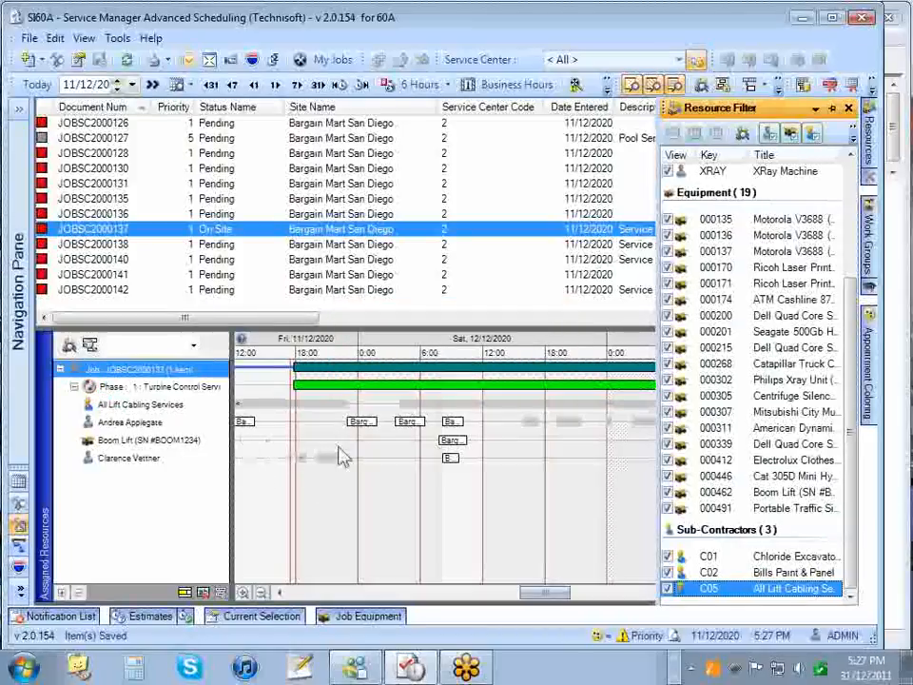
left_click(489, 444)
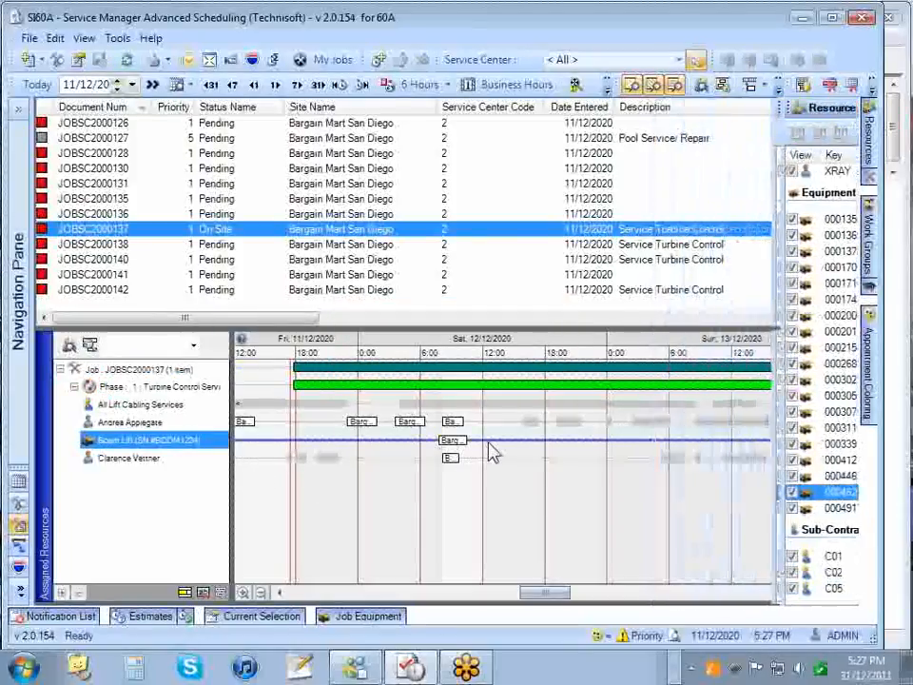
left_click(174, 406)
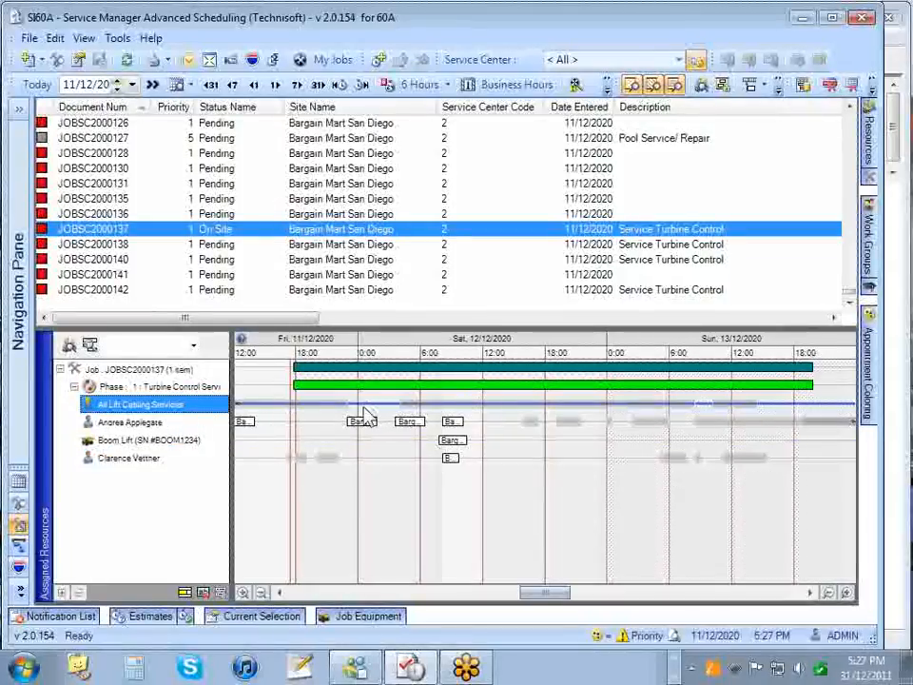
left_click_drag(353, 404, 378, 403)
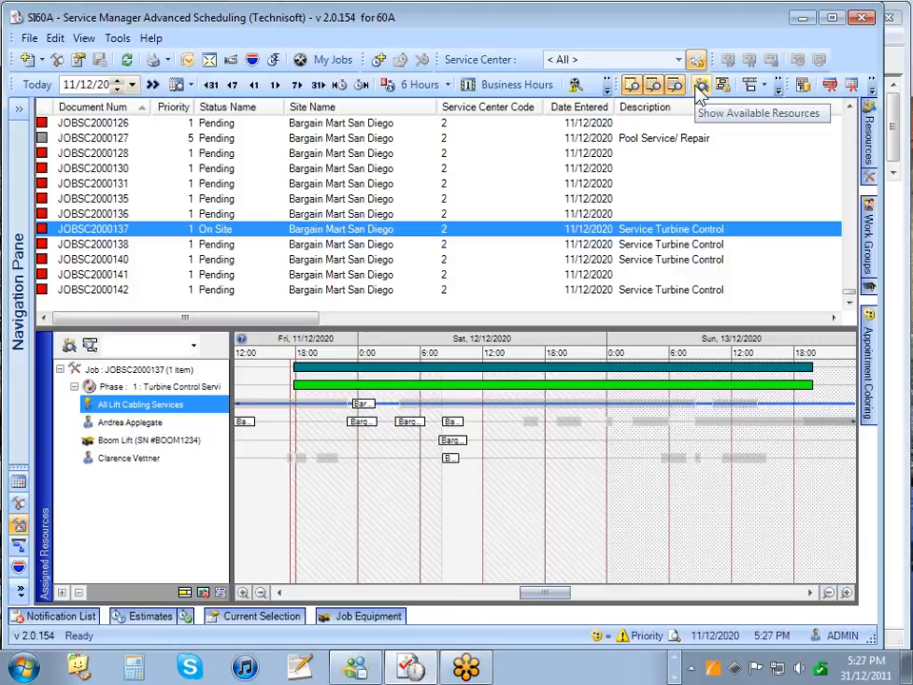
- Review the resource filter list, and examine the Find Resource options for unassigned and assigned resources, including zone, city and zip code
mouse_move(873, 133)
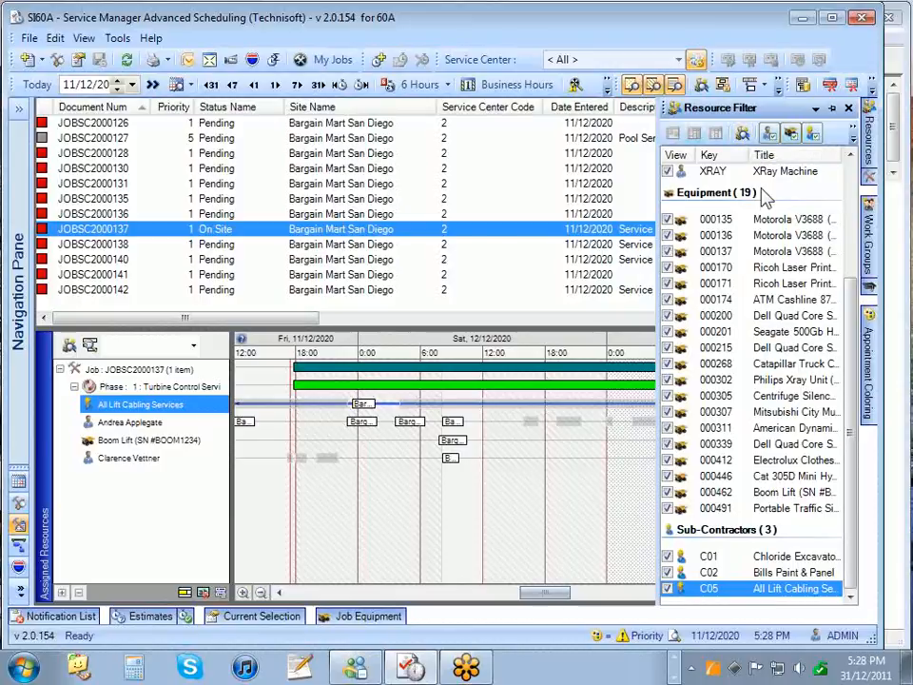
left_click_drag(843, 328, 841, 202)
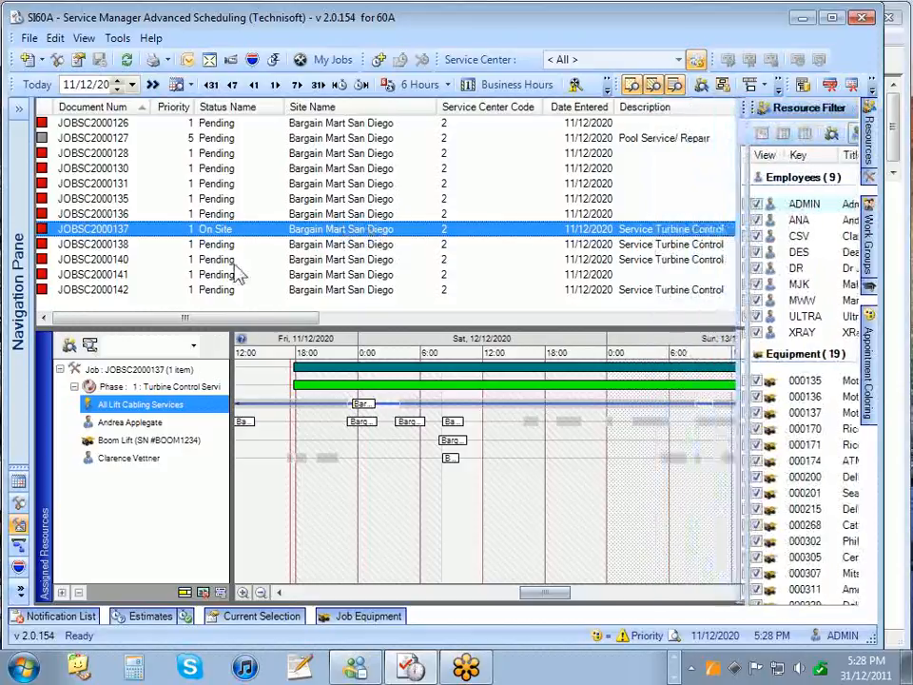
left_click(68, 346)
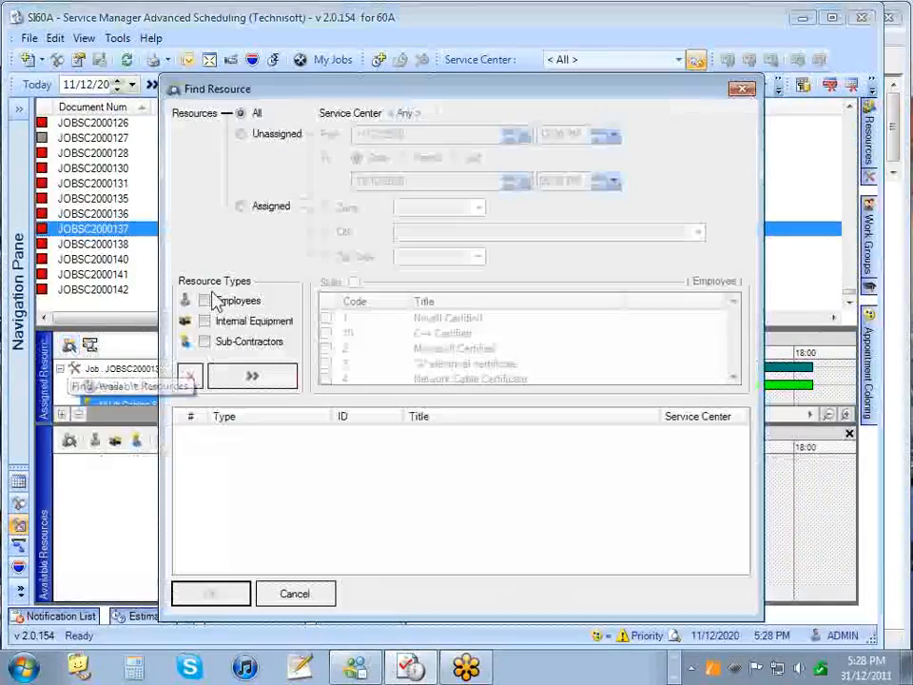
left_click(241, 134)
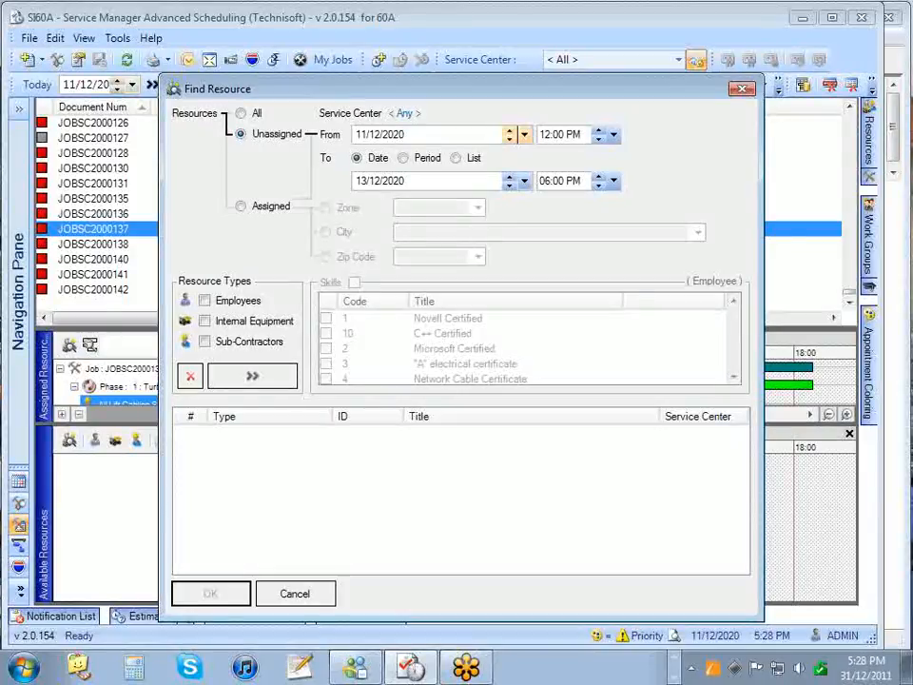
left_click(245, 209)
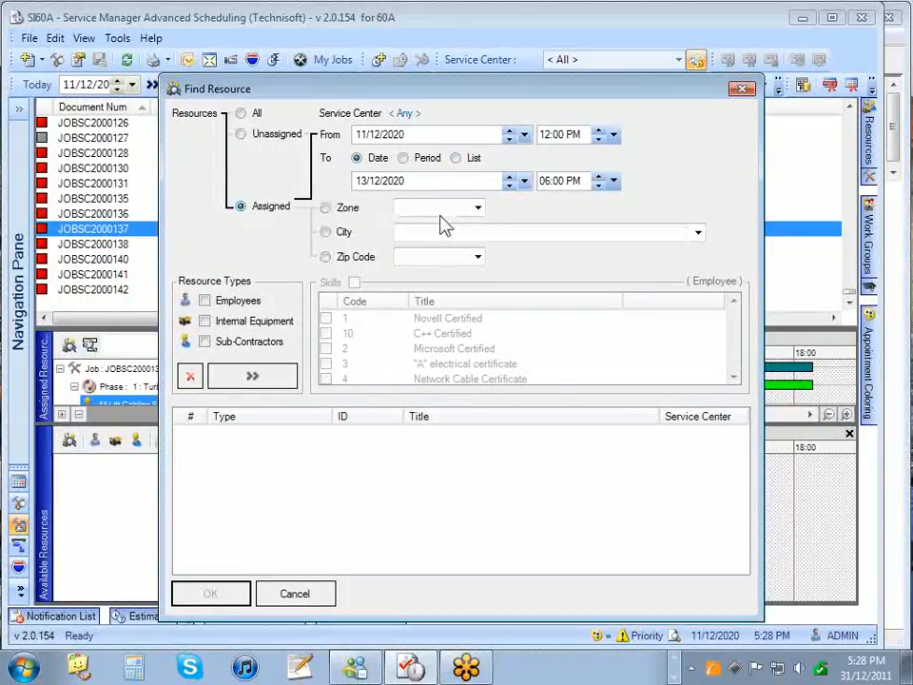
left_click(478, 208)
left_click(478, 208)
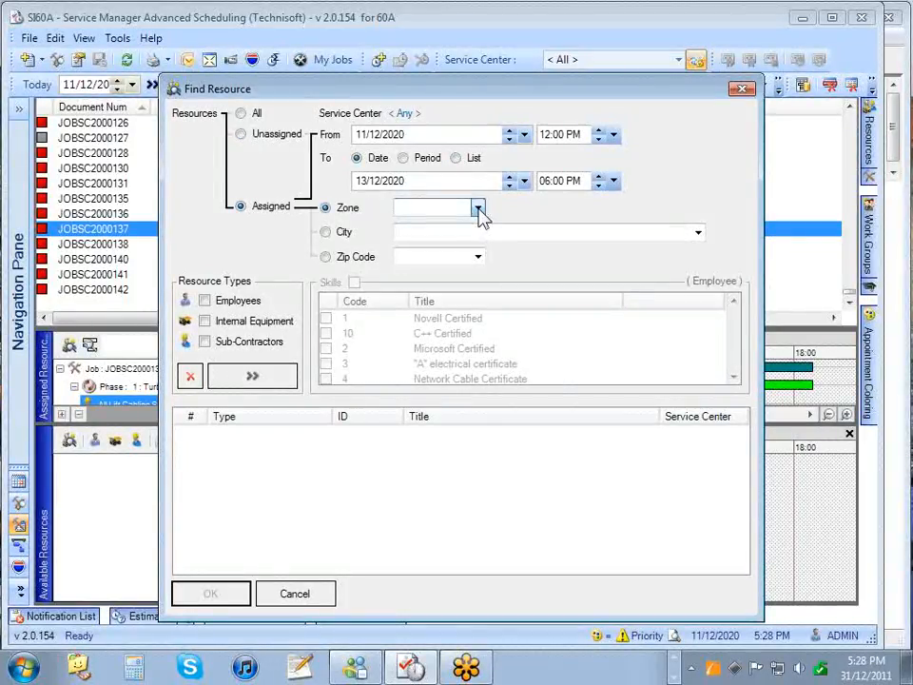
left_click(698, 233)
left_click(699, 235)
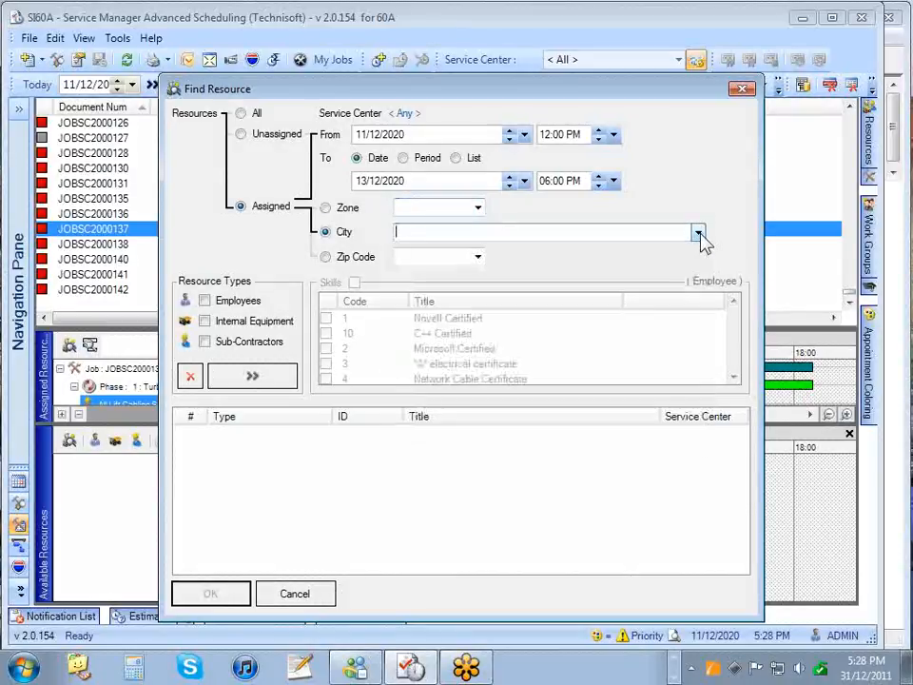
left_click(477, 257)
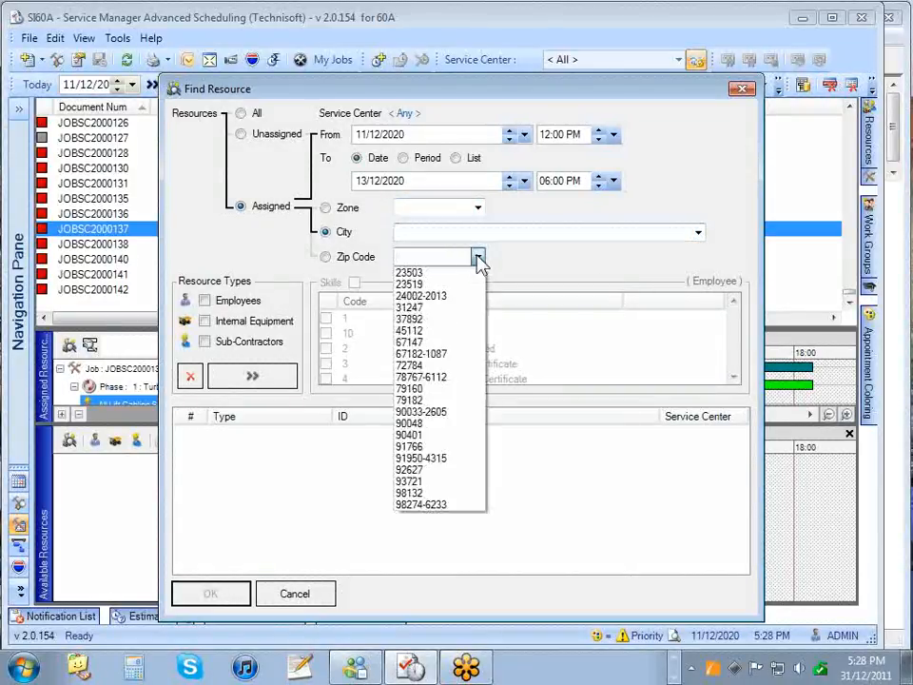
left_click(477, 257)
- Find all employees with no skills restriction and load every match into the available resources list
left_click(242, 113)
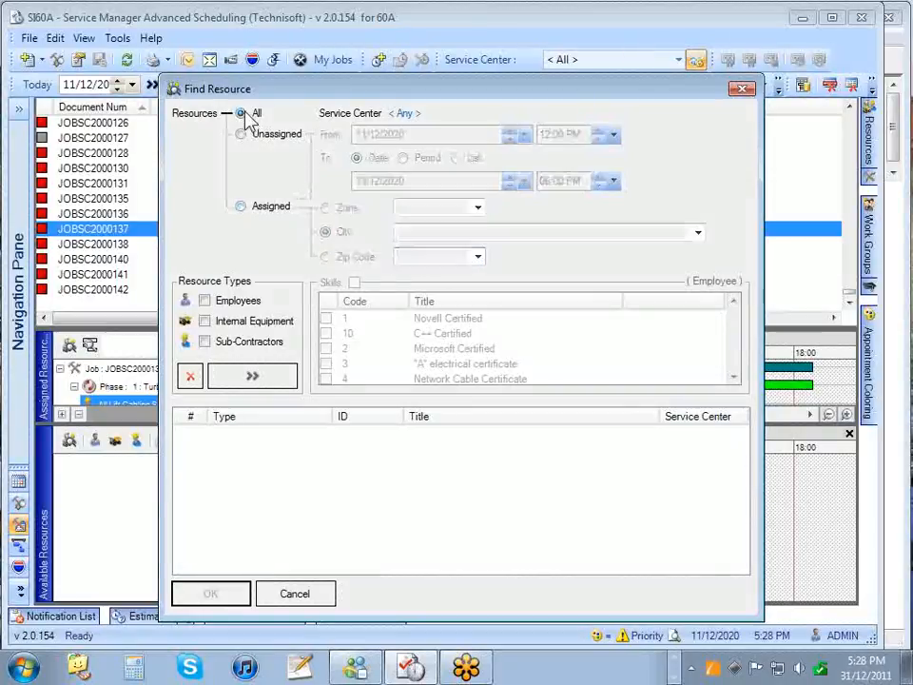
left_click(204, 300)
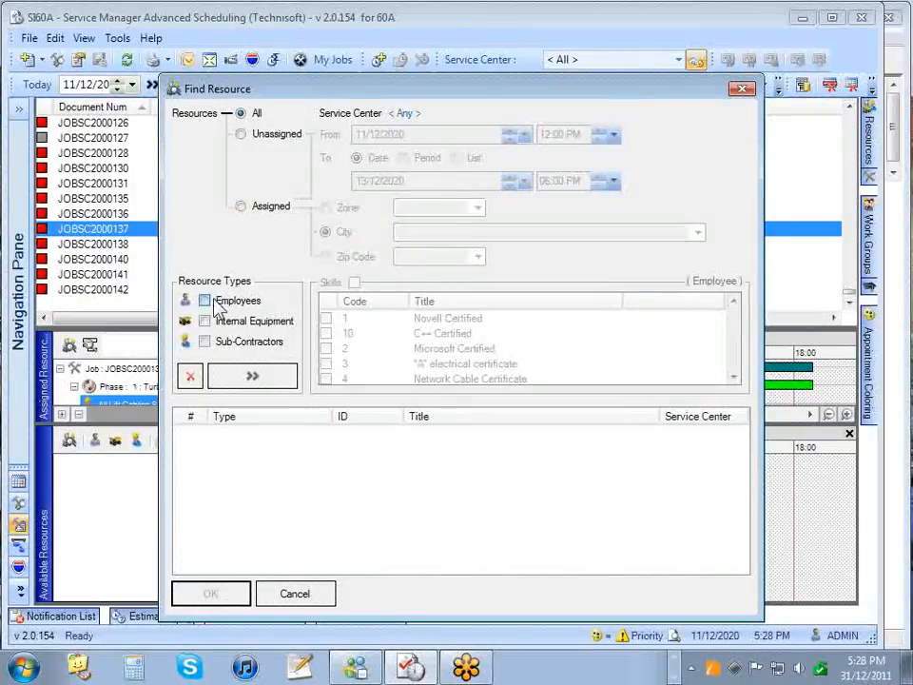
left_click(352, 282)
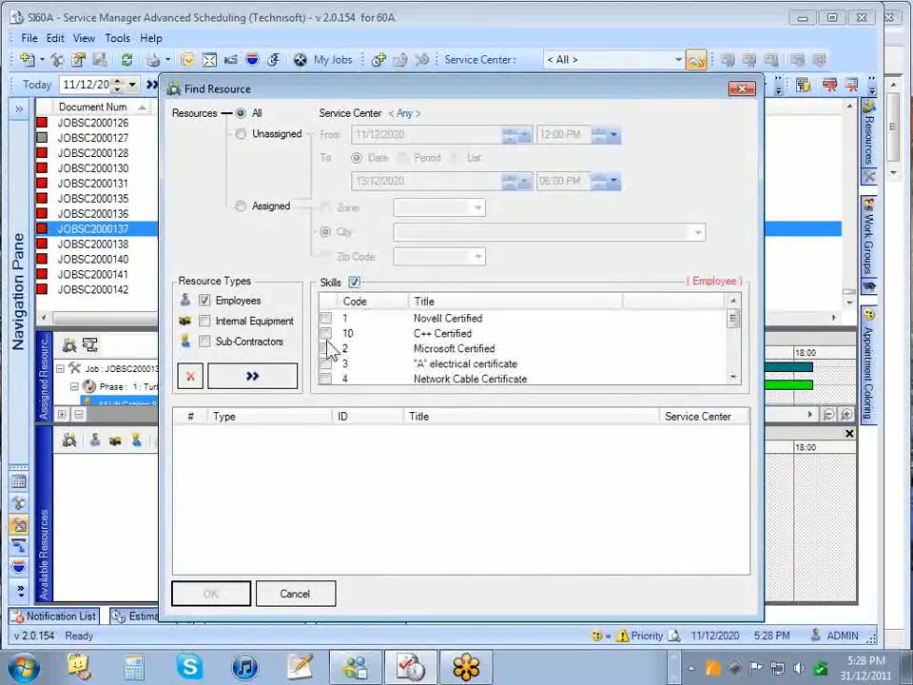
left_click(261, 375)
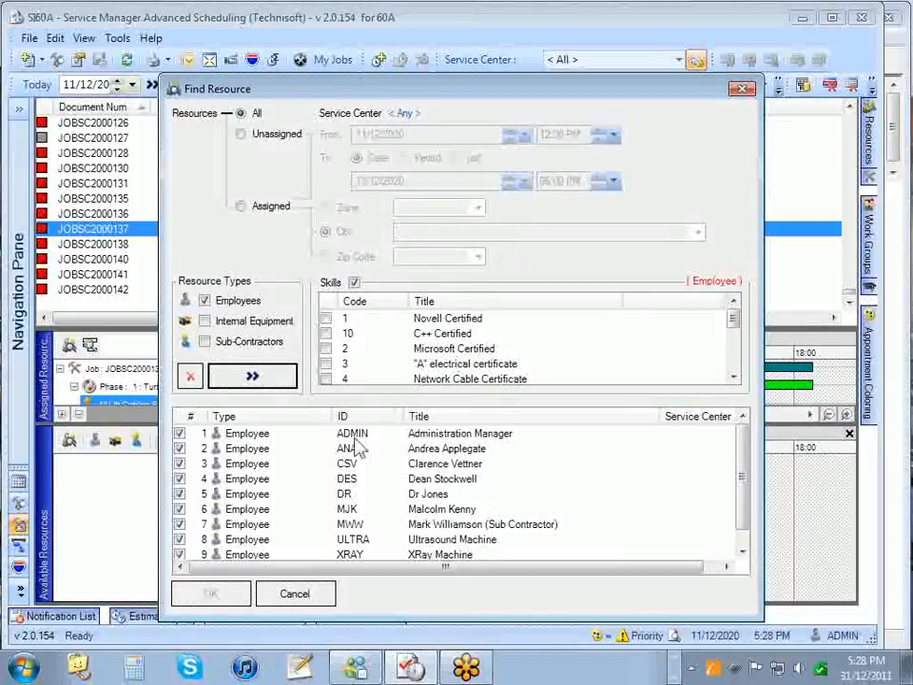
left_click(266, 433)
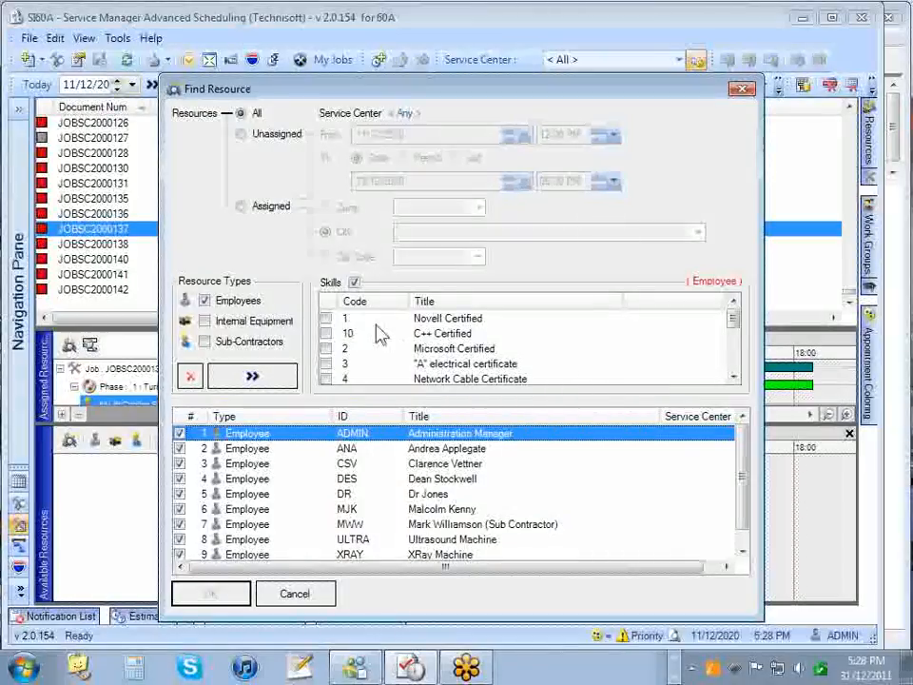
left_click(353, 282)
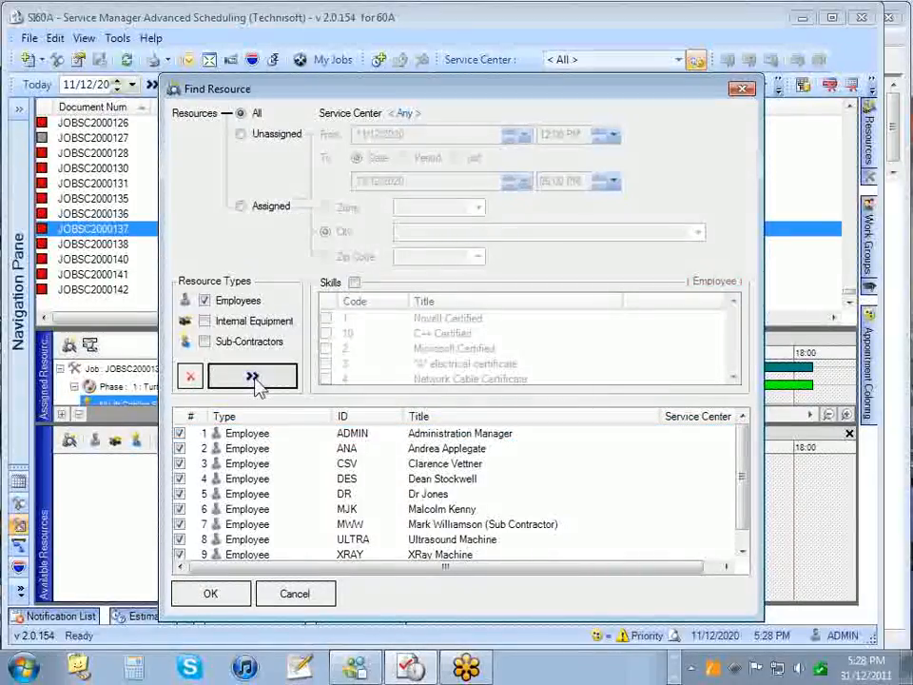
left_click(207, 599)
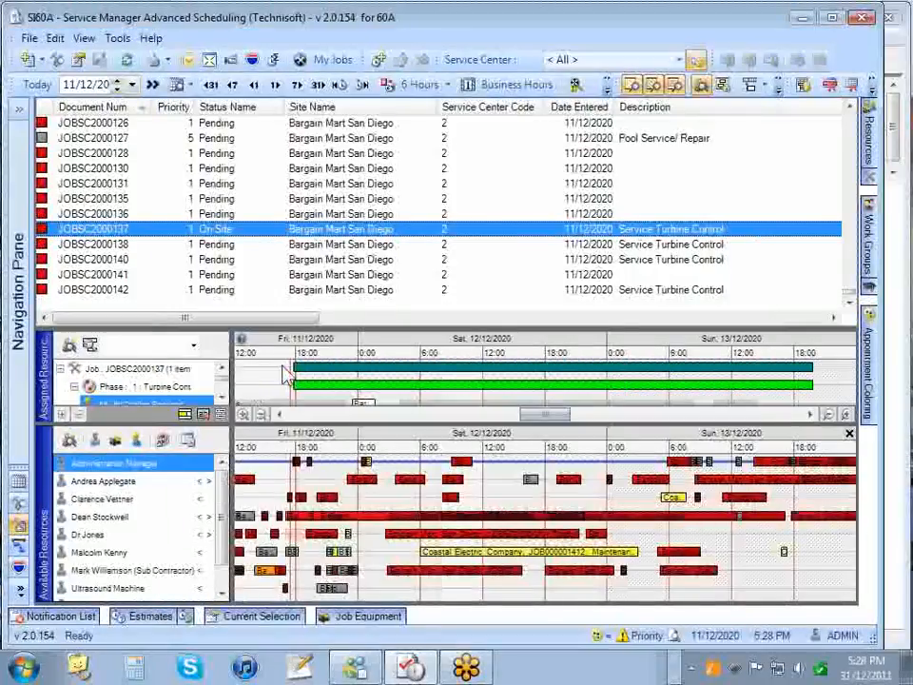
- Assign employee MJK from the available resources to phase 1 and book them from about 2:00 to 4:30 Saturday
left_click_drag(354, 327, 362, 293)
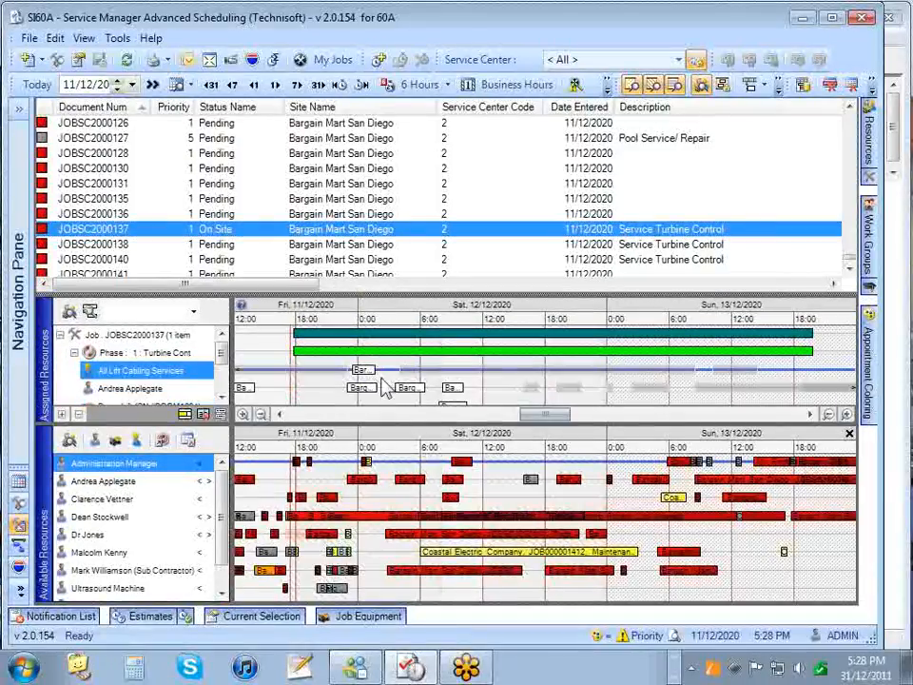
left_click_drag(377, 293, 379, 263)
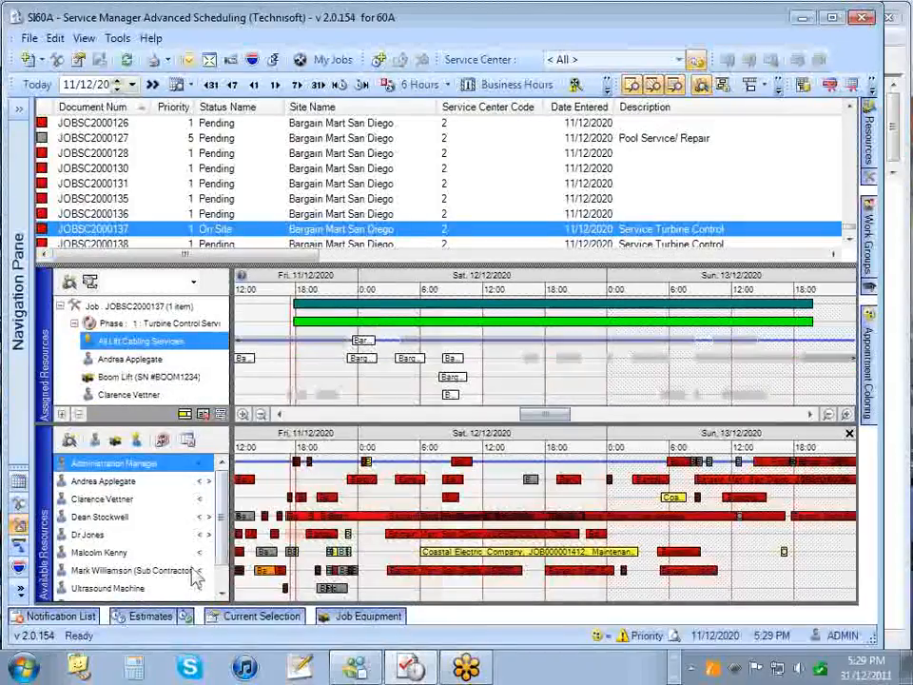
left_click(96, 518)
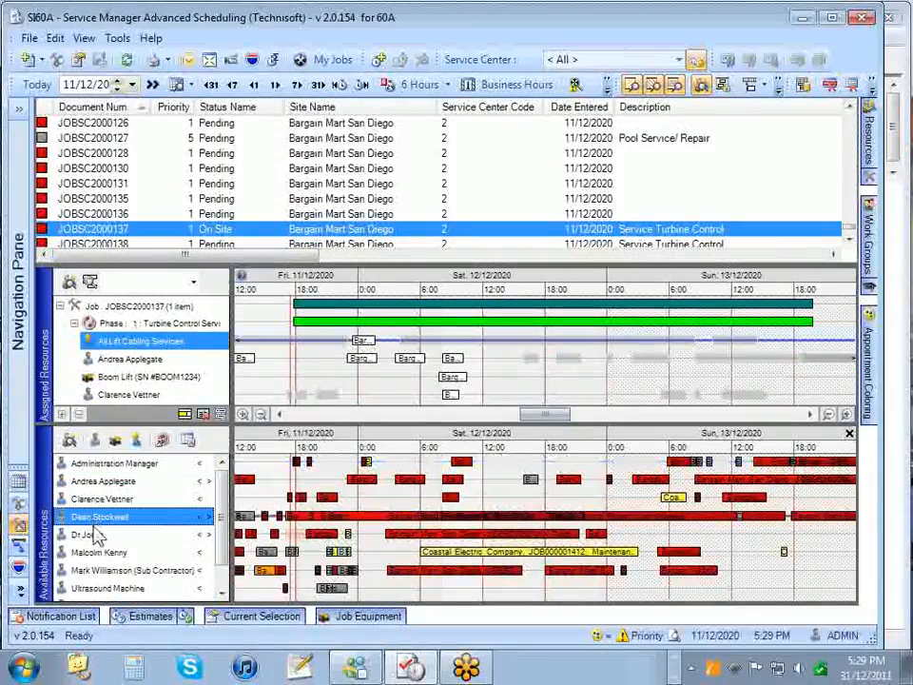
left_click(98, 553)
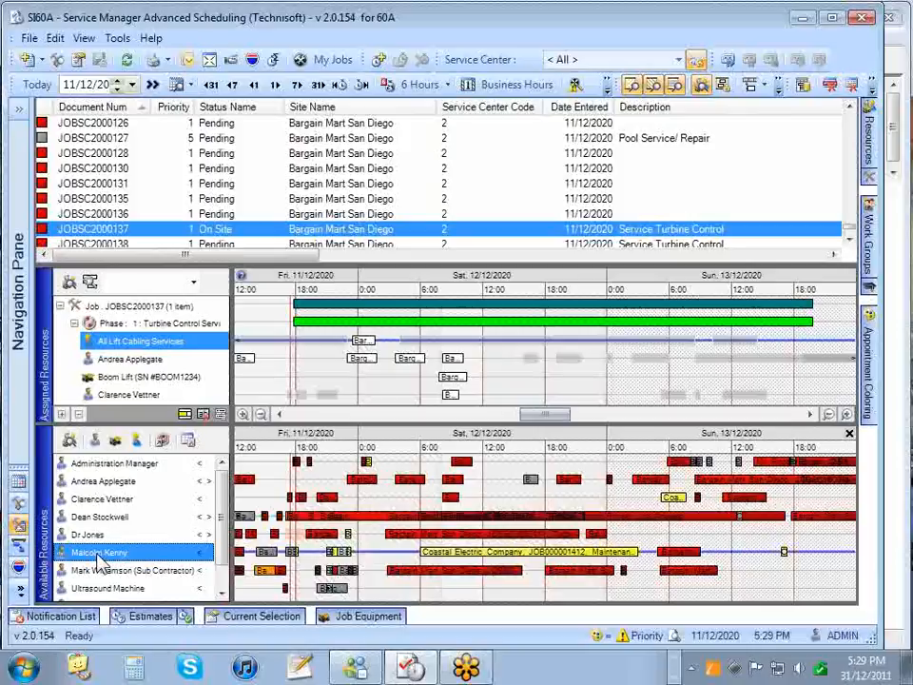
left_click_drag(98, 561, 118, 356)
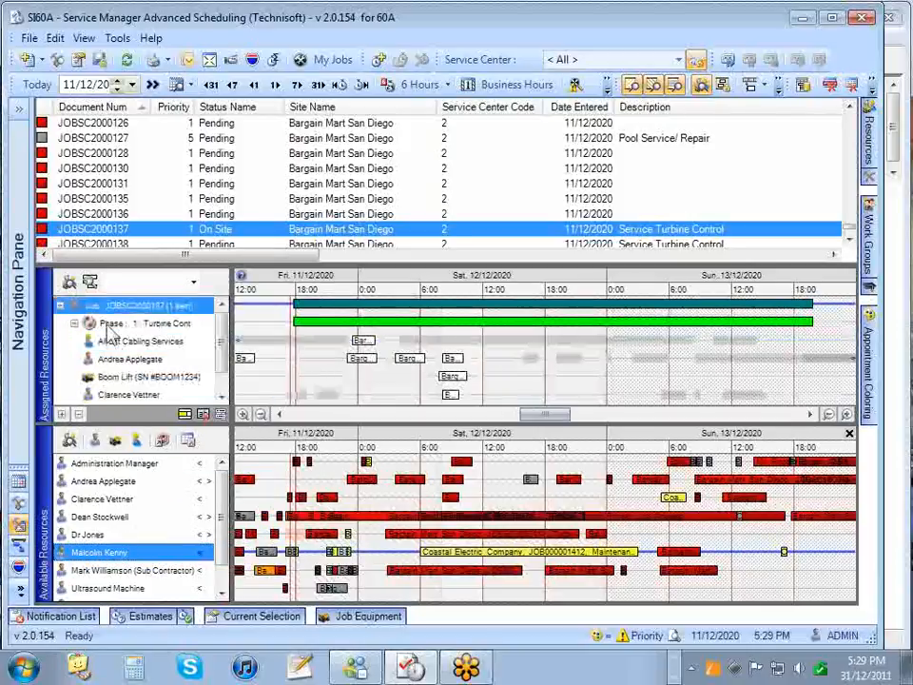
left_click_drag(106, 551, 107, 335)
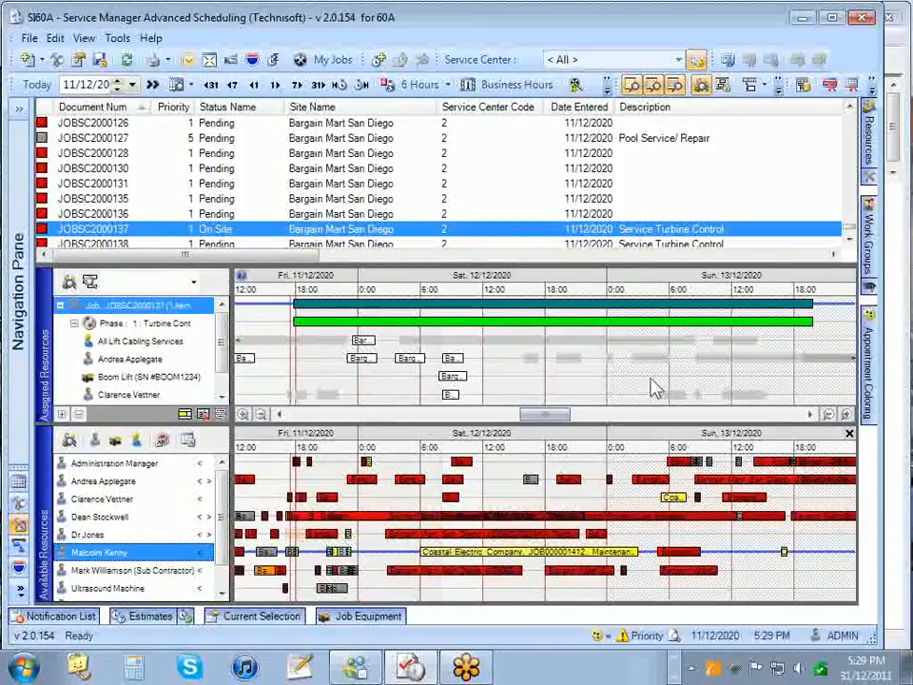
left_click_drag(222, 346, 223, 373)
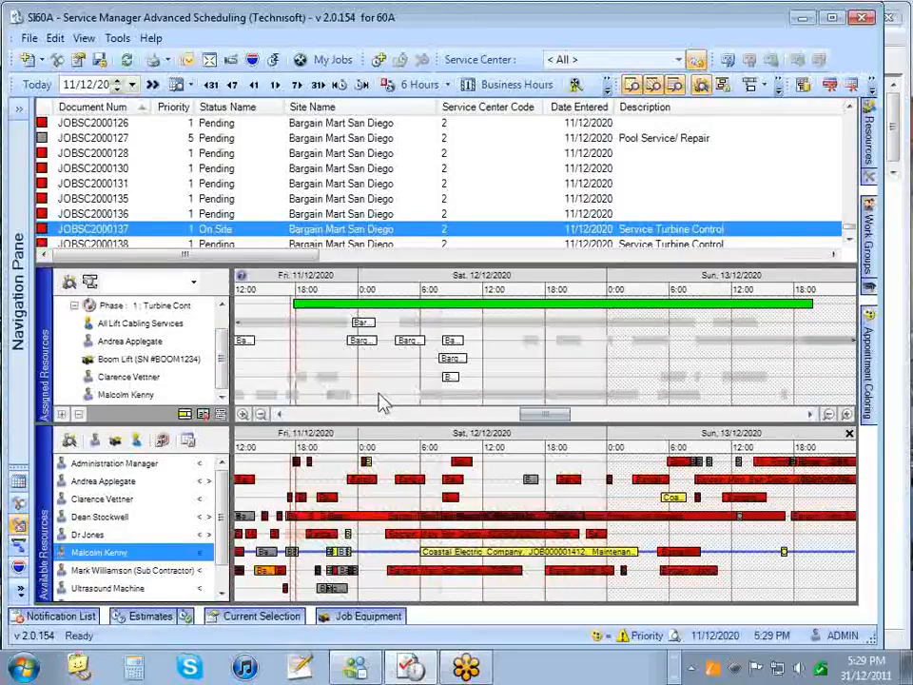
left_click_drag(378, 394, 404, 394)
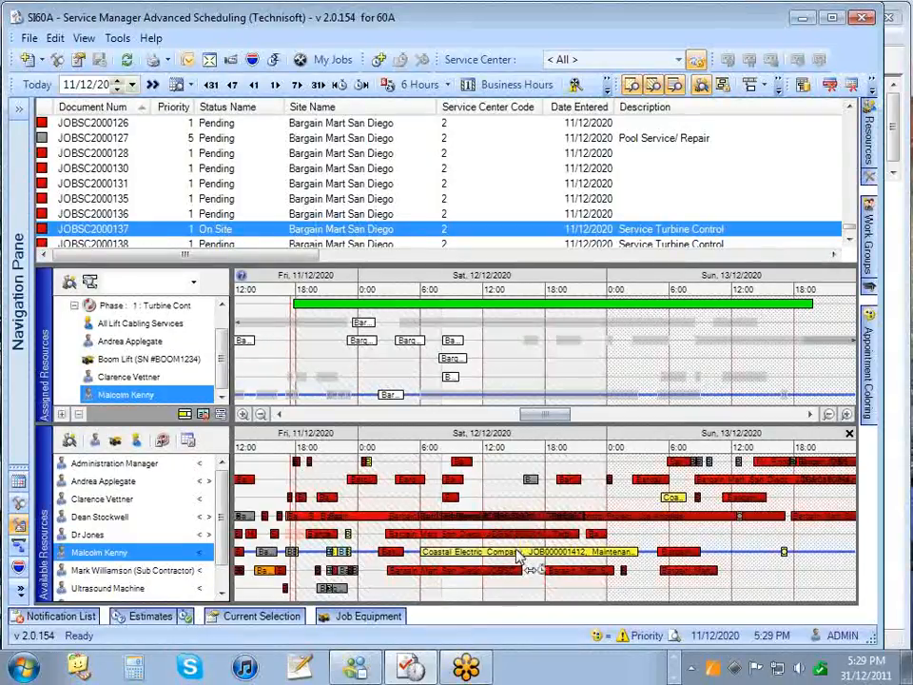
- Reschedule phase 1 of the job so it runs from about 21:15 Friday to 23:00 Sunday
mouse_move(518, 556)
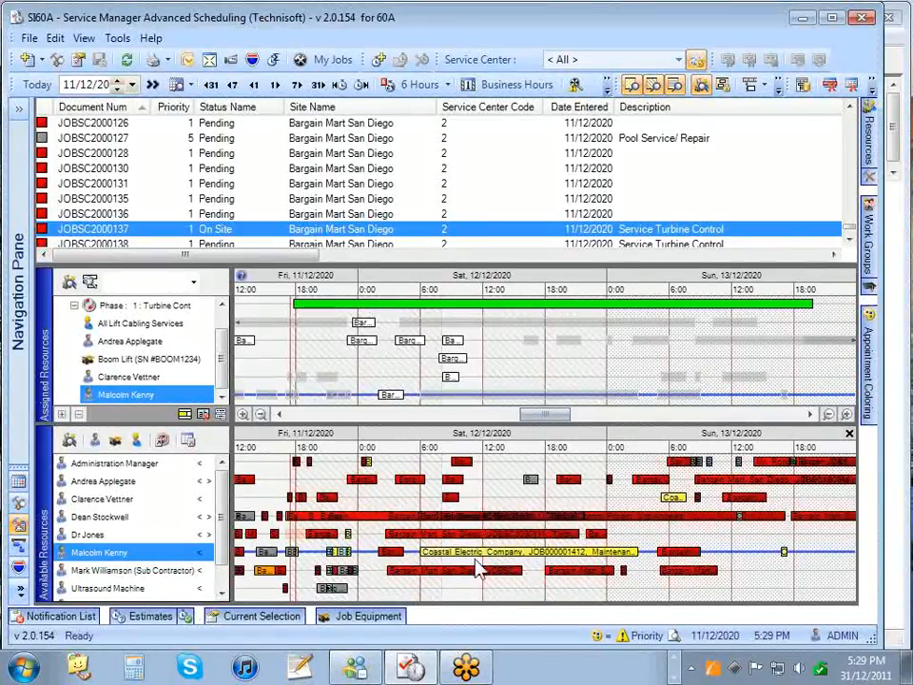
left_click(119, 501)
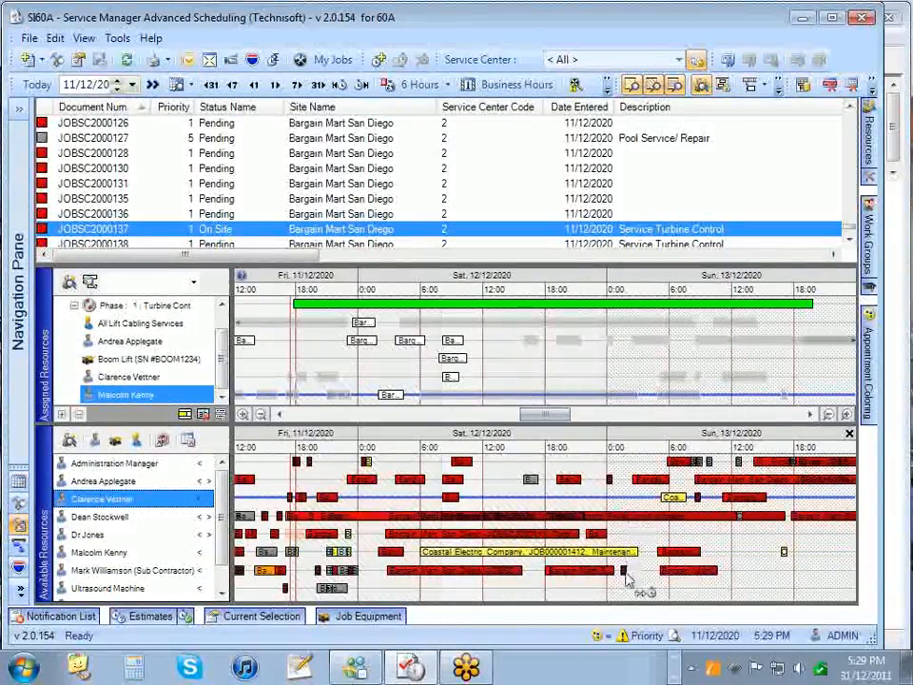
mouse_move(626, 578)
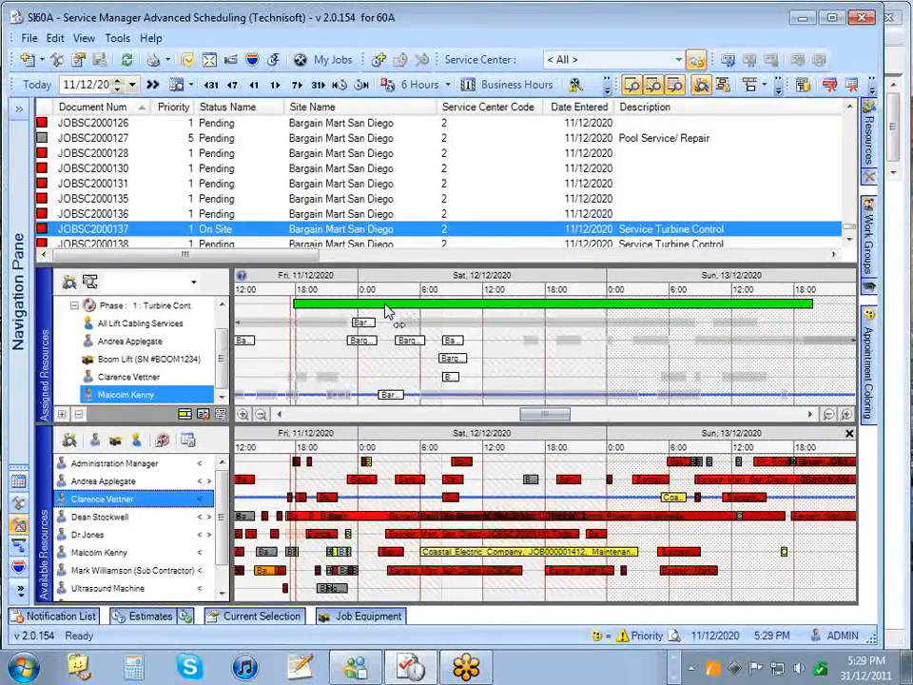
mouse_move(388, 312)
left_click_drag(387, 312, 418, 318)
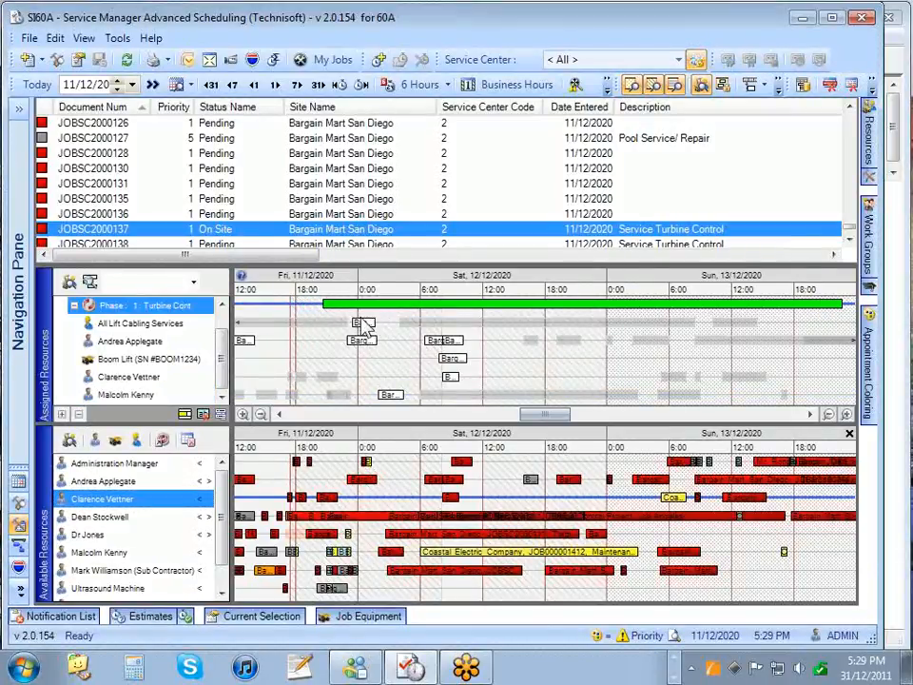
mouse_move(367, 335)
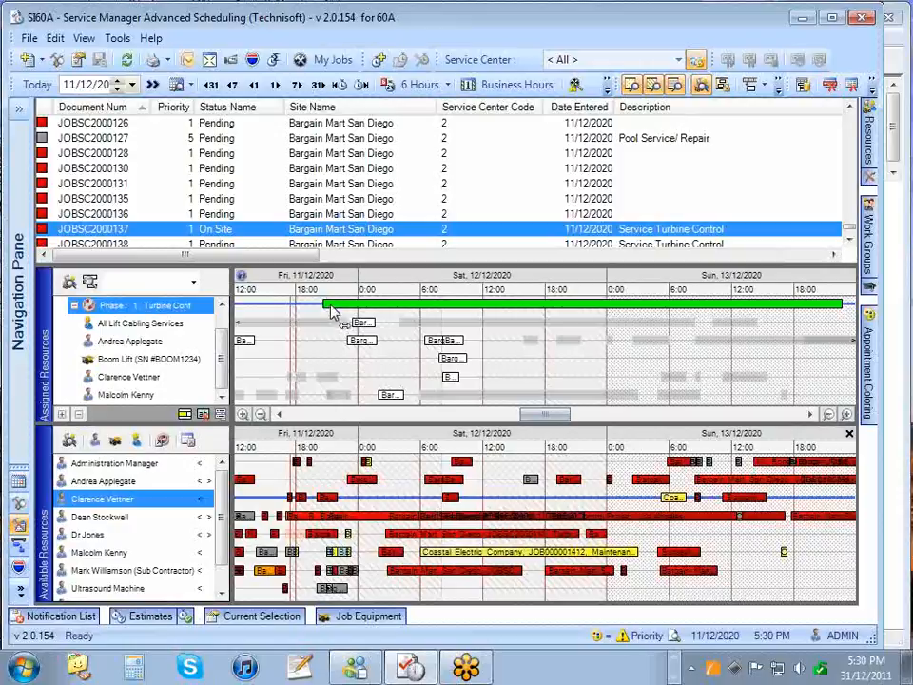
mouse_move(323, 301)
left_mouse_down()
mouse_move(311, 303)
mouse_move(370, 306)
mouse_move(329, 304)
left_mouse_up()
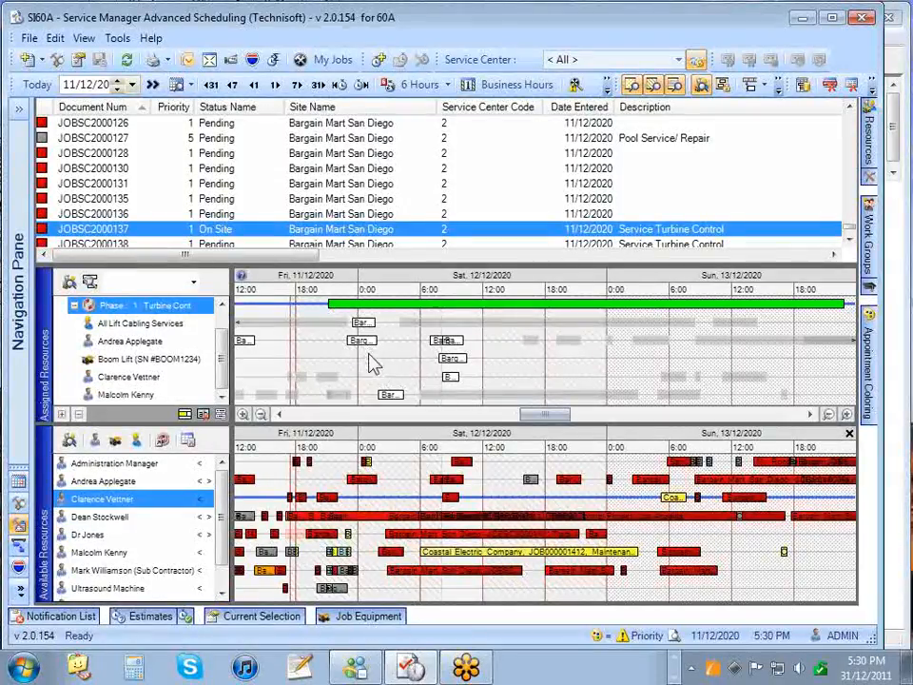
- Reschedule employee CSV's Saturday appointment to about 11:00 to 16:30, and transfer it to employee ANA with a start at about 10:30
left_click(449, 379)
left_click_drag(449, 378, 509, 384)
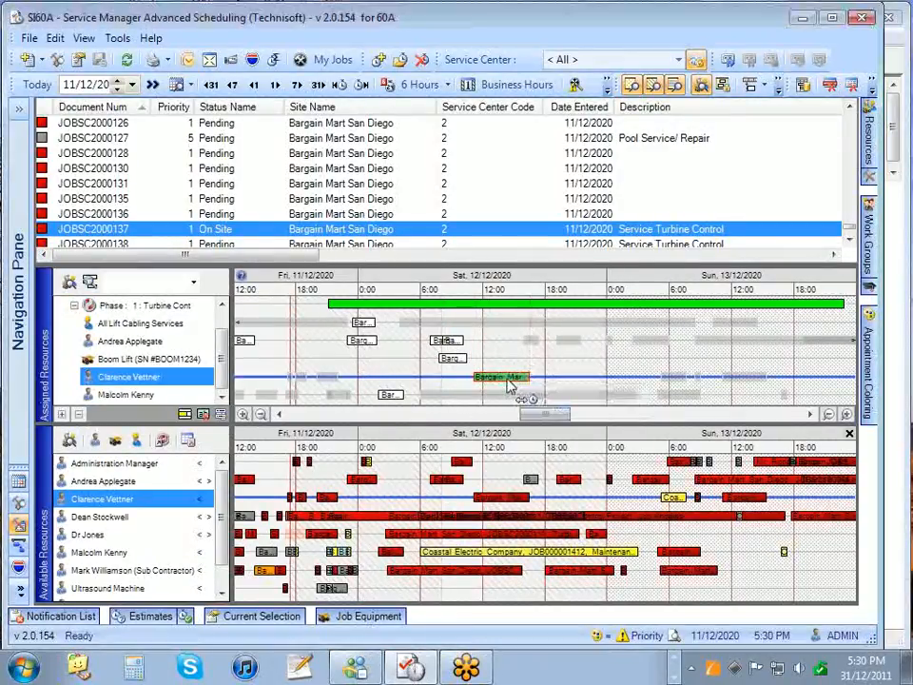
left_click_drag(505, 377, 491, 350)
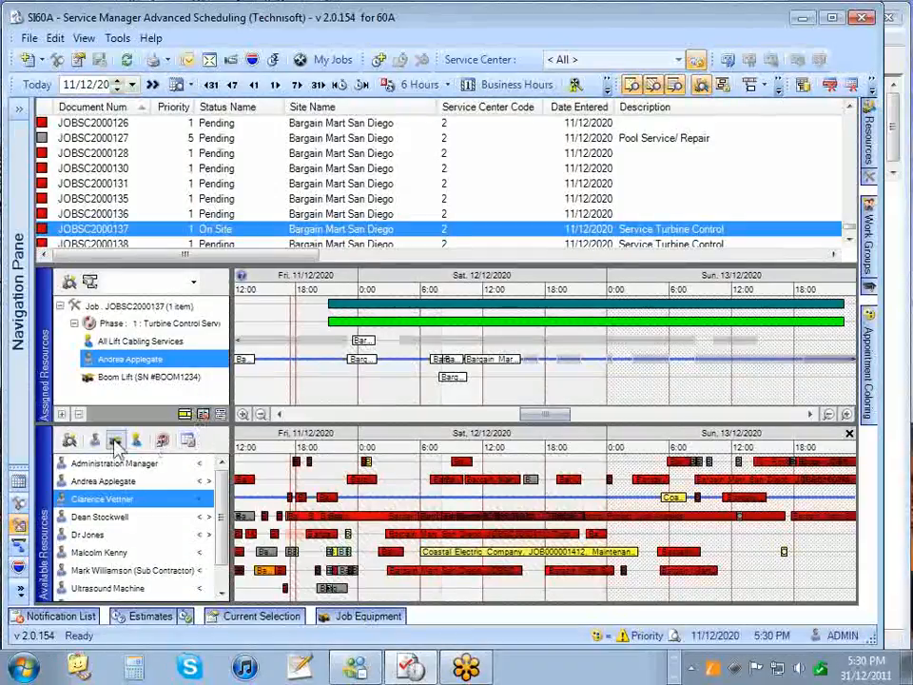
- Close the available resources list and enlarge the job list above the assigned resources
left_click(849, 435)
left_click_drag(518, 263, 519, 454)
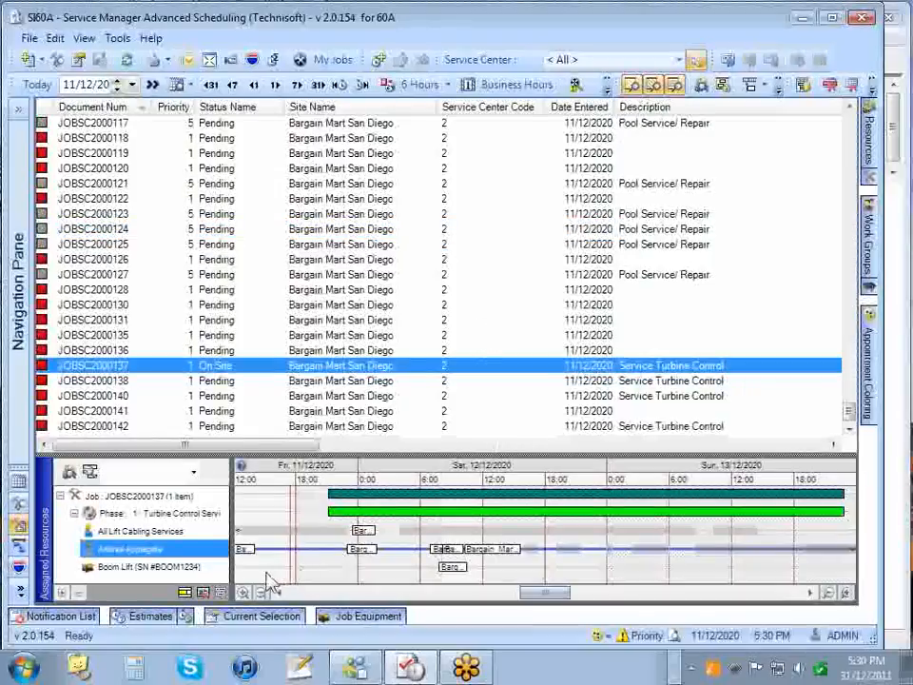
left_click(184, 594)
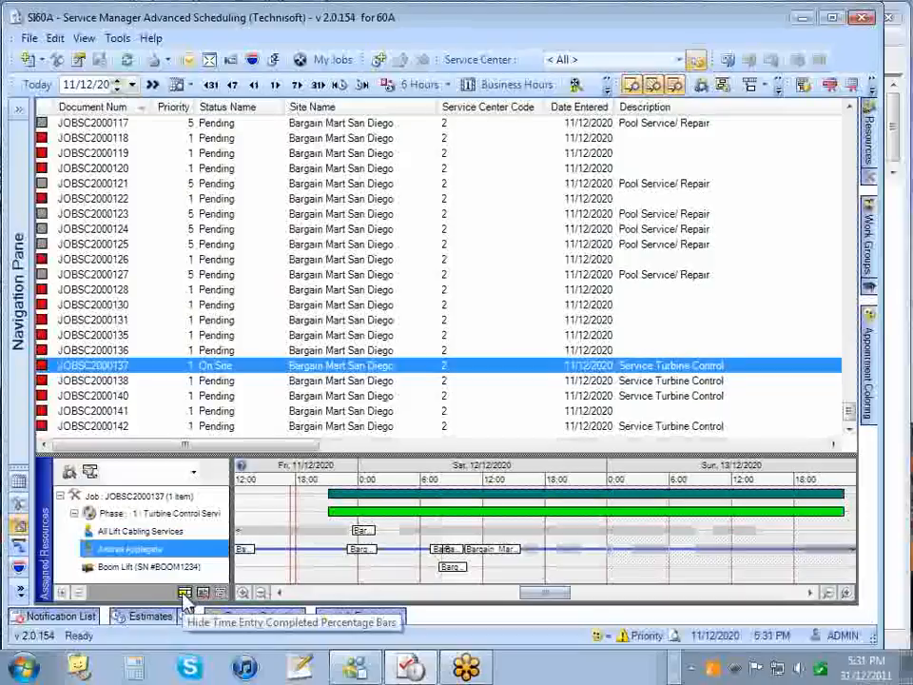
- Record actual time for All Lift Cabling Services' appointment by syncing it from the estimate, with service type Labor and service code LABOUR
left_click(362, 532)
double_click(361, 540)
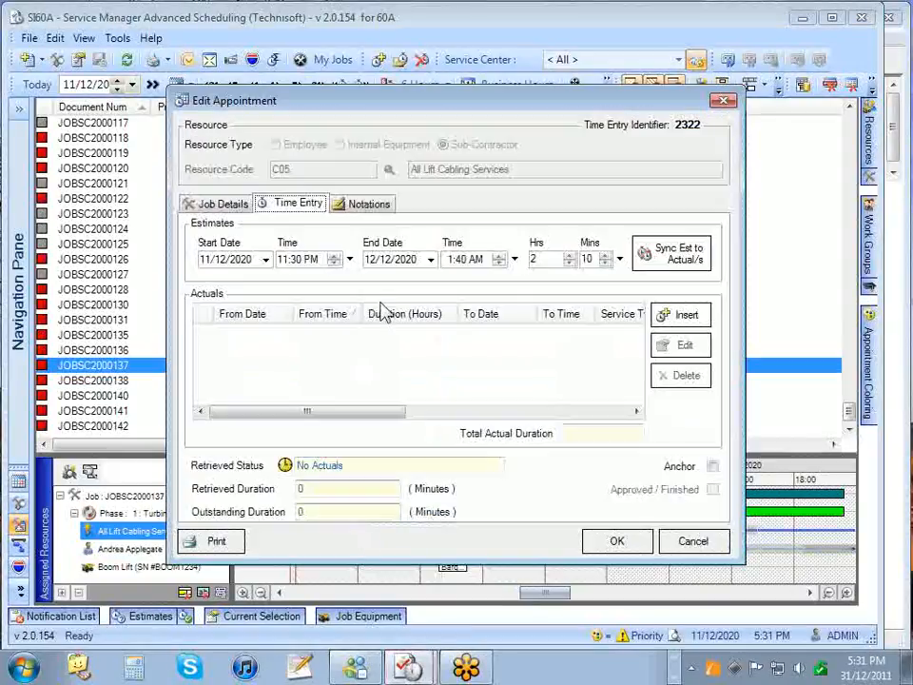
left_click(678, 255)
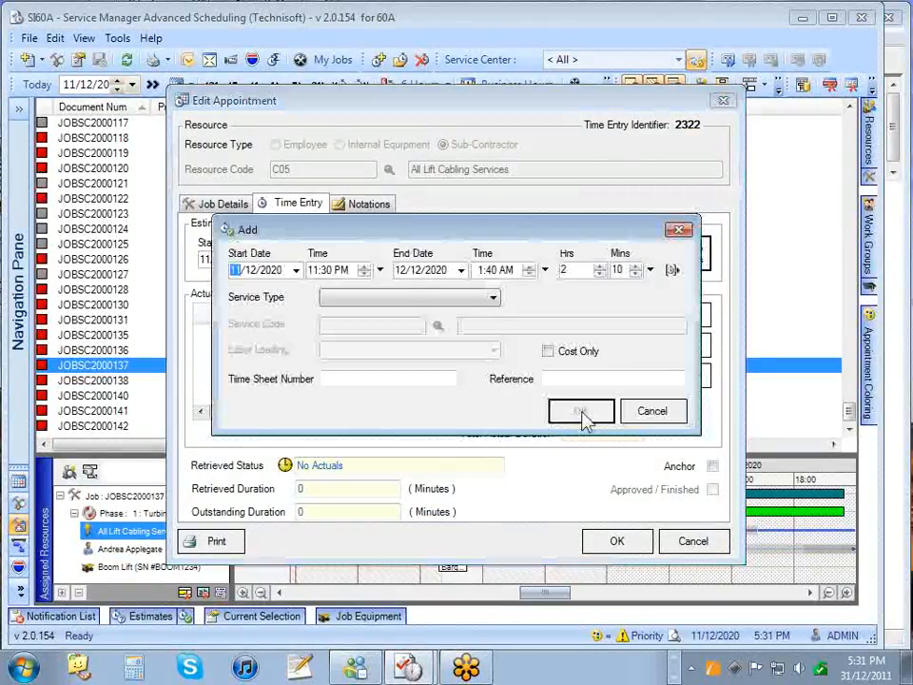
left_click(397, 298)
left_click(369, 325)
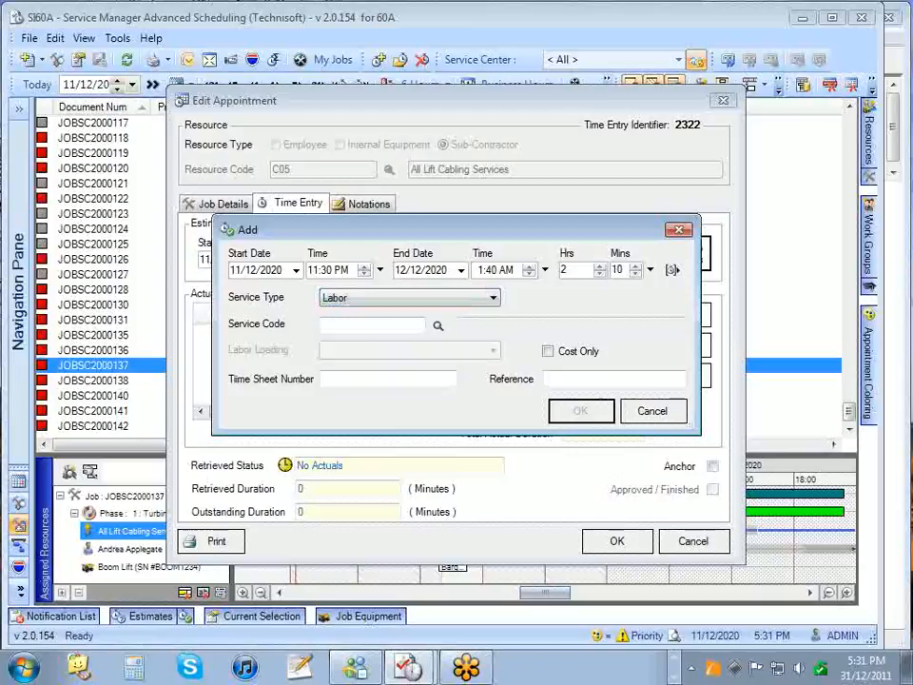
left_click(432, 325)
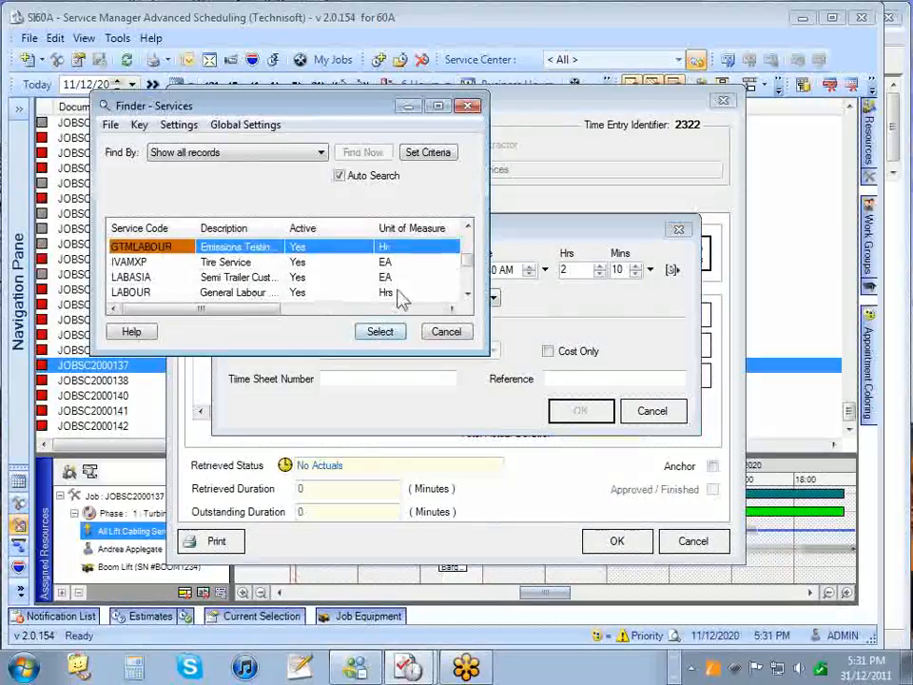
left_click(253, 294)
double_click(253, 294)
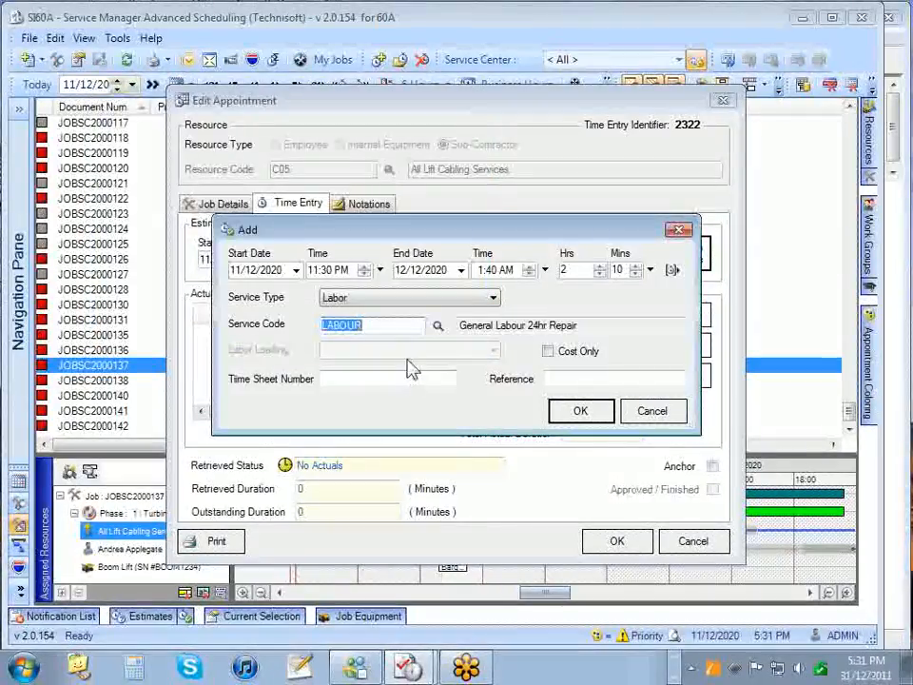
left_click(574, 411)
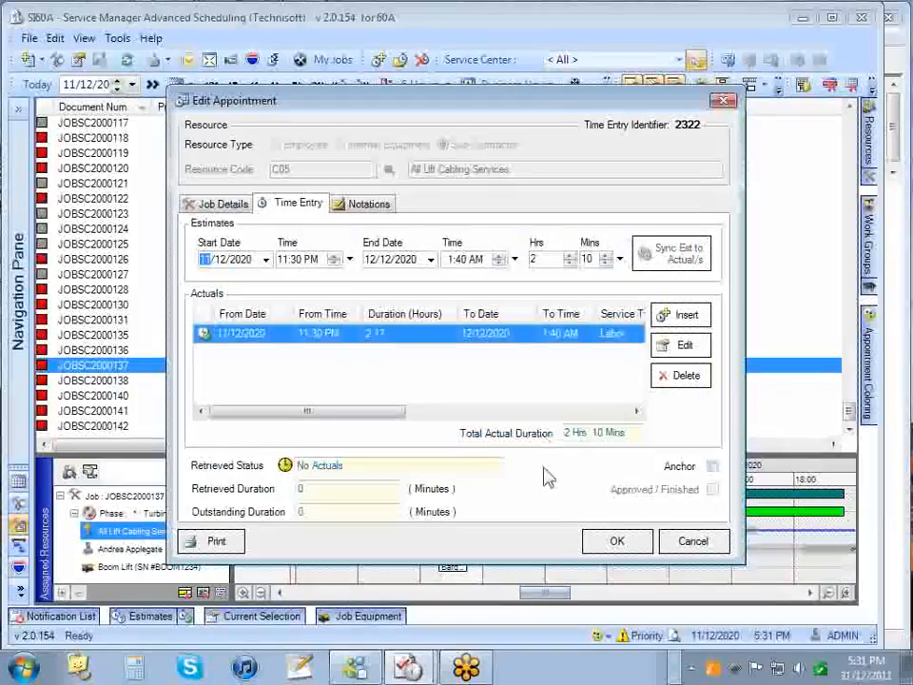
left_click(609, 544)
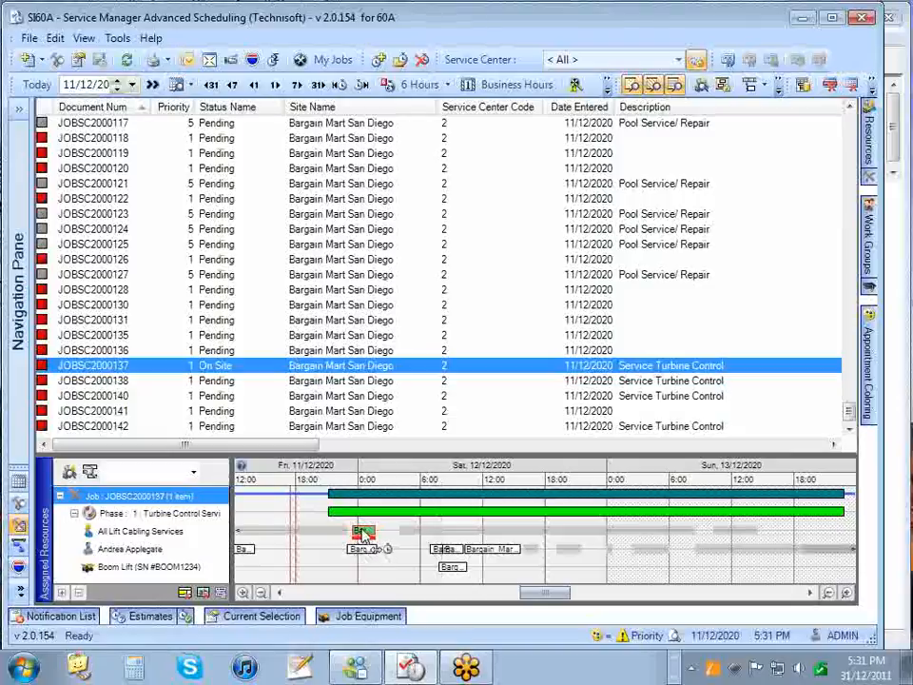
- Inspect the appointments on the assigned resources timeline, and turn the time entry labels off and on again
mouse_move(363, 538)
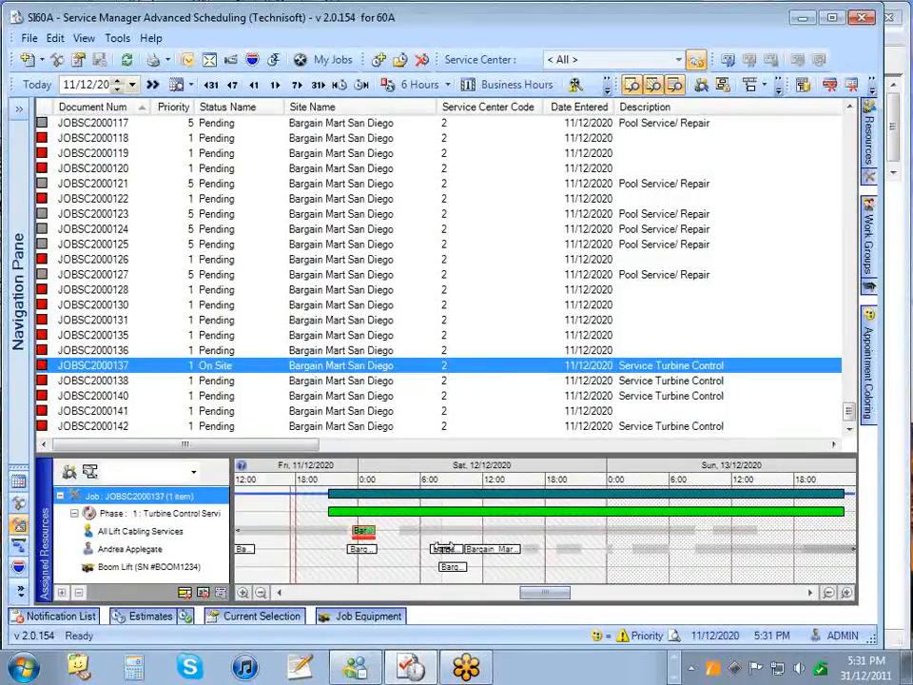
mouse_move(491, 559)
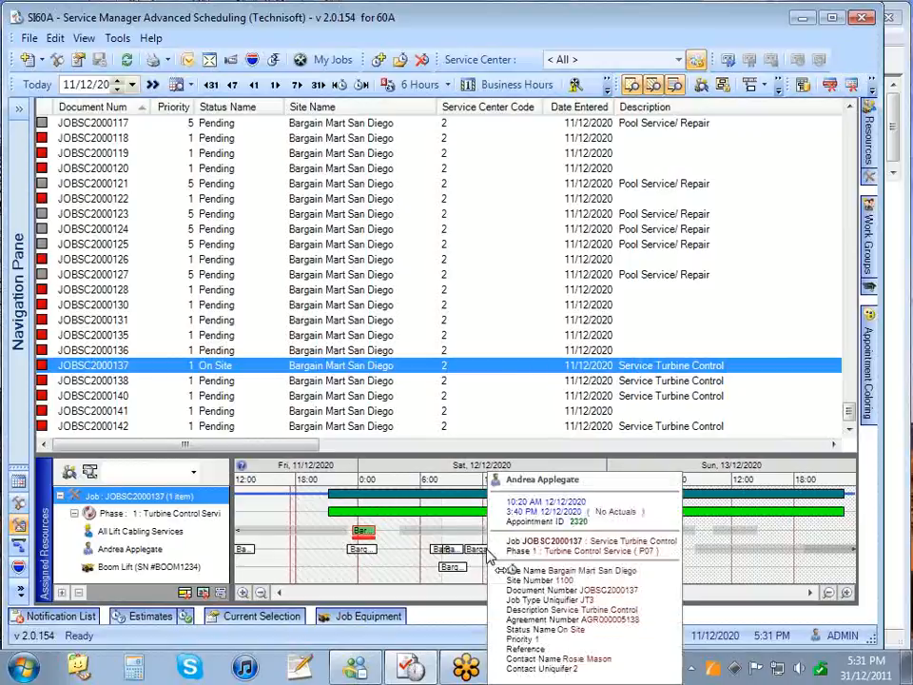
left_click(202, 591)
left_click(203, 591)
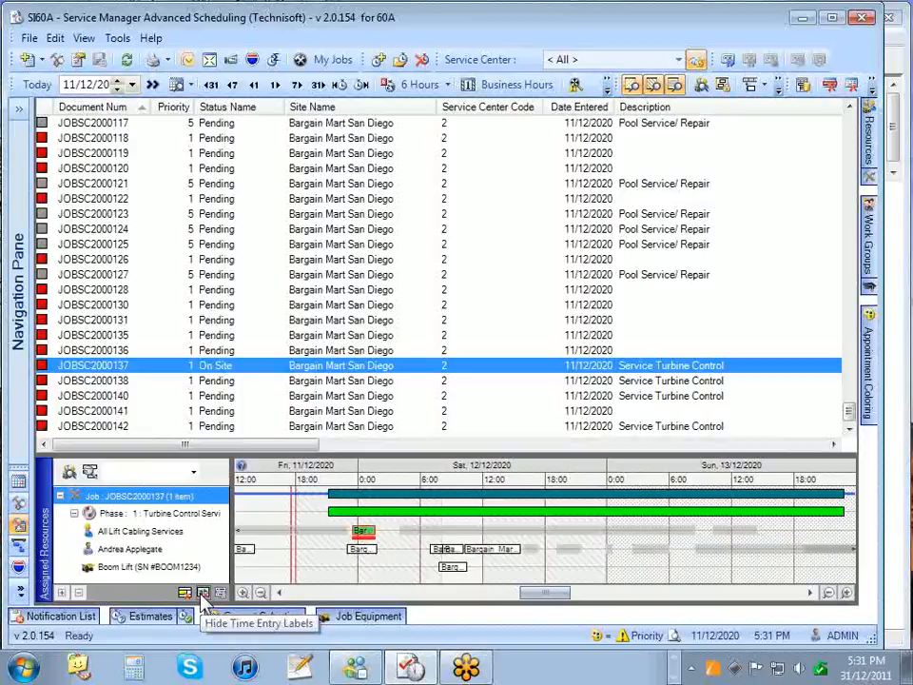
- Keep the job equipment list open, compare the equipment of jobs JOBSC2000131 and JOBSC2000137, and let the list hide automatically again
left_click(365, 628)
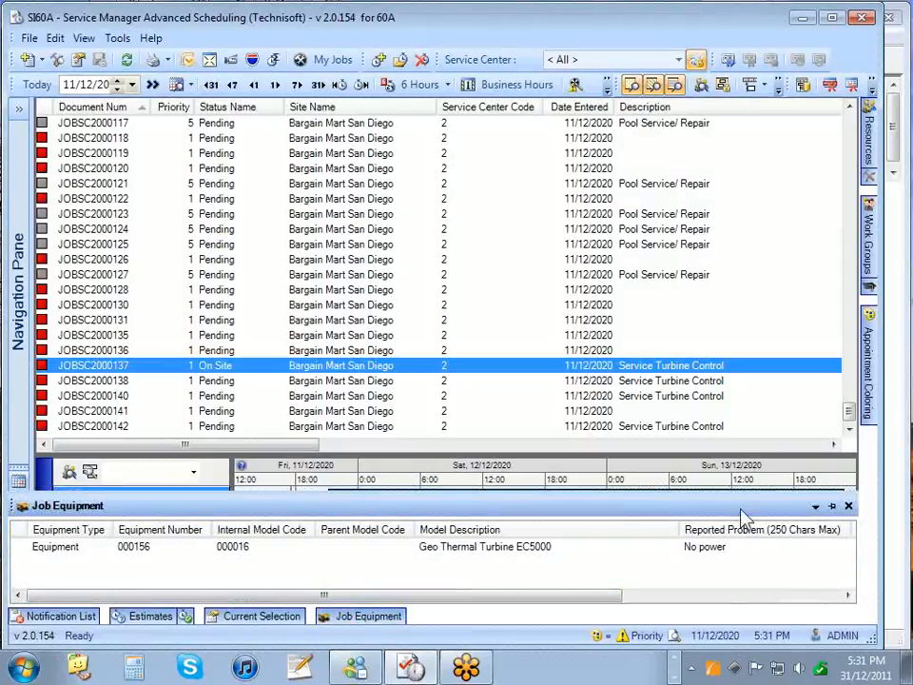
left_click(832, 509)
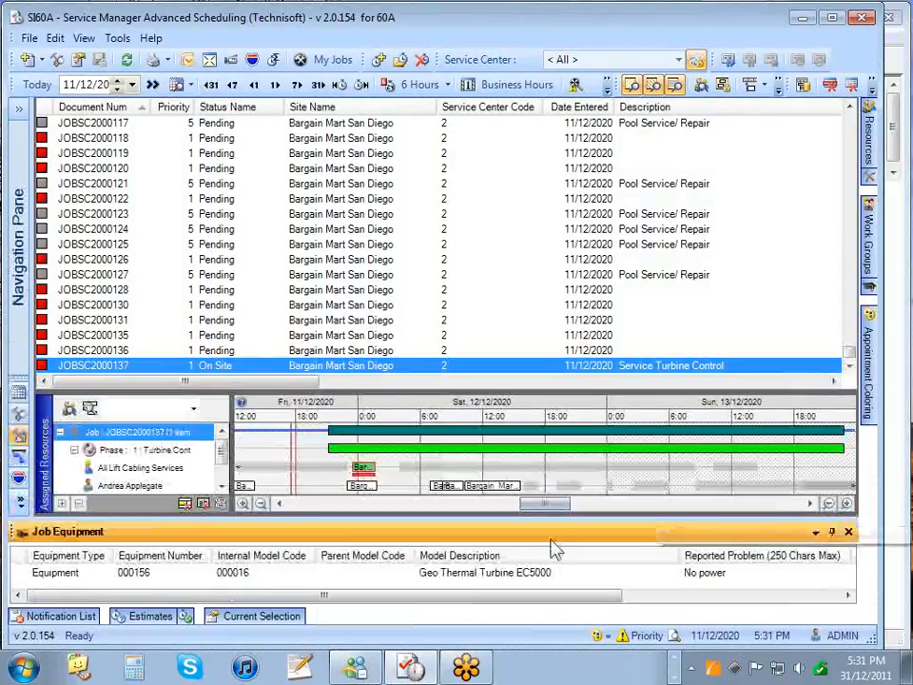
left_click(211, 323)
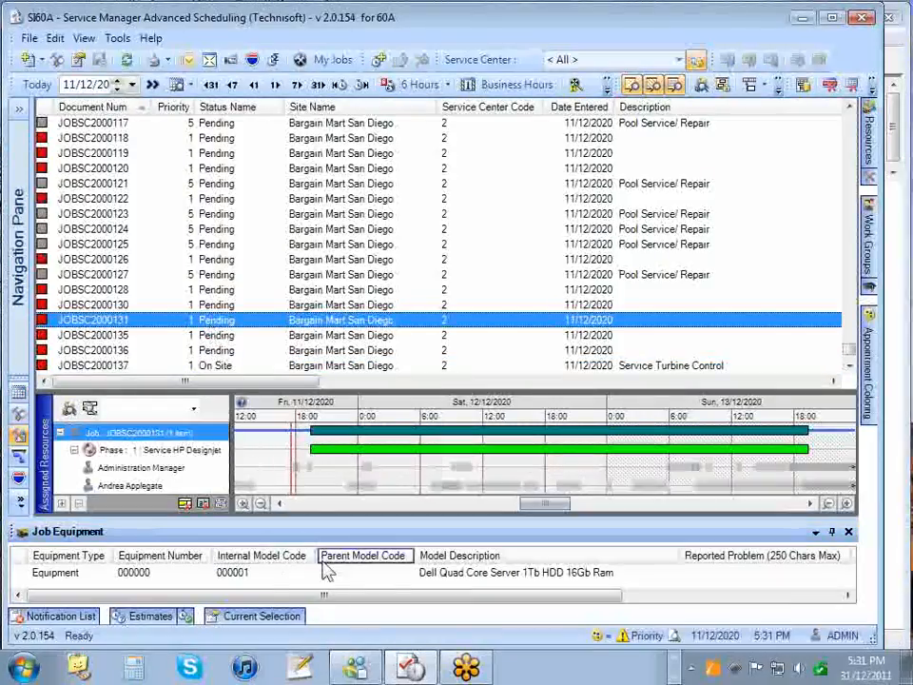
left_click(470, 573)
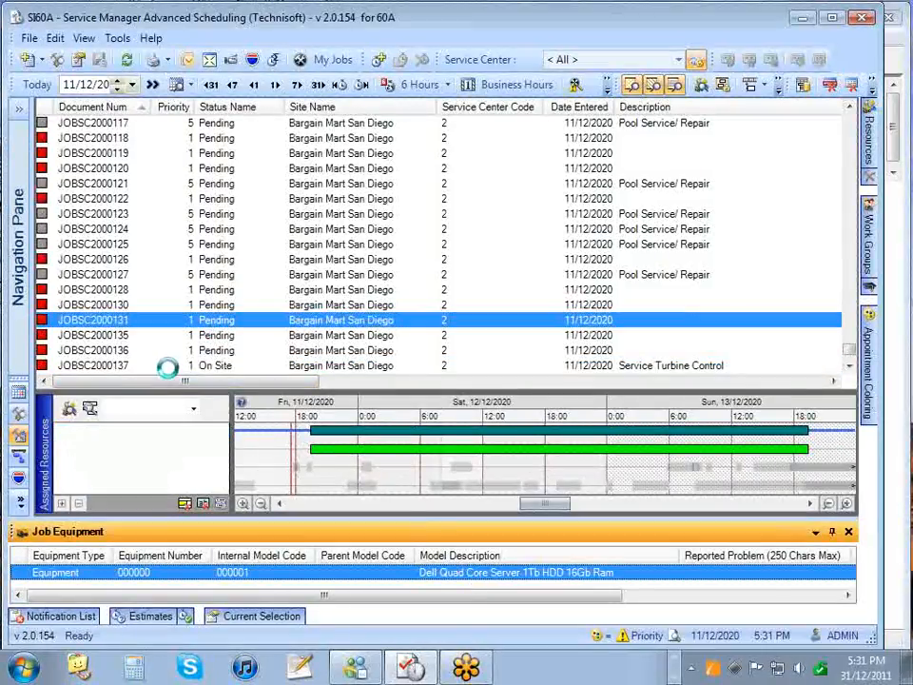
left_click(215, 367)
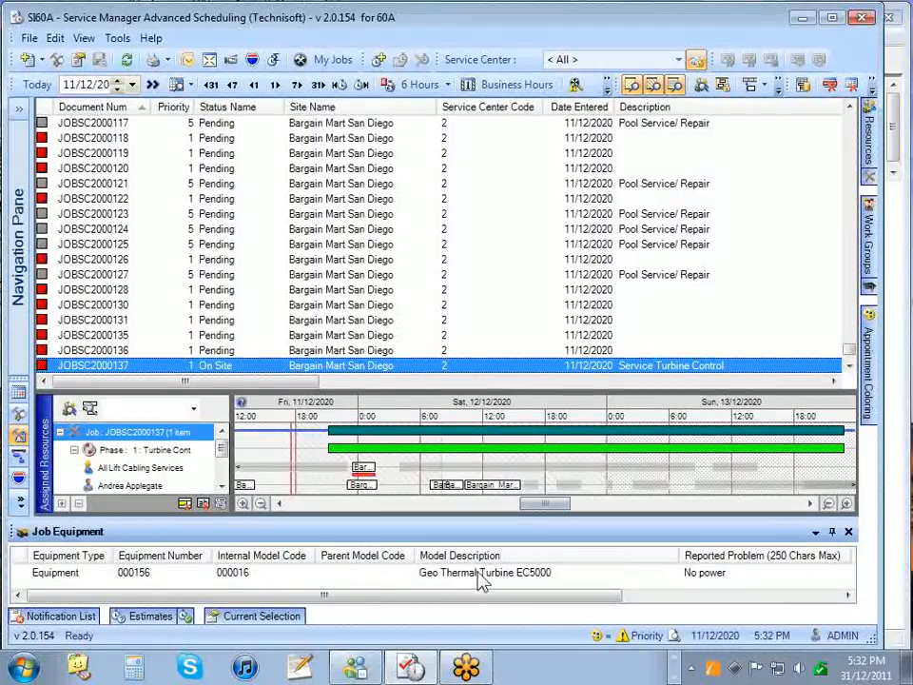
left_click(831, 531)
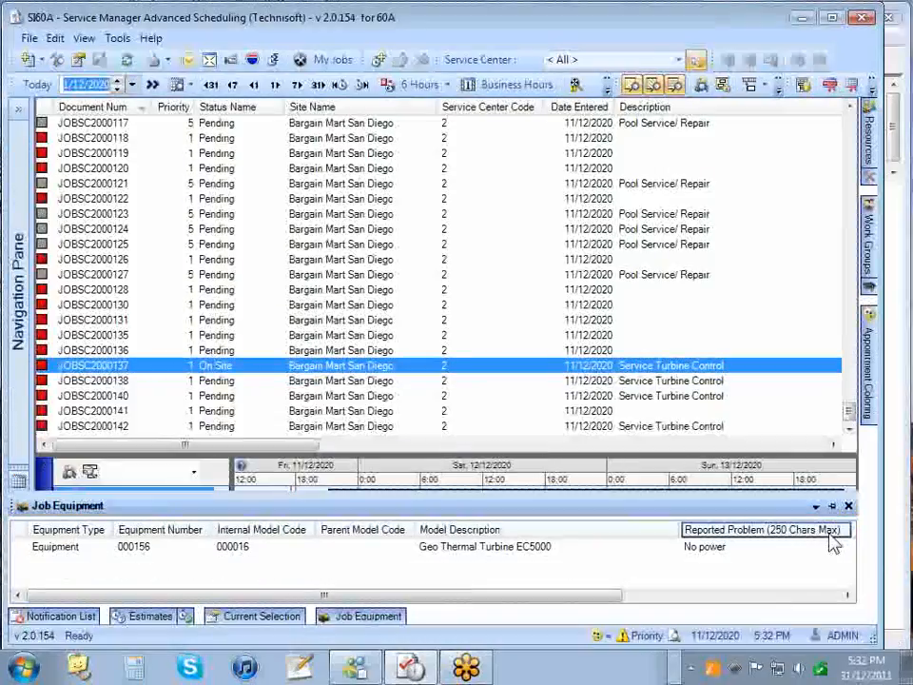
- View the current selection details of job JOBSC2000137, and select job JOBSC2000138
left_click(247, 617)
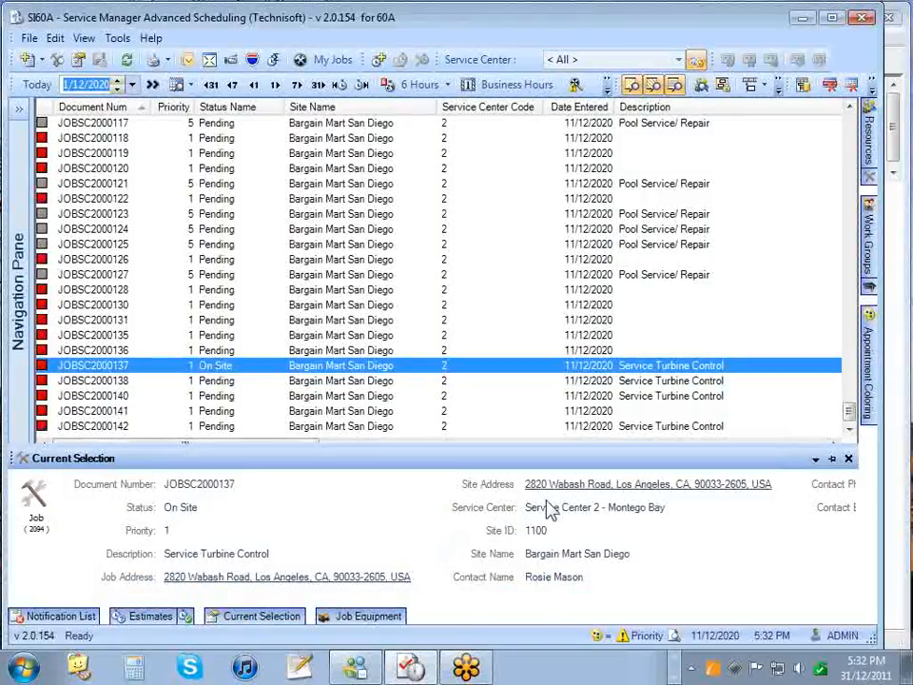
left_click(123, 380)
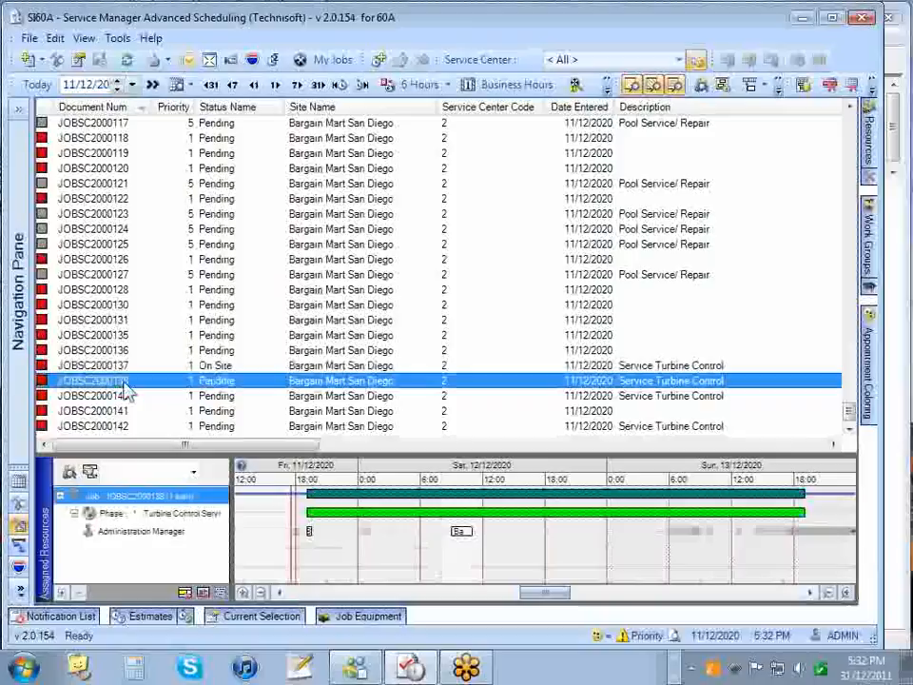
mouse_move(246, 619)
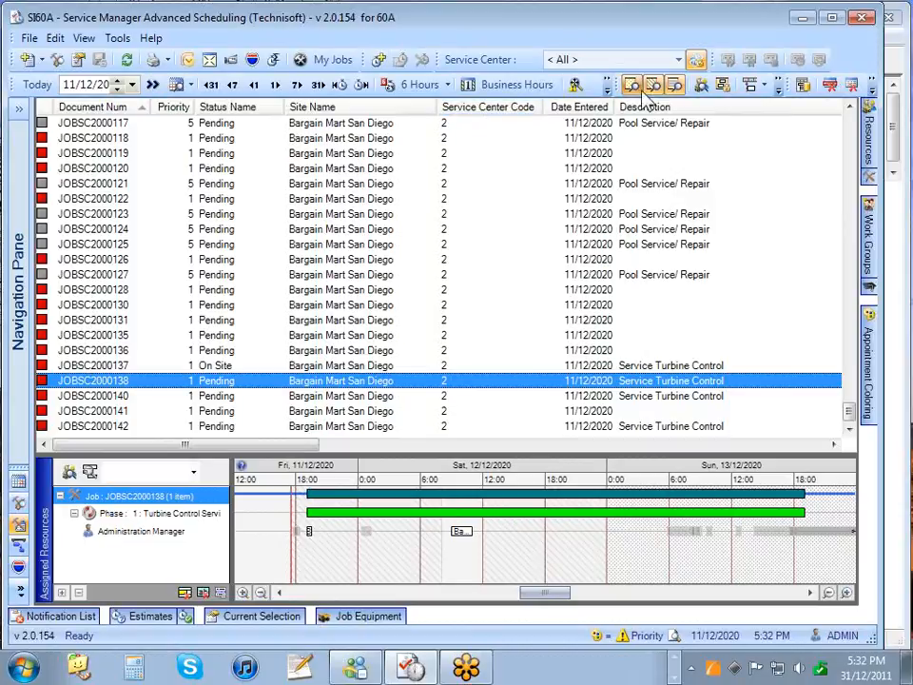
- Filter the job list to Service Center 1 - Kingston, review its jobs, and show all service centers again
left_click(678, 60)
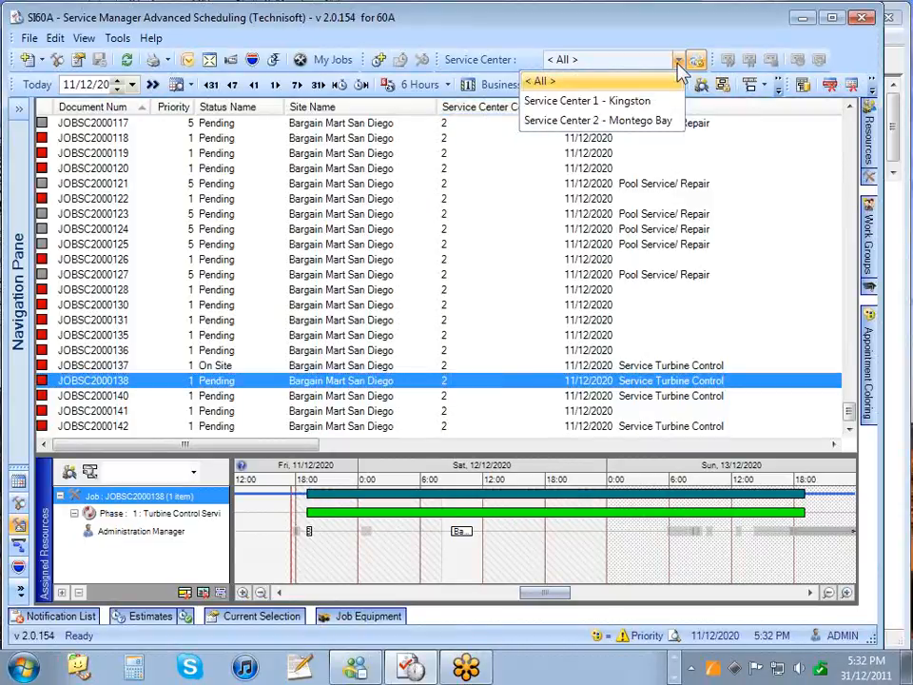
left_click(574, 101)
left_click(581, 104)
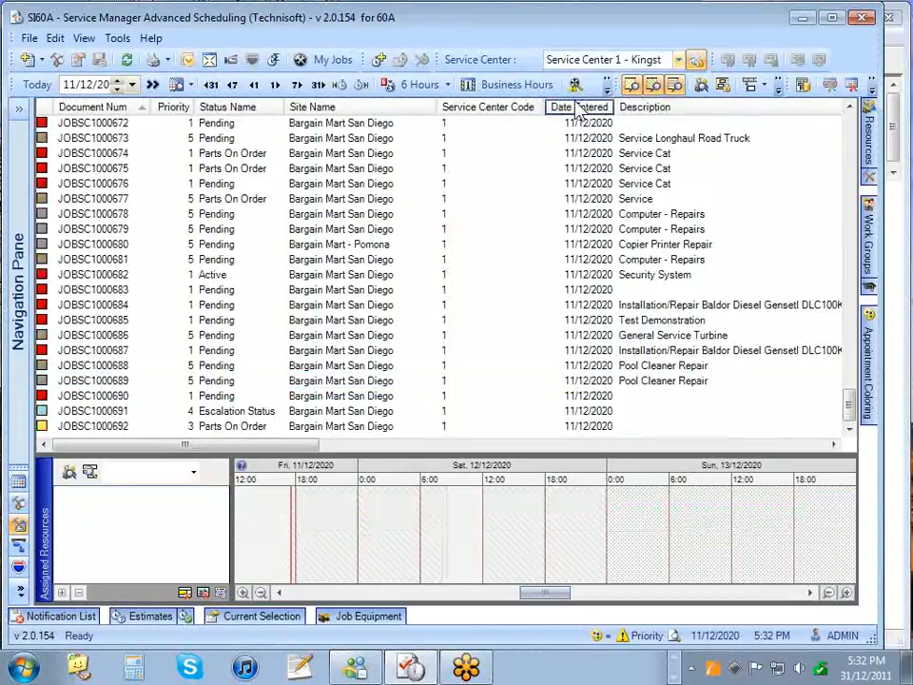
left_click_drag(852, 408, 840, 118)
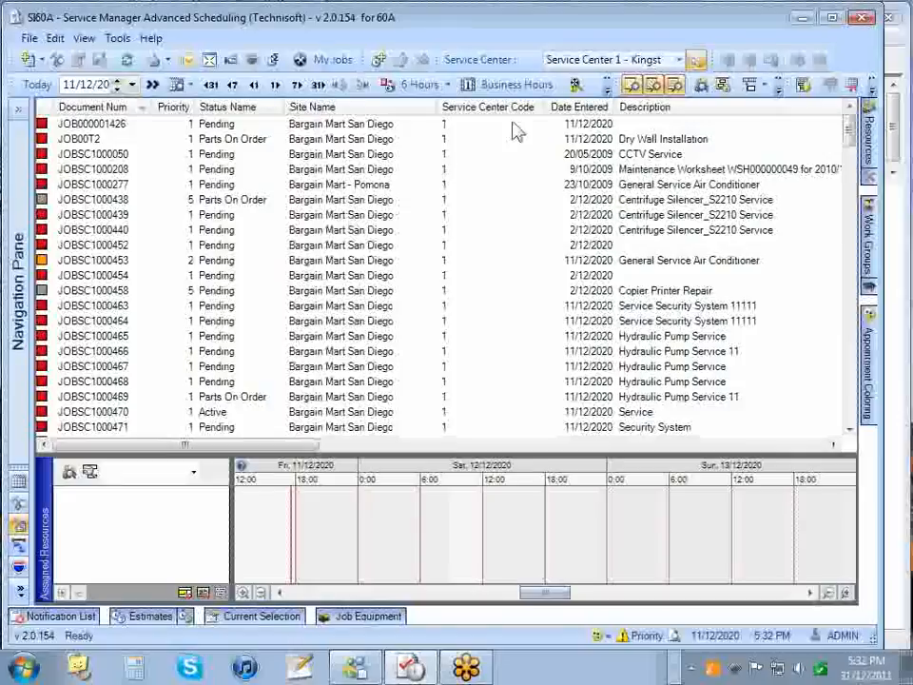
left_click(678, 60)
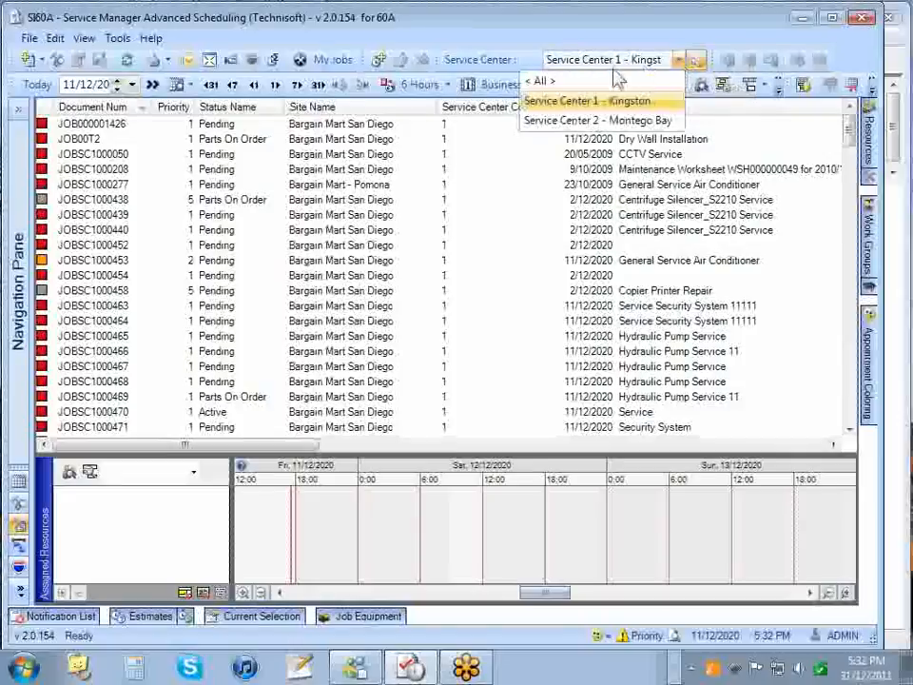
left_click(558, 82)
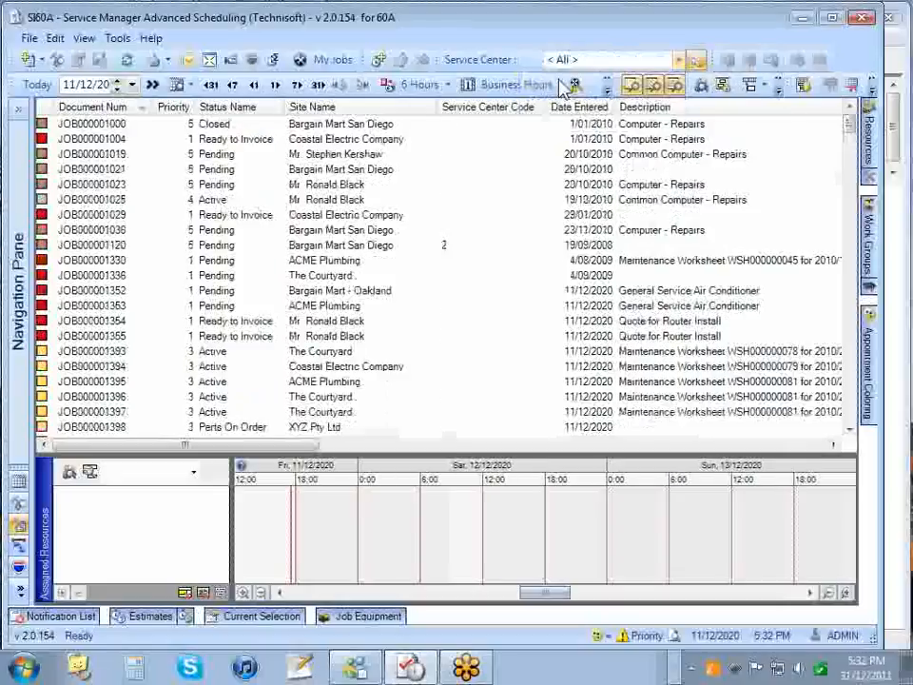
- Sort the job list by document number in descending and back in ascending order, and select job JOBSC2000137
left_click(122, 107)
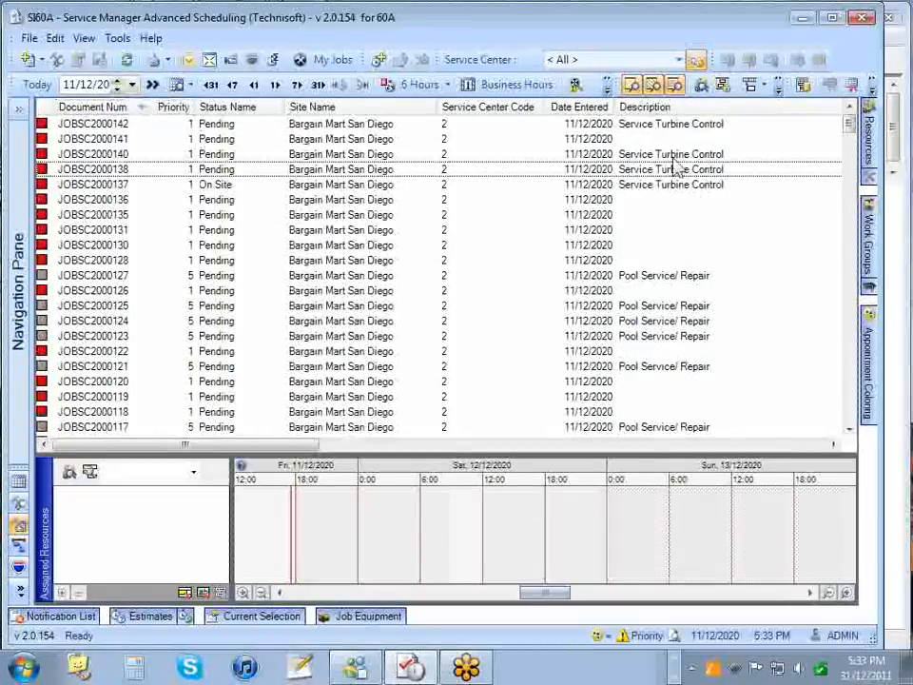
left_click_drag(849, 131, 849, 419)
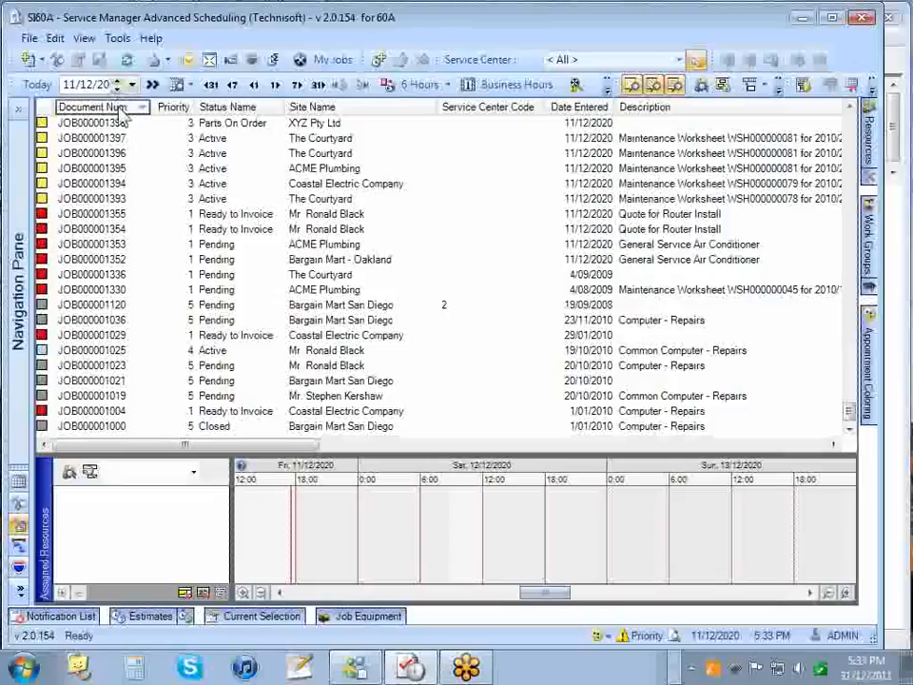
left_click(118, 108)
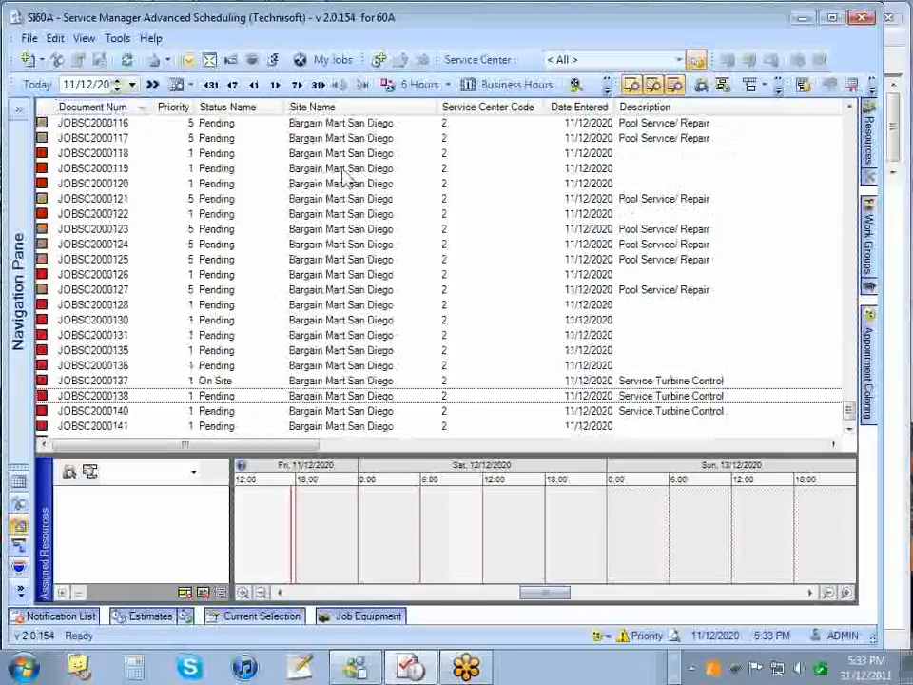
left_click(255, 380)
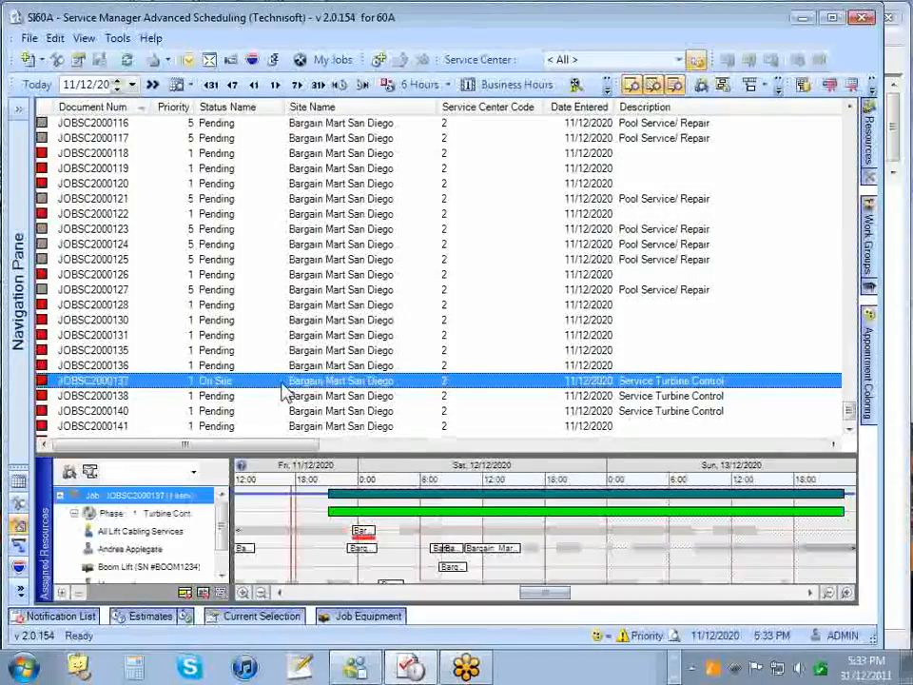
- Load the Administration Manager's 11/12/2020 time entries for Outlook synchronization, select all of them, and close the window without sending
left_click(188, 62)
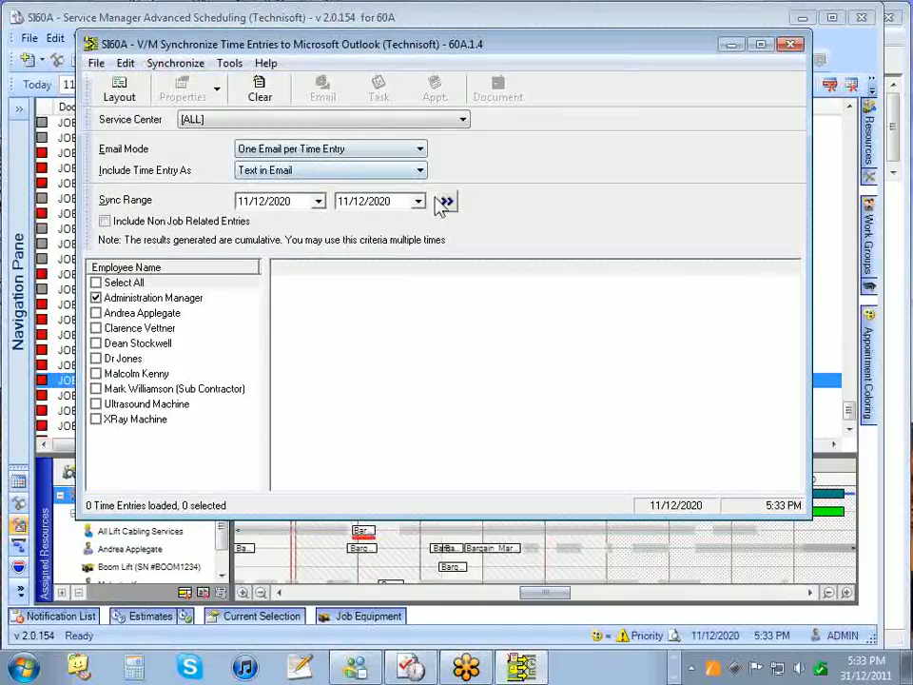
left_click(446, 203)
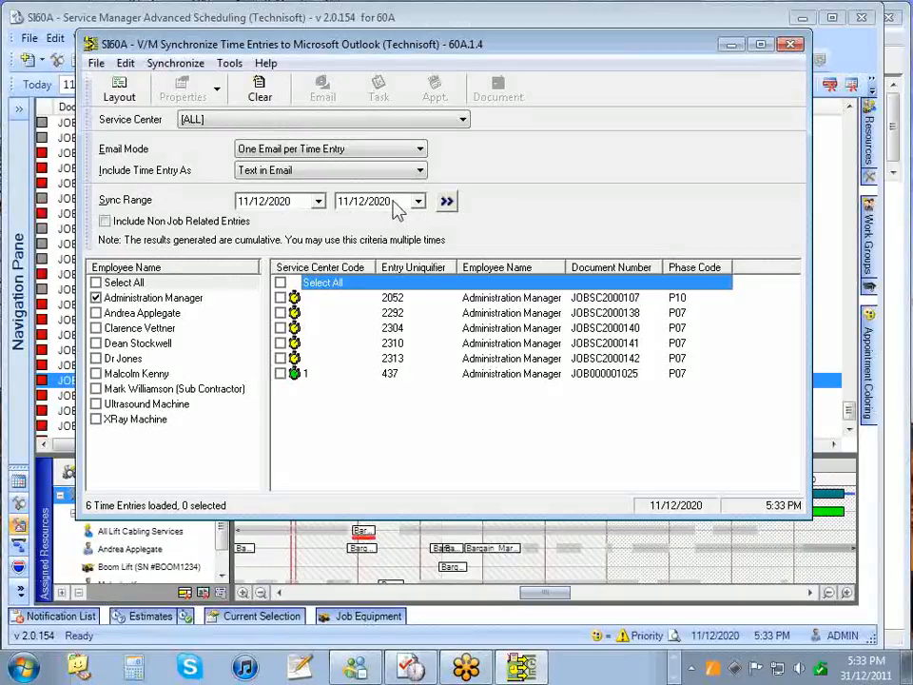
left_click(280, 282)
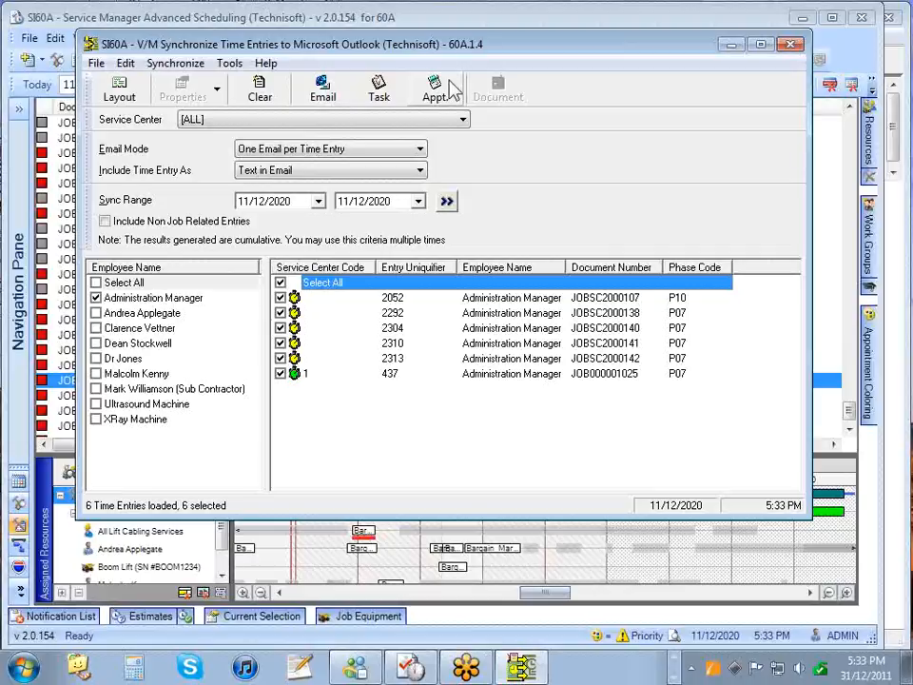
left_click(791, 46)
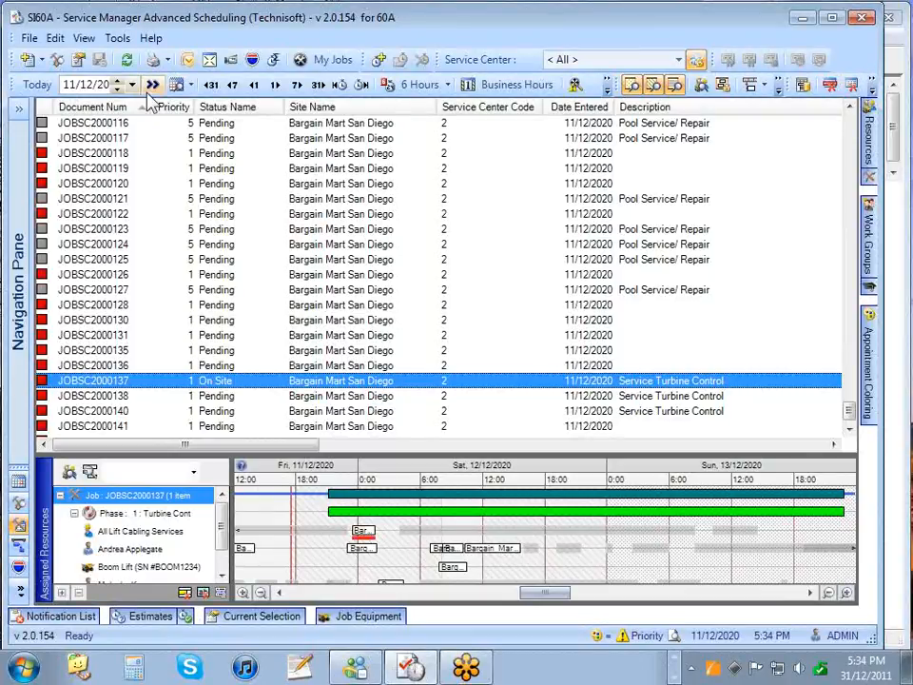
- Start a job card work order for JOBSC2000137, including equipment, custom field, agreement, meter and repair details, services/items and printed records
left_click(164, 61)
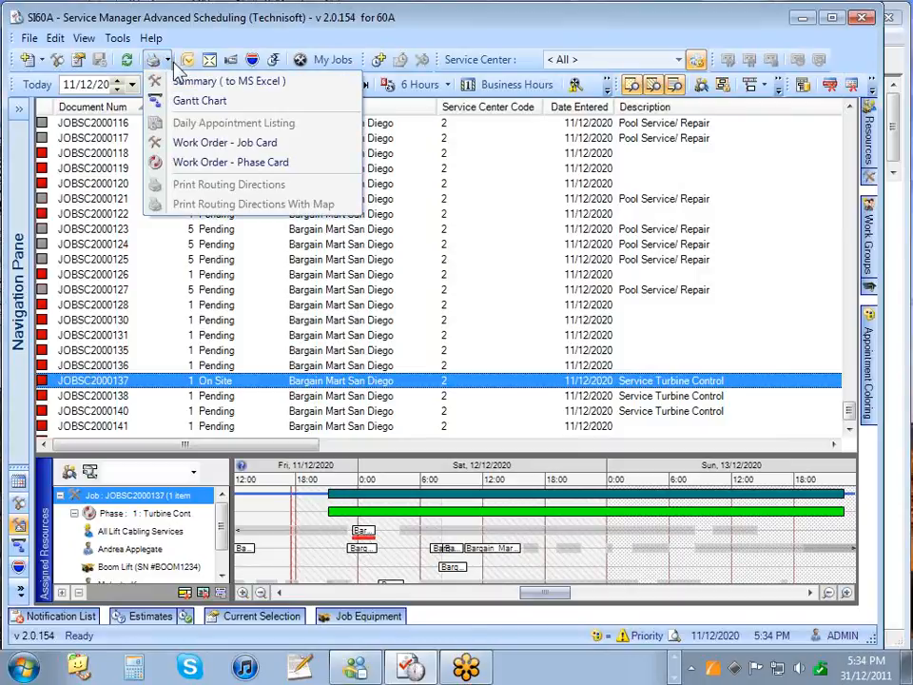
left_click(235, 142)
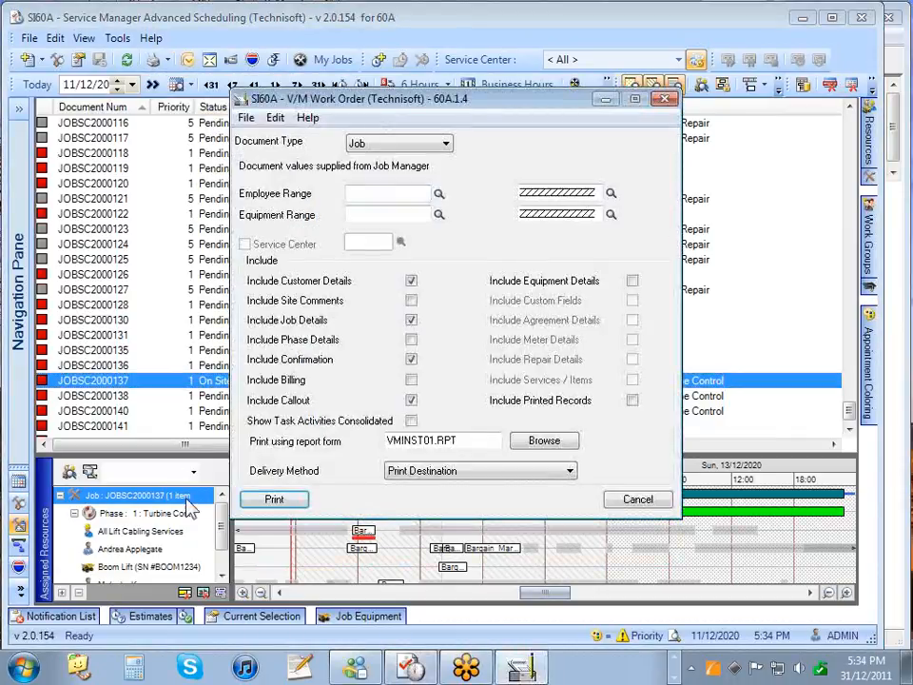
left_click(633, 281)
left_click(633, 302)
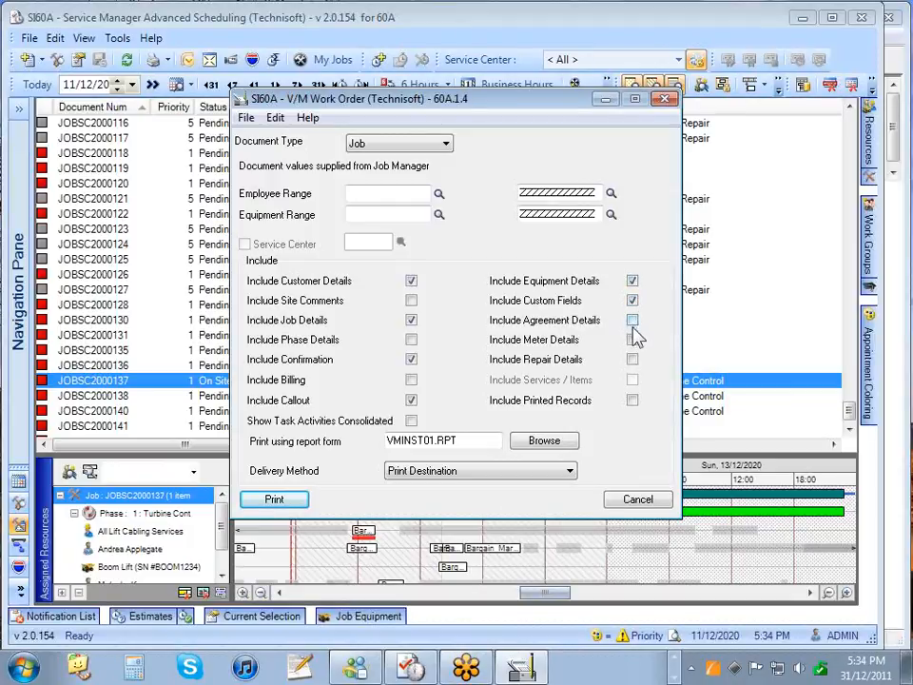
left_click(633, 360)
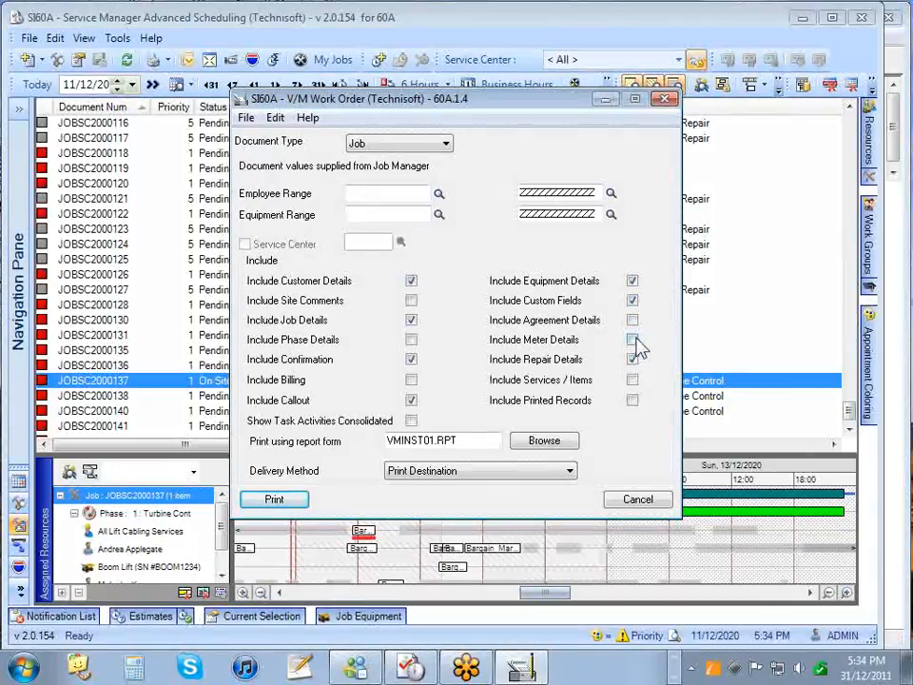
left_click(632, 321)
left_click(632, 340)
left_click(632, 379)
left_click(633, 400)
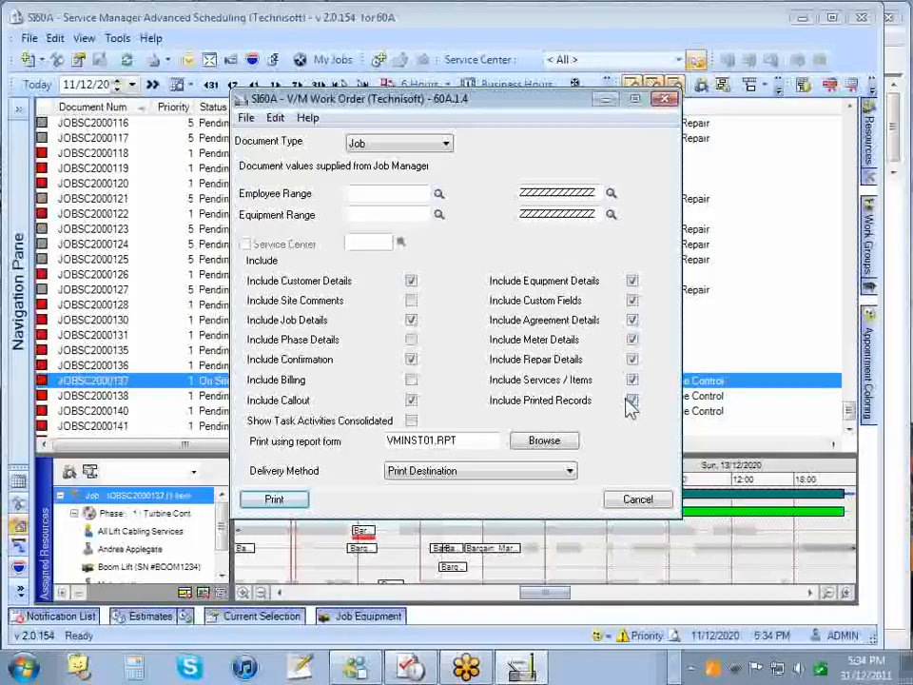
- Preview the job card work order, examine the task, equipment and repair details on both pages, and close the preview
left_click(245, 118)
left_click(272, 142)
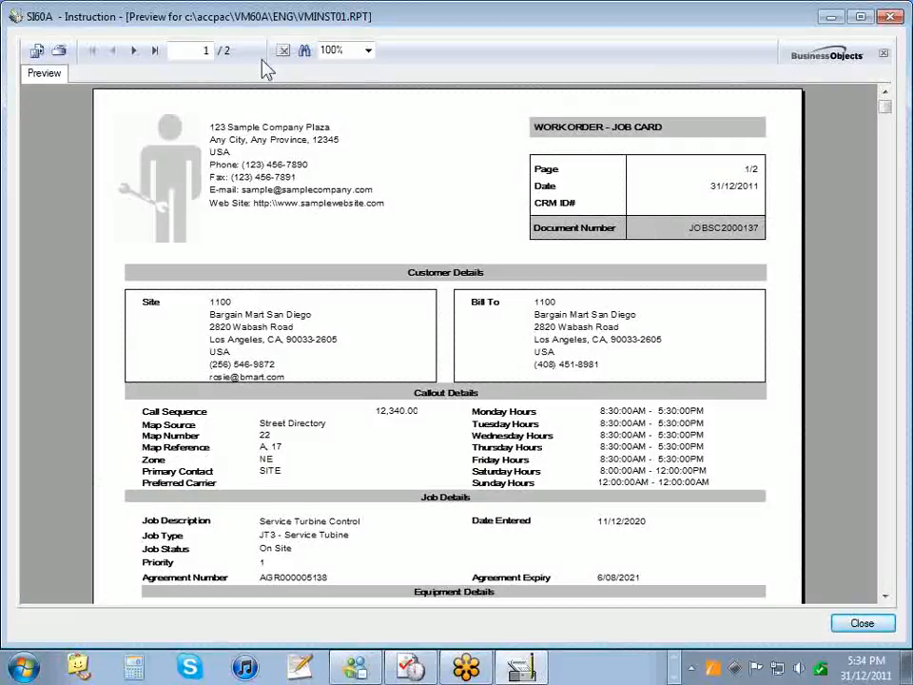
left_click(134, 50)
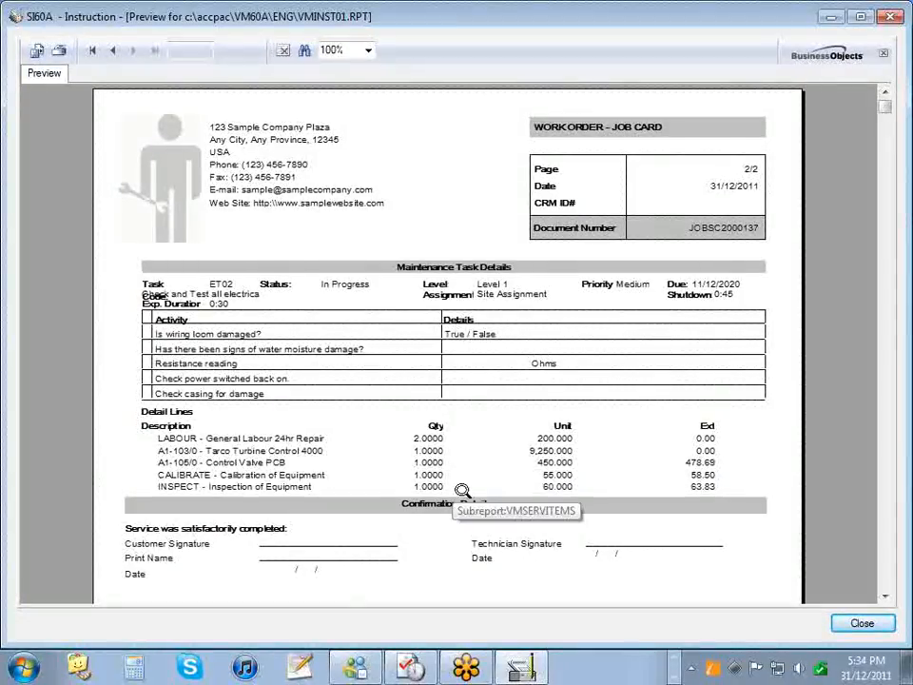
scroll(496, 432, "down", 3)
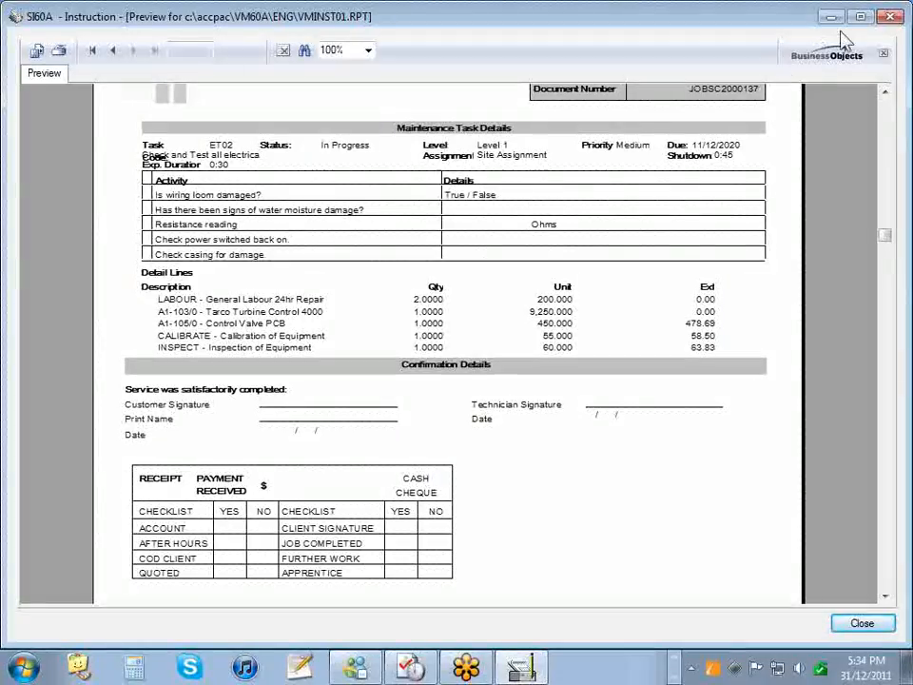
scroll(603, 175, "up", 3)
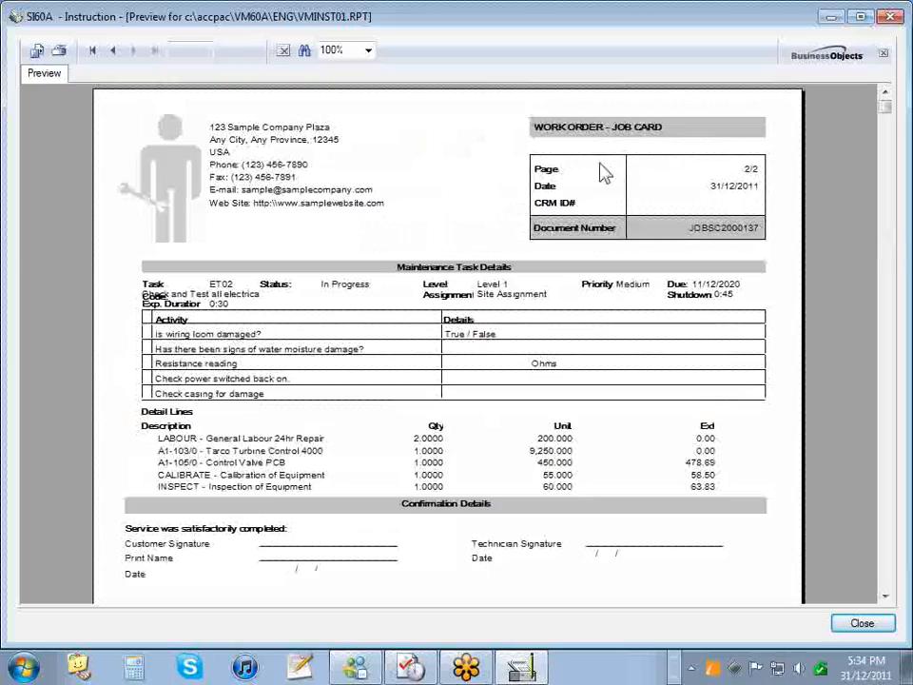
left_click(113, 50)
scroll(385, 277, "down", 6)
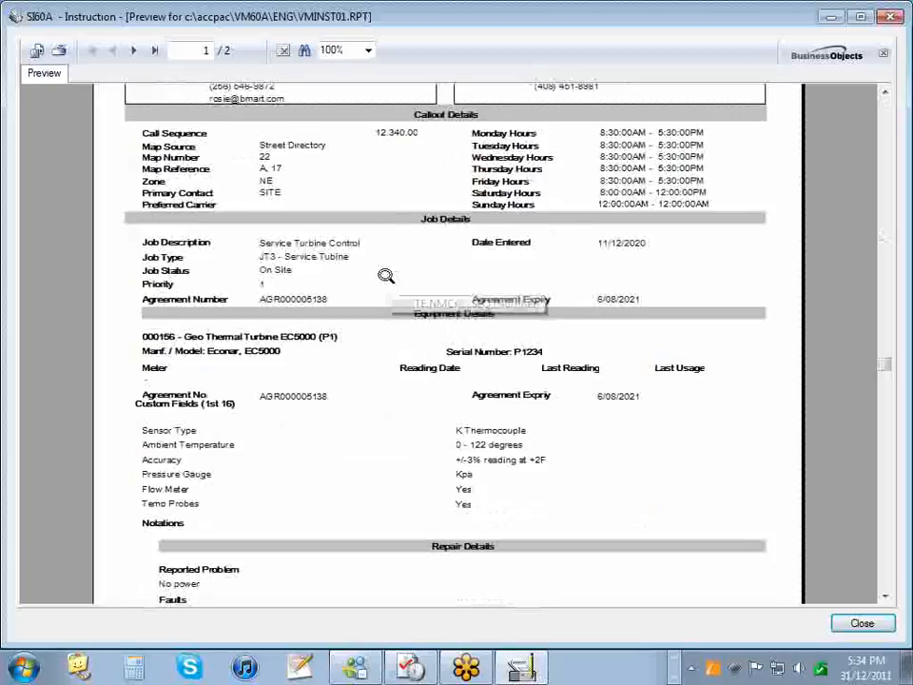
scroll(385, 276, "down", 3)
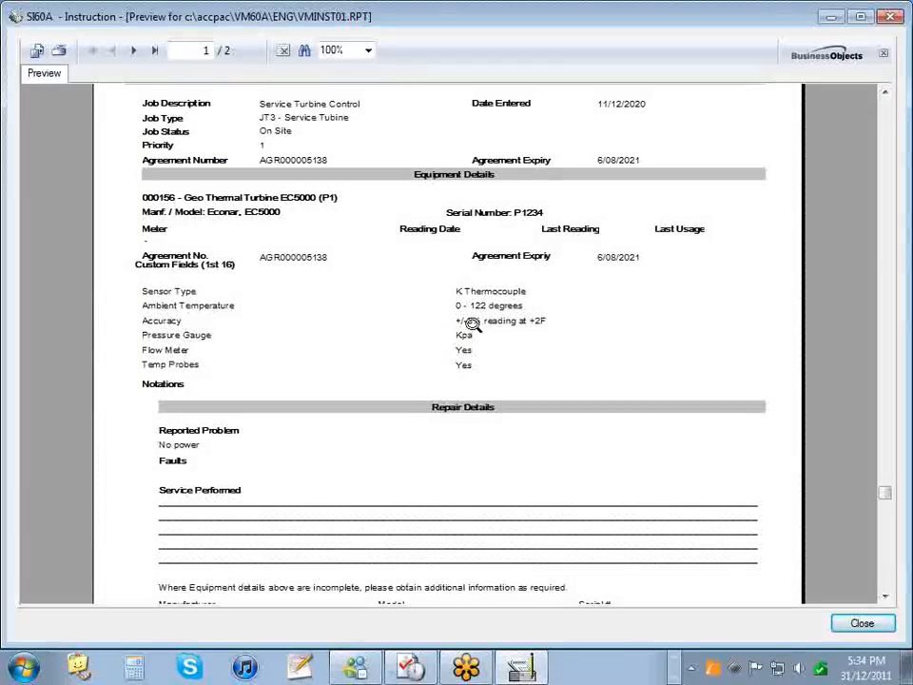
scroll(476, 325, "down", 2)
left_click(889, 17)
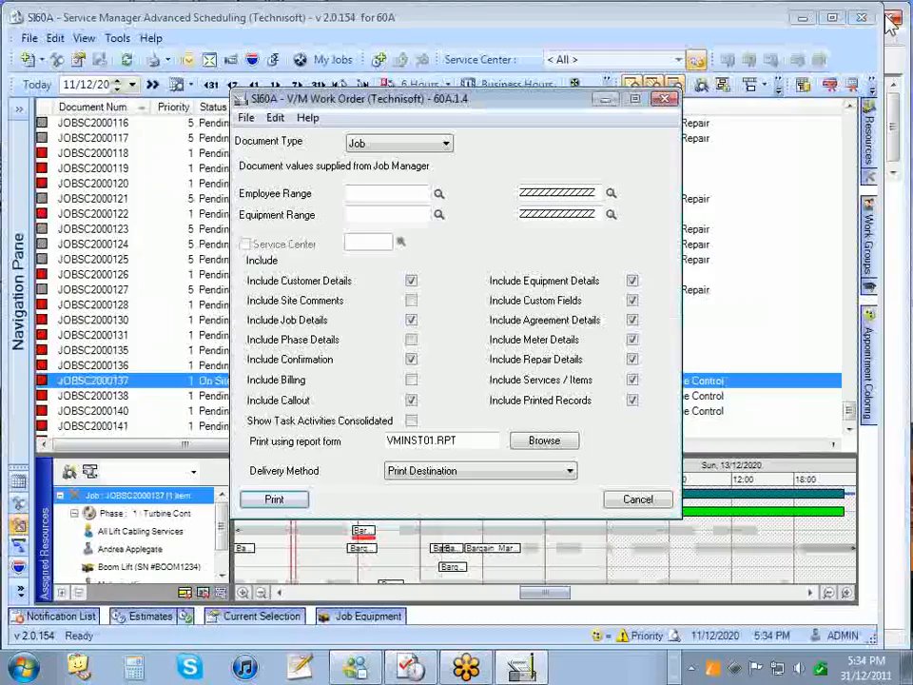
- Review the available delivery methods for the work order, and cancel the work order without printing
left_click(483, 472)
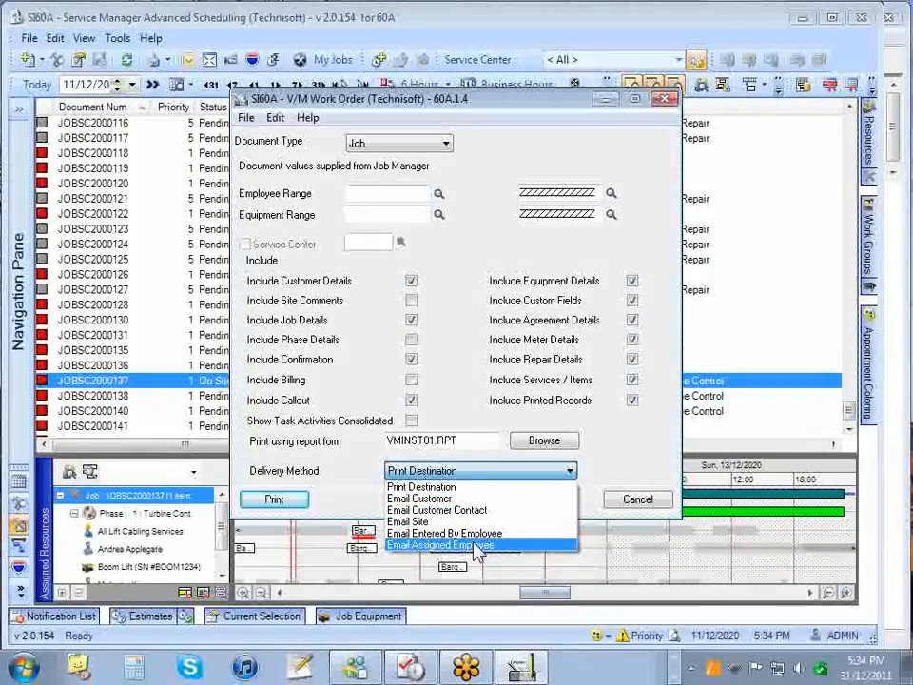
left_click(631, 510)
left_click(633, 511)
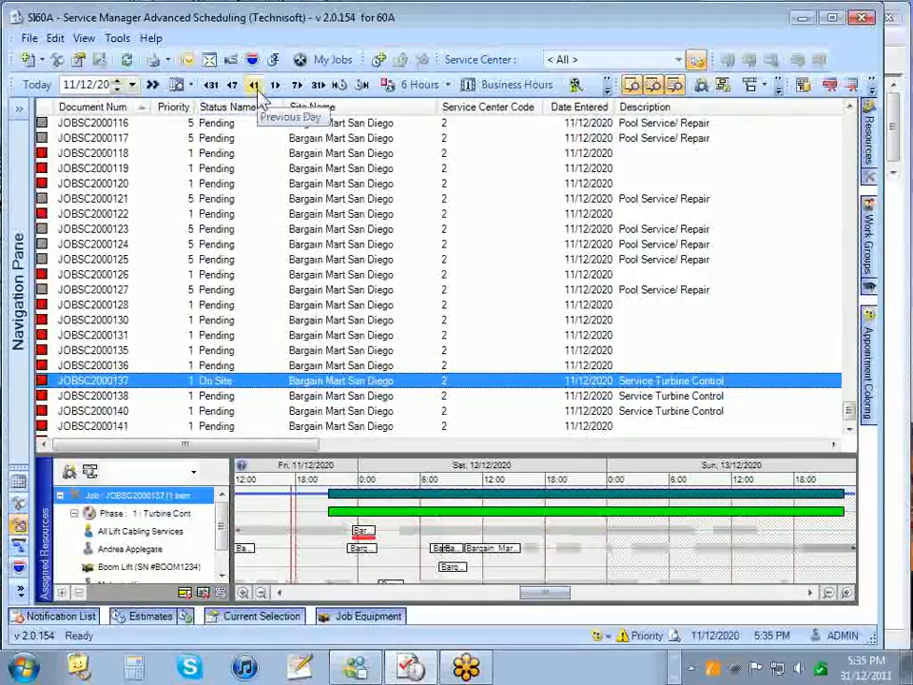
- Select the All Lift Cabling Services appointment and review its available actions, including the Recorder options
left_click(371, 531)
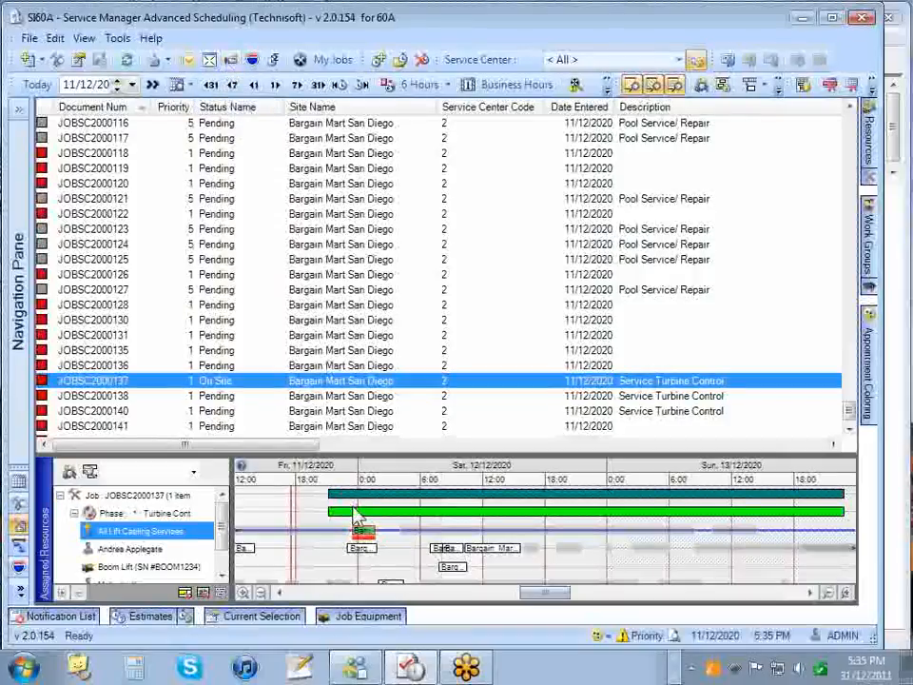
right_click(359, 532)
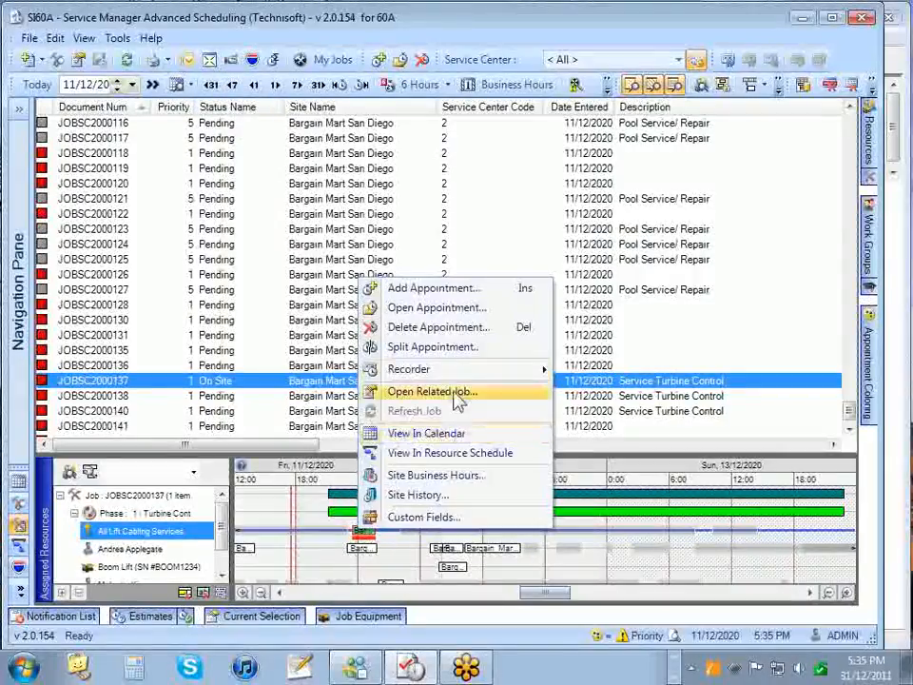
mouse_move(459, 373)
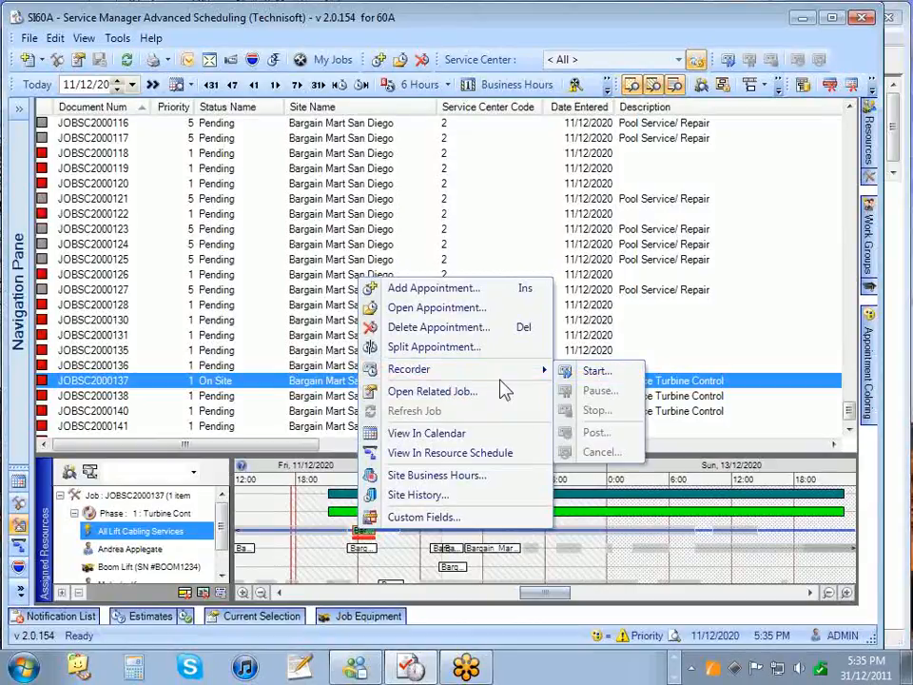
left_click(279, 382)
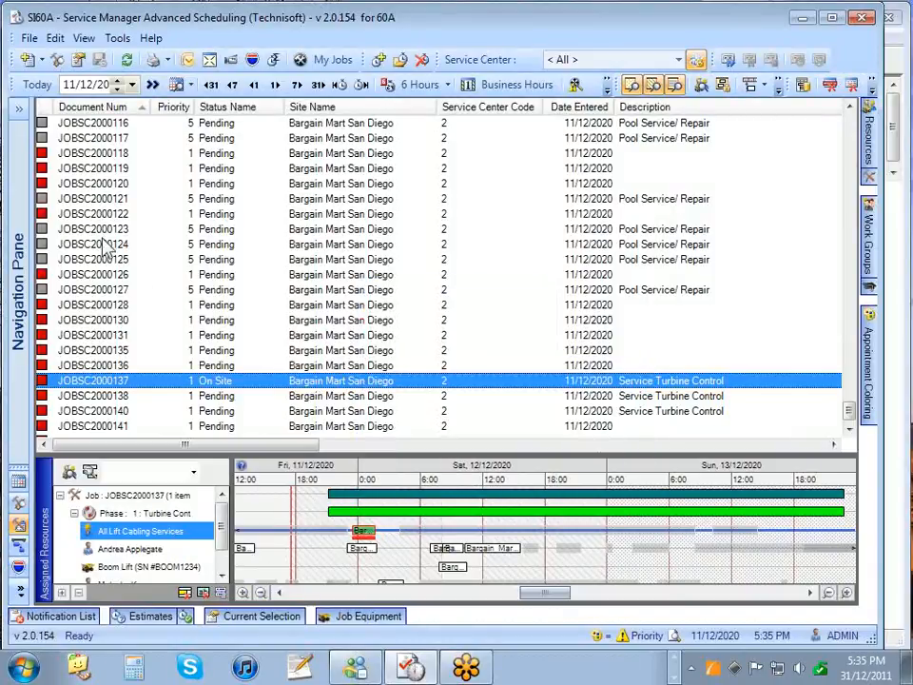
- Review the options for creating a new job, and reselect job JOBSC2000137 without creating one
left_click(41, 61)
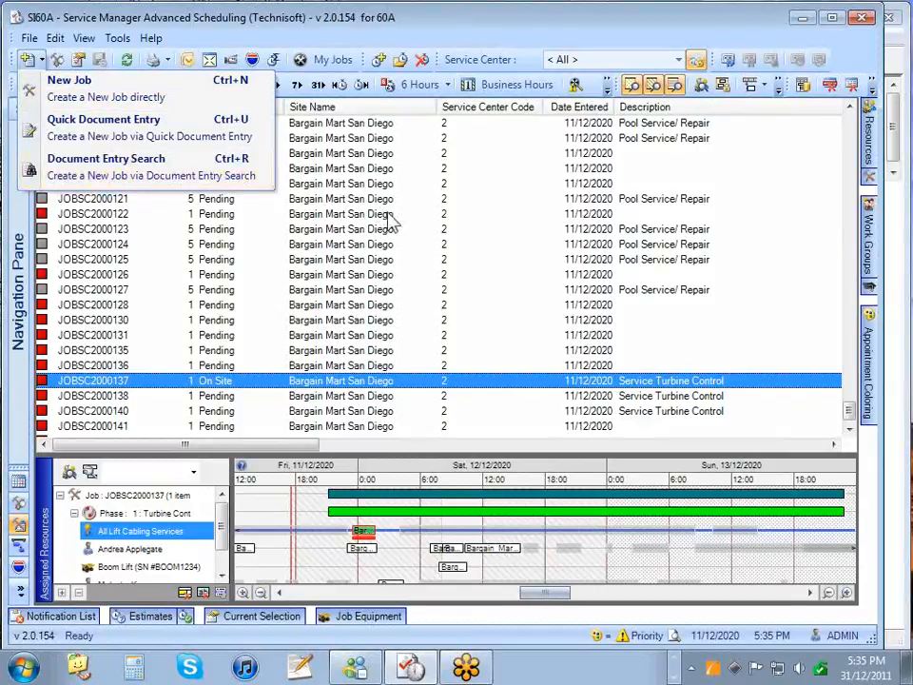
left_click(205, 366)
left_click(238, 382)
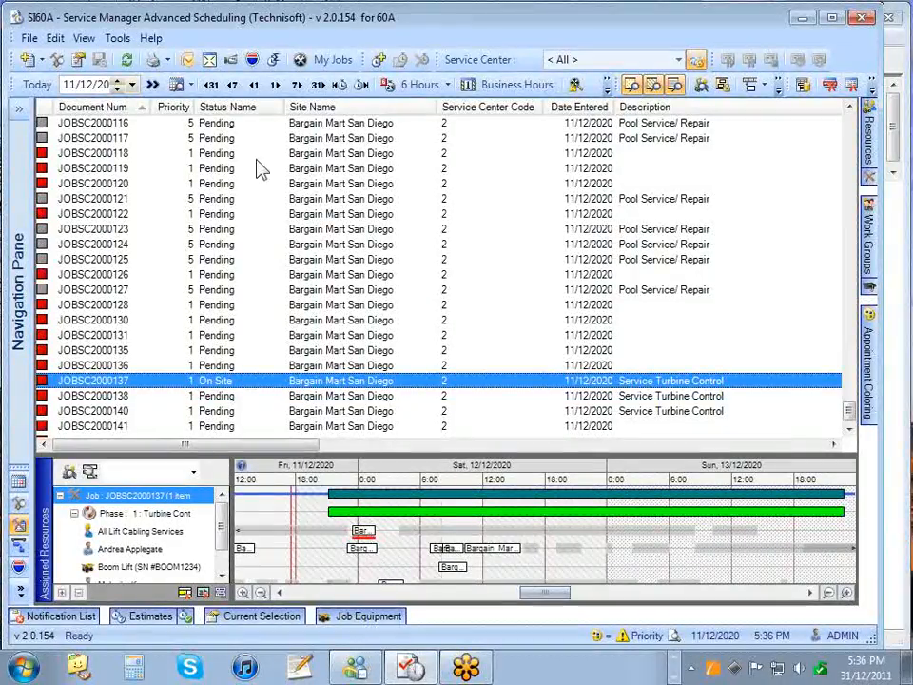
- Try to view the address of job JOBSC2000137 on the map, and close the Address Viewer
left_click(252, 61)
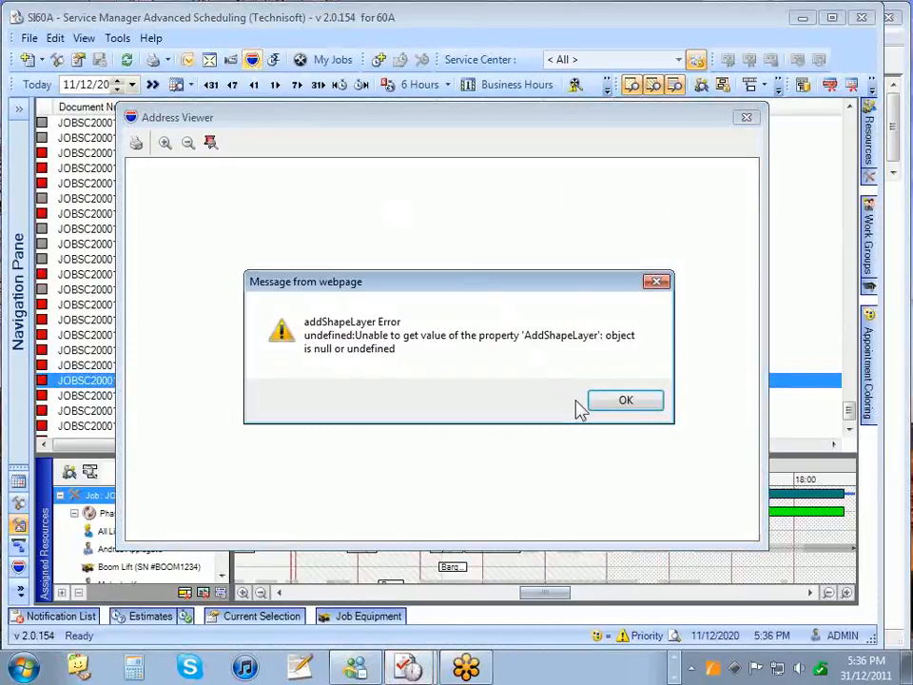
left_click(613, 400)
left_click(601, 403)
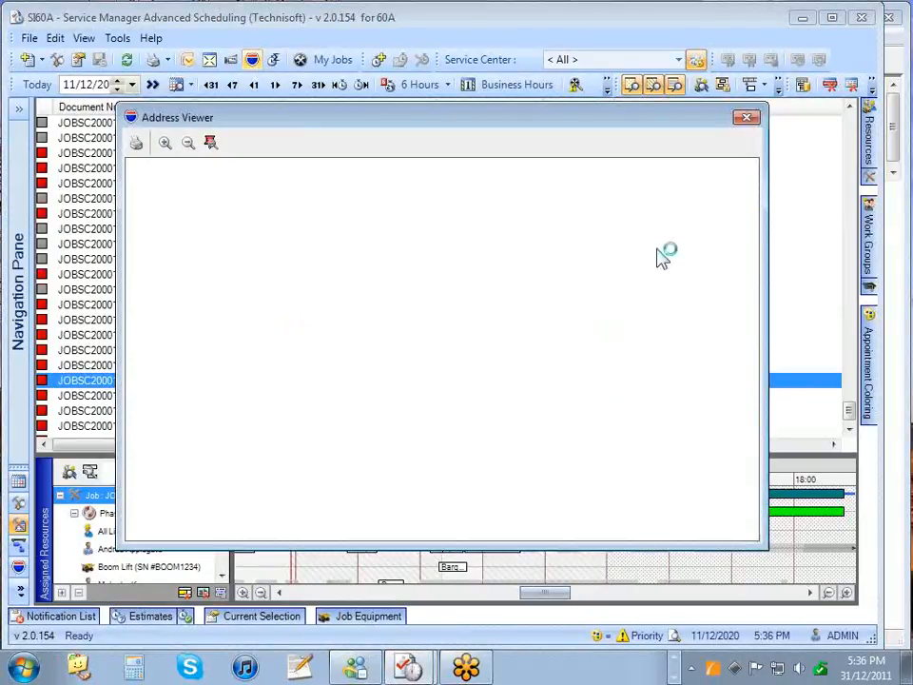
left_click(746, 119)
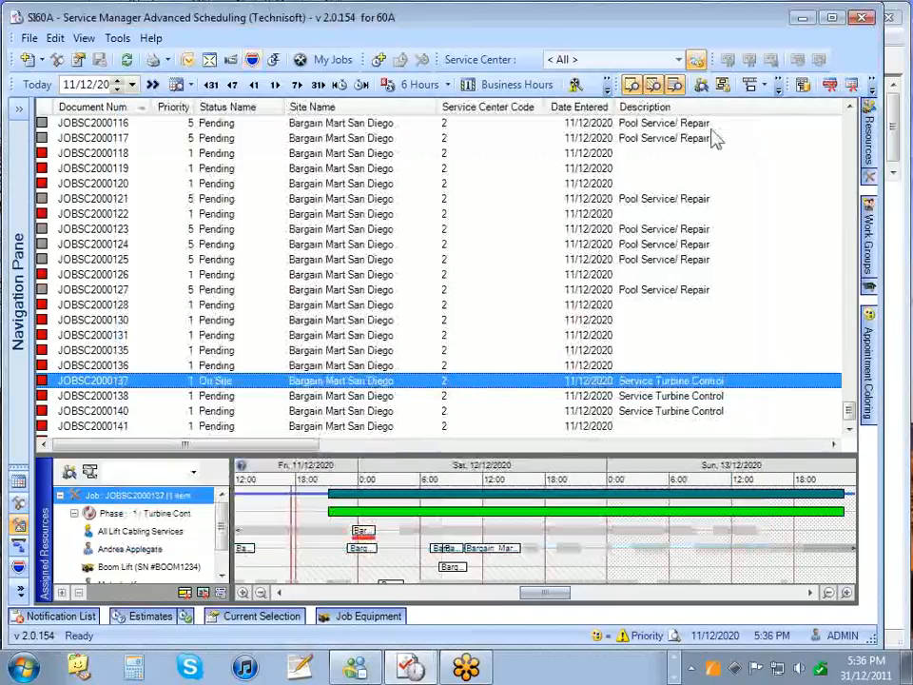
- Select job JOBSC2000136, view its current selection details and its address on the map, and close the Address Viewer
left_click(106, 370)
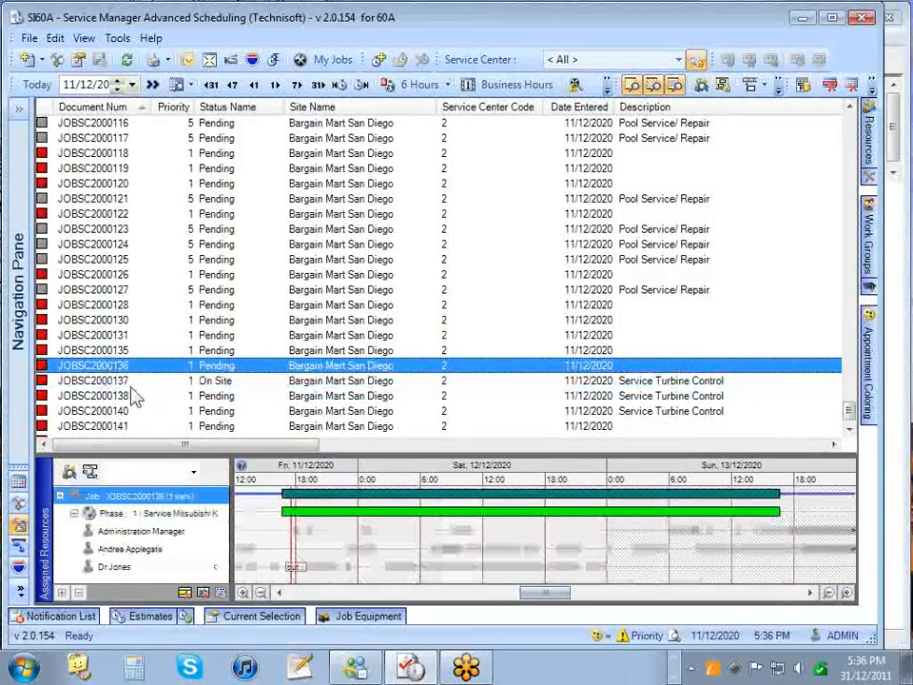
left_click(262, 616)
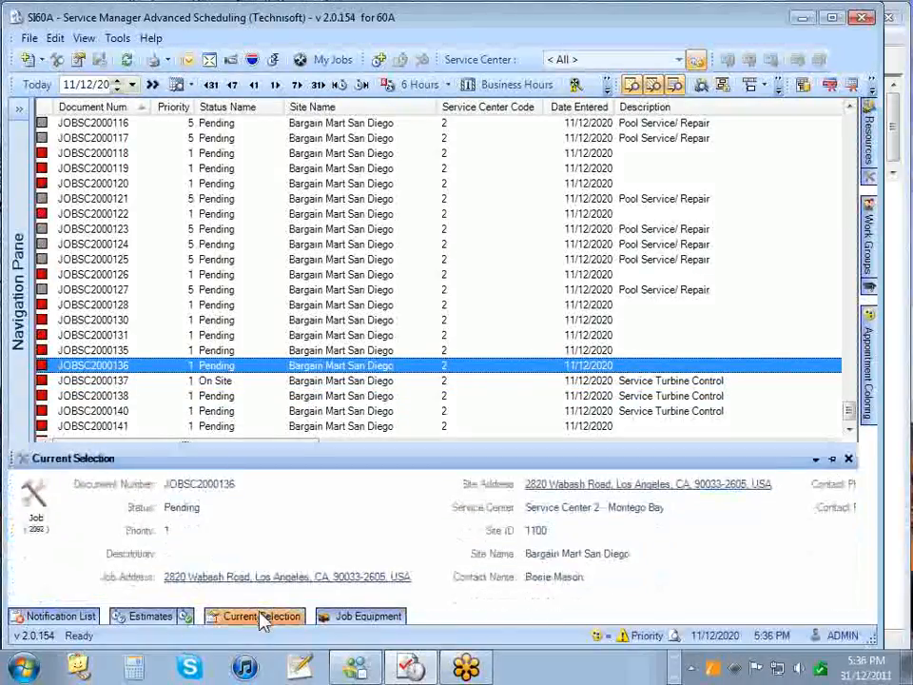
left_click(253, 60)
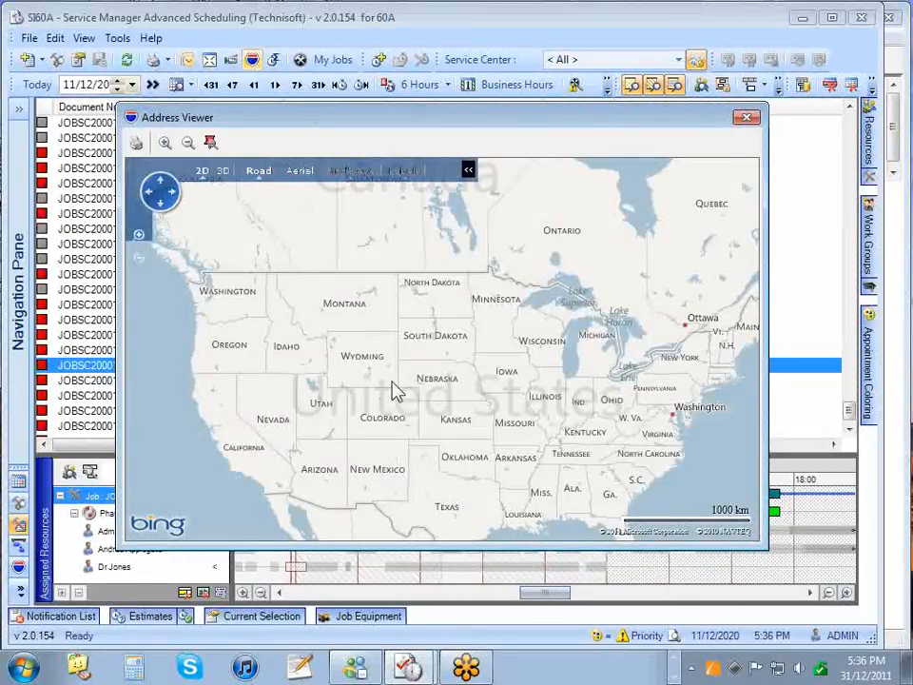
left_click(752, 126)
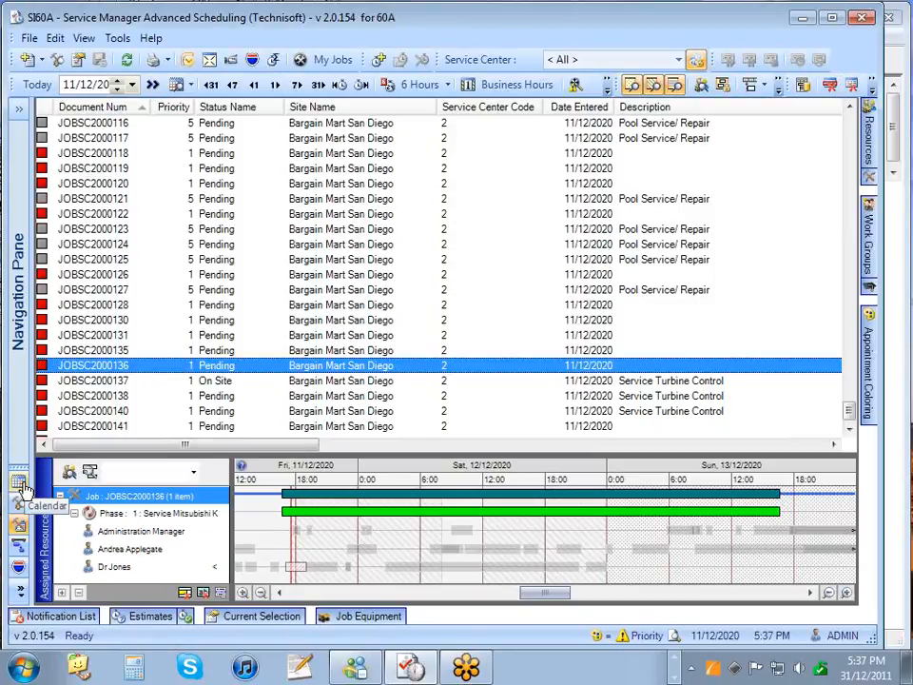
- Expand the Navigation Pane
left_click(18, 116)
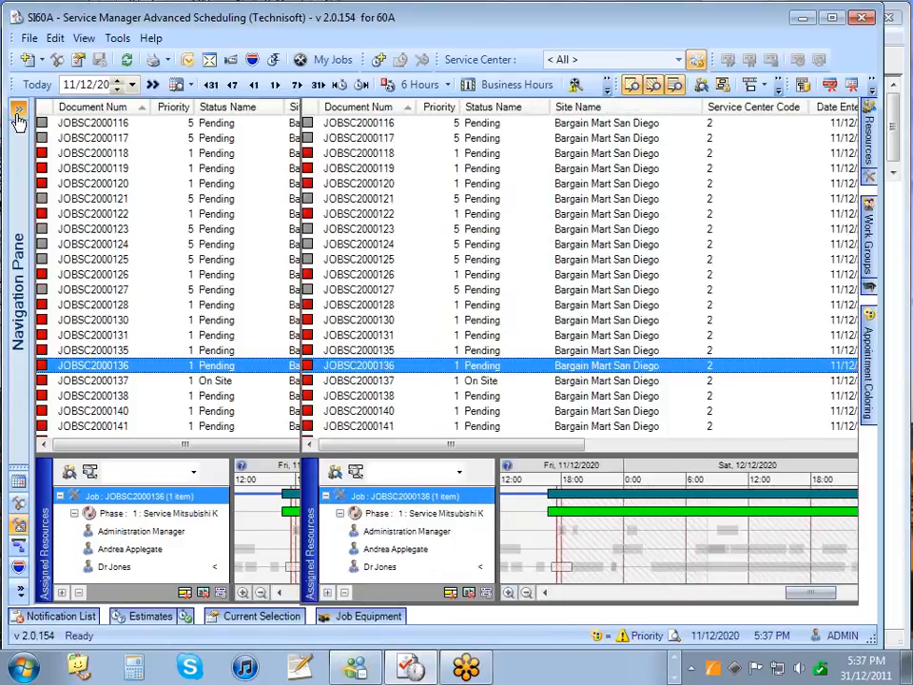